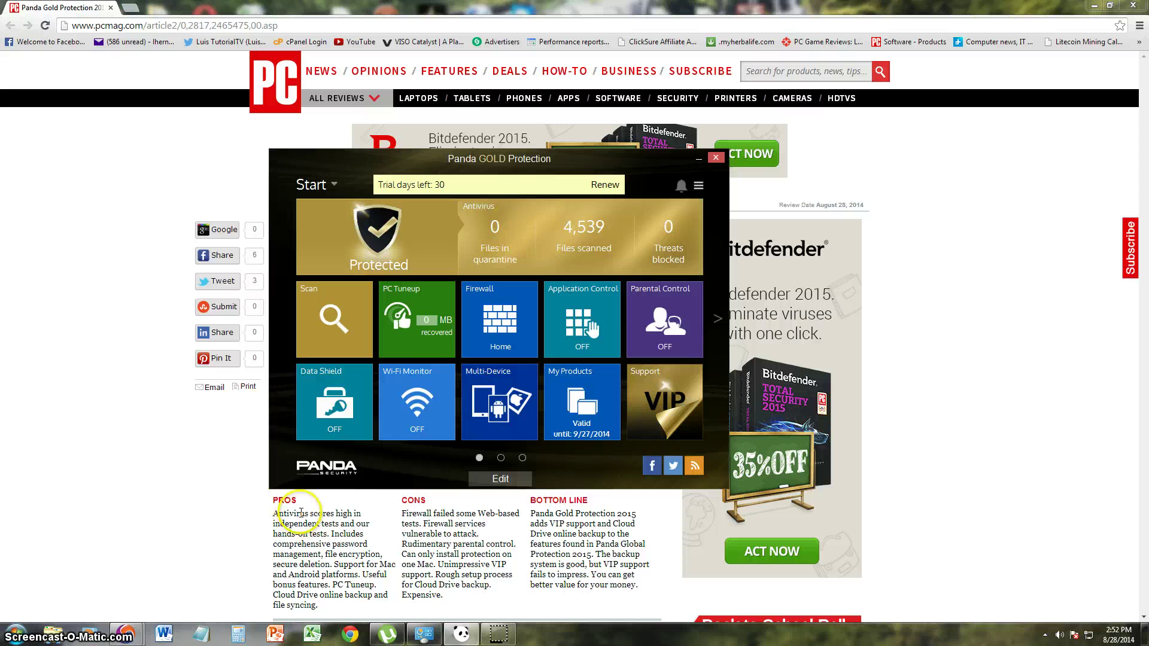
Step: Highlight the MSRP price on the review page, then return to the Panda Gold Protection window
{"action": "left_click", "coordinate": [361, 541]}
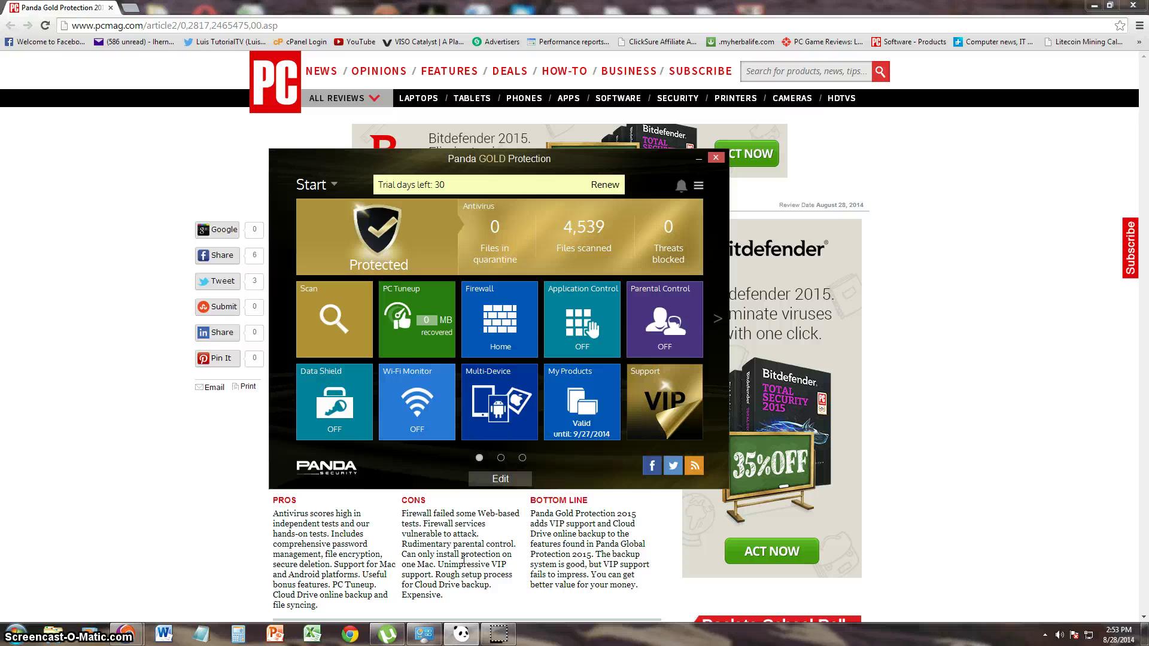
{"action": "left_click", "coordinate": [969, 193]}
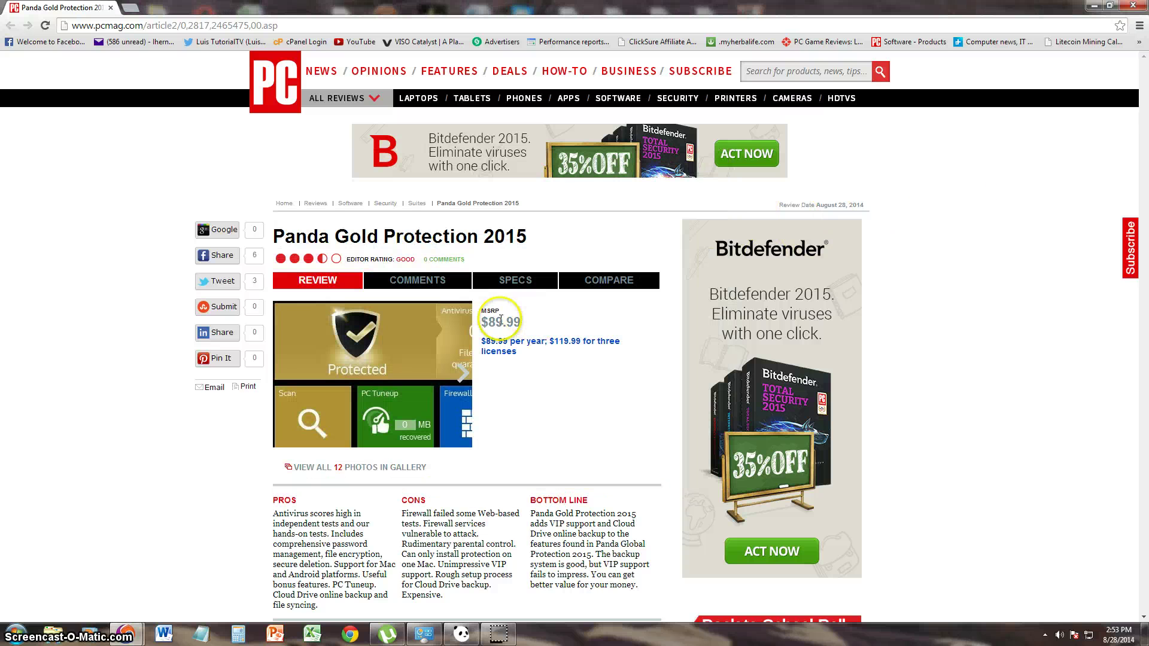
{"action": "left_click_drag", "start_coordinate": [480, 322], "coordinate": [513, 318]}
{"action": "left_click", "coordinate": [506, 336]}
{"action": "left_click", "coordinate": [459, 635]}
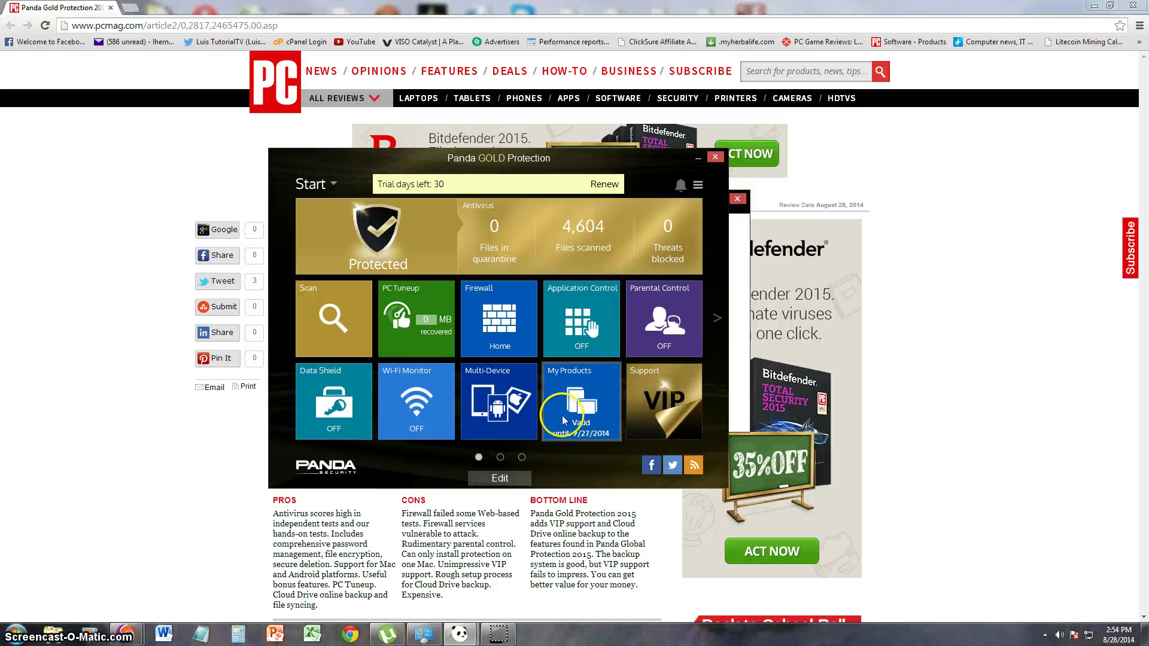
Step: Browse the second dashboard page's Process Monitor, File Shredder and Virtual Keyboard tiles
{"action": "left_click", "coordinate": [502, 458]}
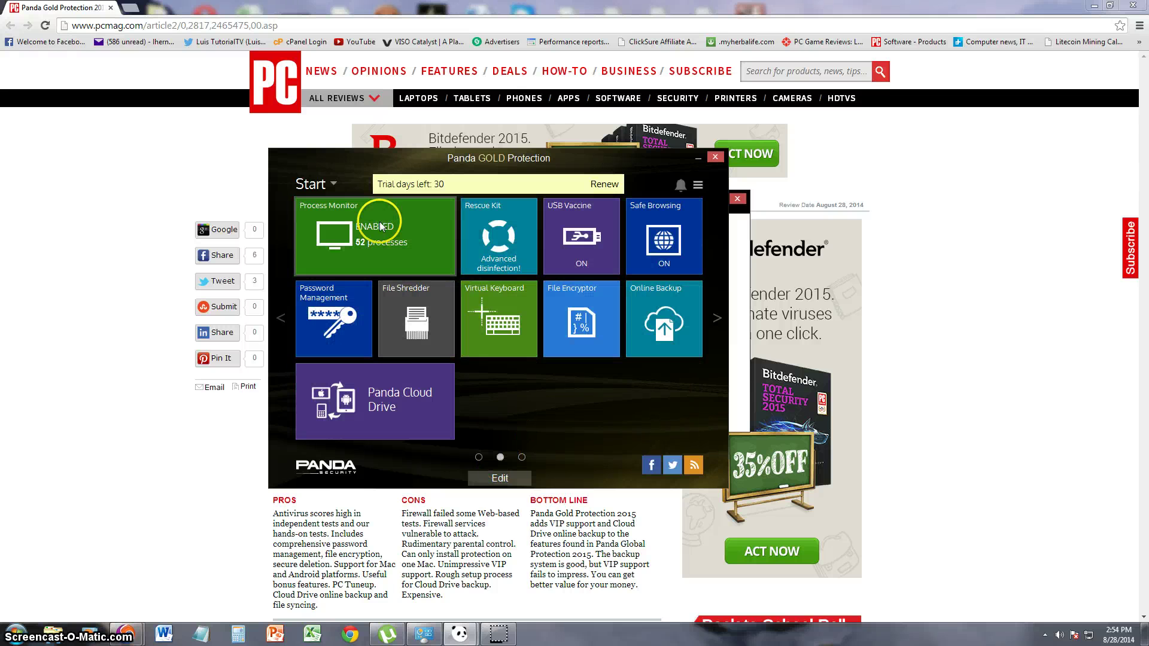
{"action": "left_click", "coordinate": [400, 240]}
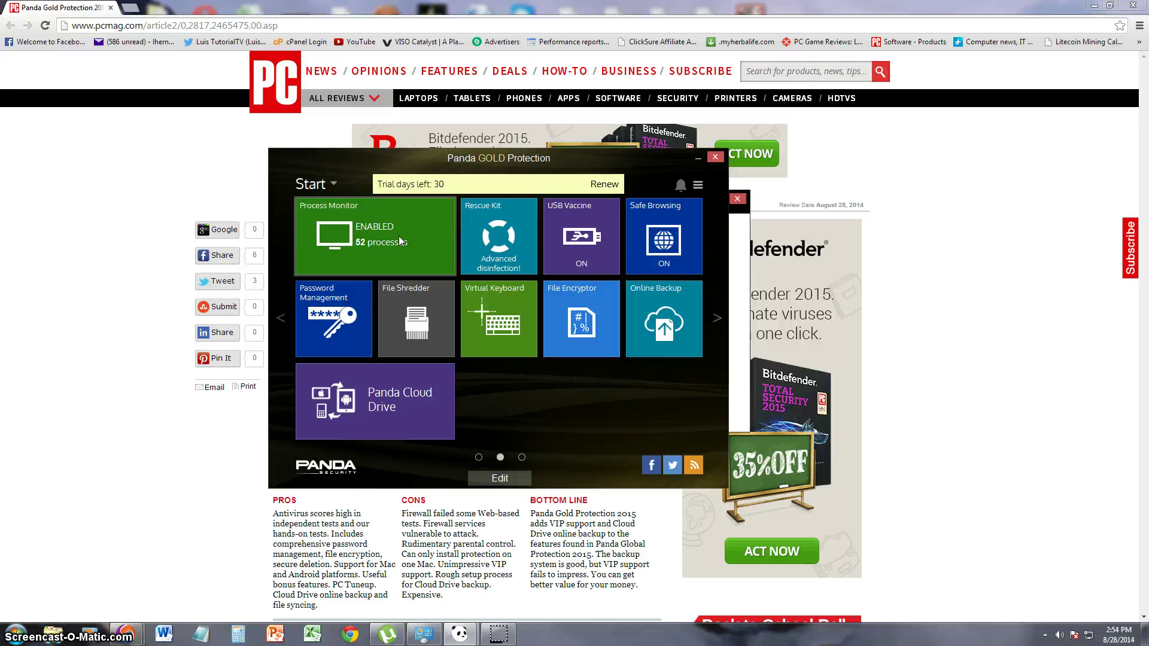
{"action": "left_click", "coordinate": [494, 226]}
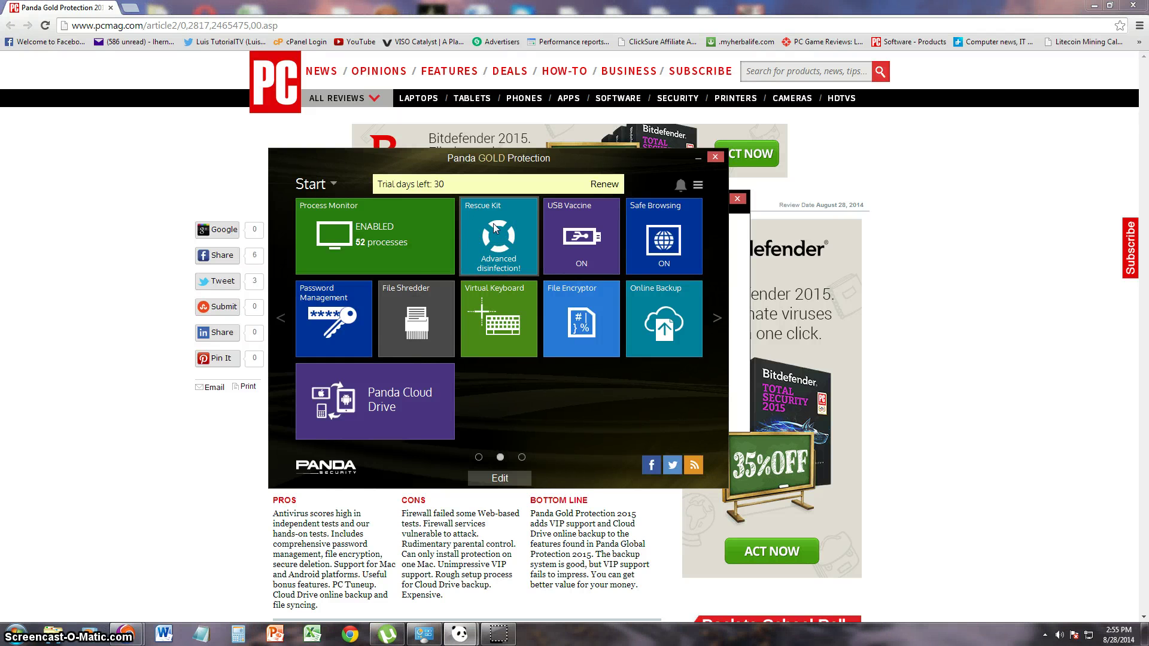
{"action": "left_click", "coordinate": [443, 281]}
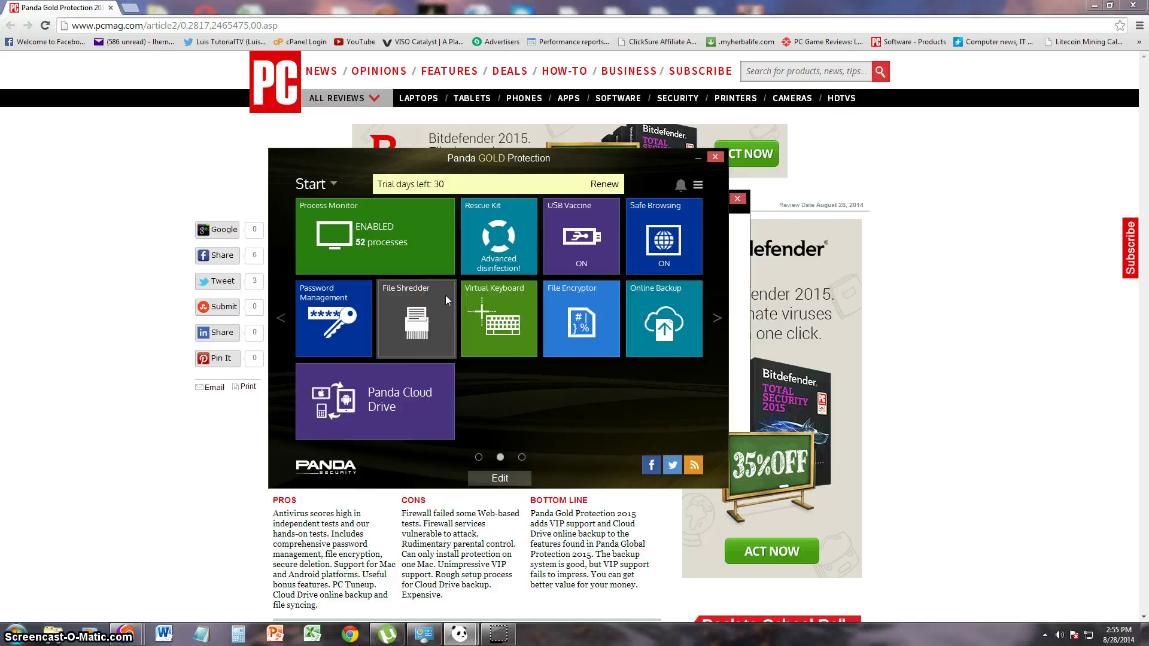
{"action": "left_click", "coordinate": [386, 293]}
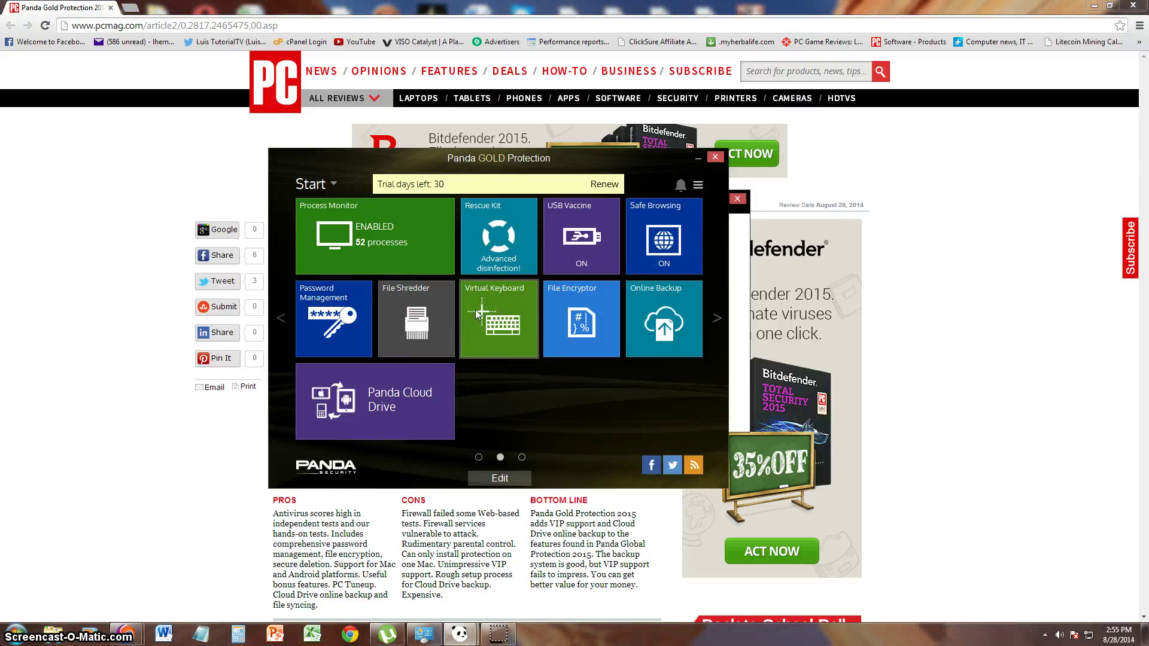
{"action": "left_click", "coordinate": [548, 401]}
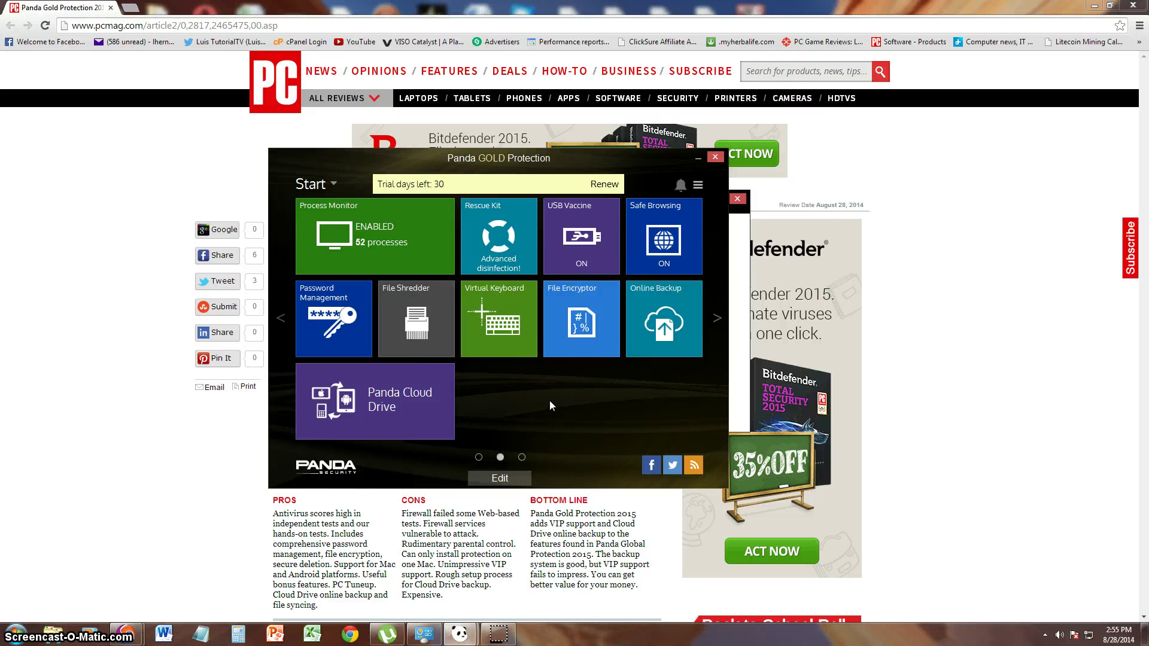
{"action": "left_click", "coordinate": [619, 352]}
{"action": "left_click", "coordinate": [526, 404]}
{"action": "left_click", "coordinate": [546, 395]}
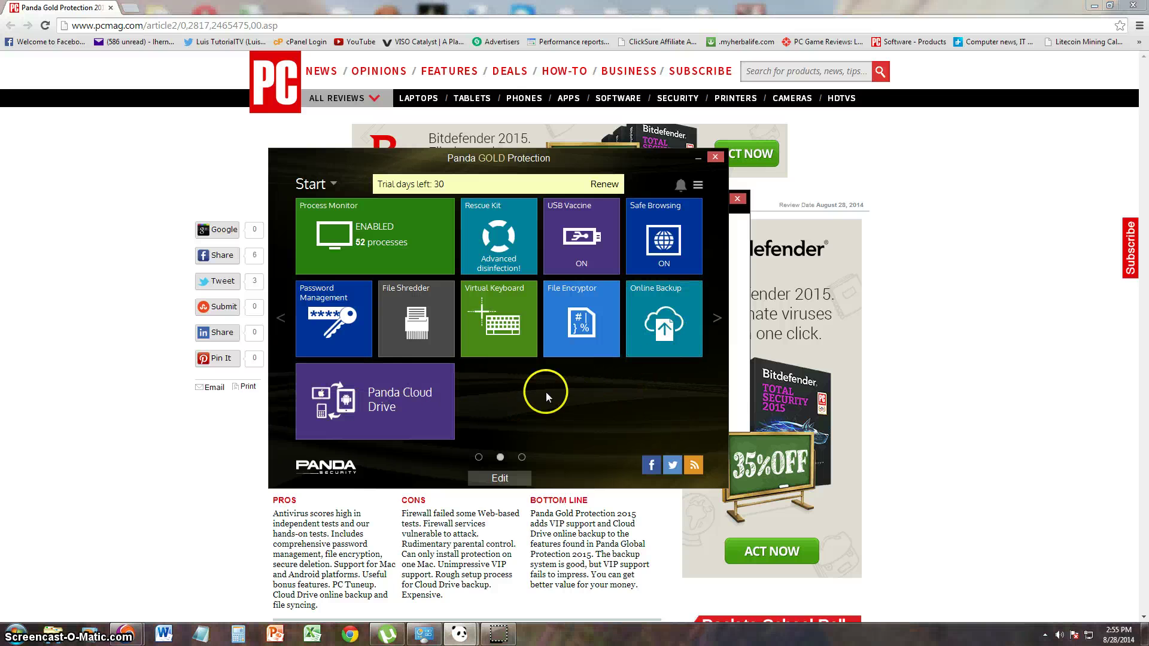
Step: Return to the first tools page, preview the scan options and cancel, then open PC Tuneup
{"action": "left_click", "coordinate": [523, 457]}
{"action": "left_click", "coordinate": [479, 457]}
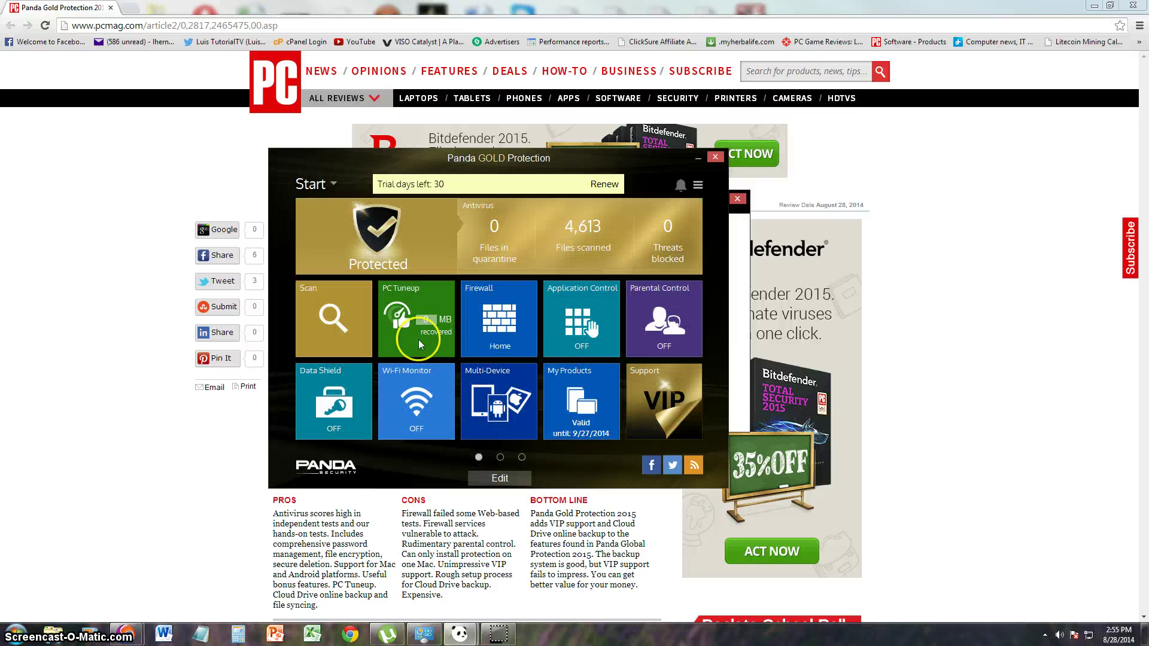
{"action": "left_click", "coordinate": [318, 330]}
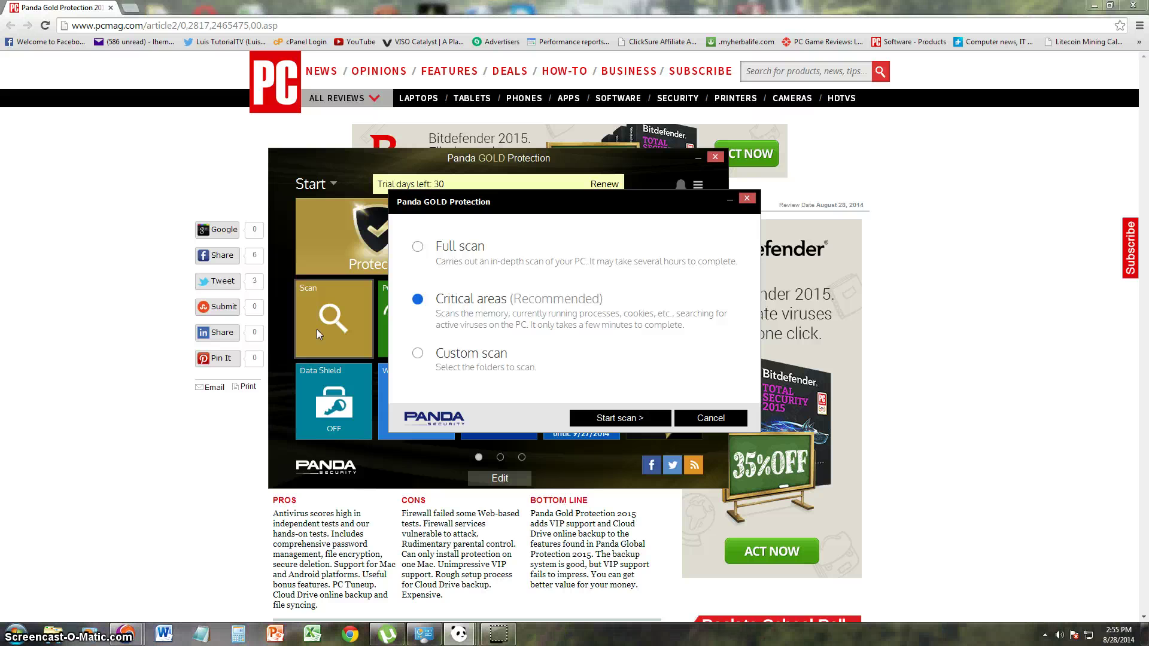
{"action": "left_click", "coordinate": [699, 227]}
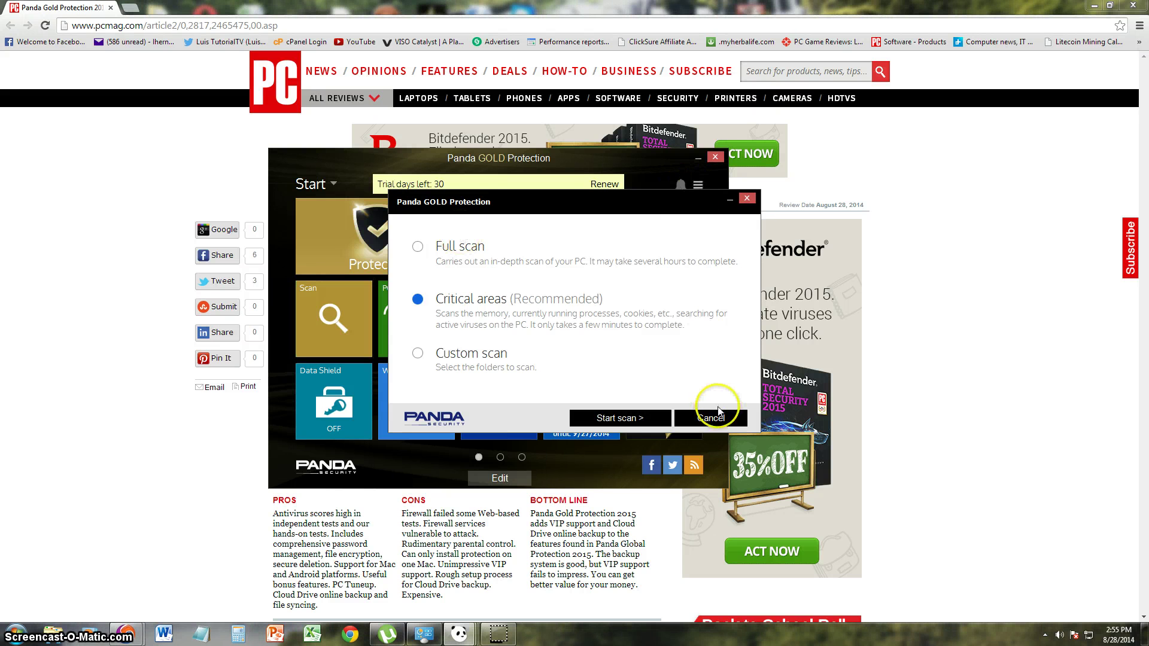
{"action": "left_click", "coordinate": [711, 418]}
{"action": "left_click", "coordinate": [425, 307]}
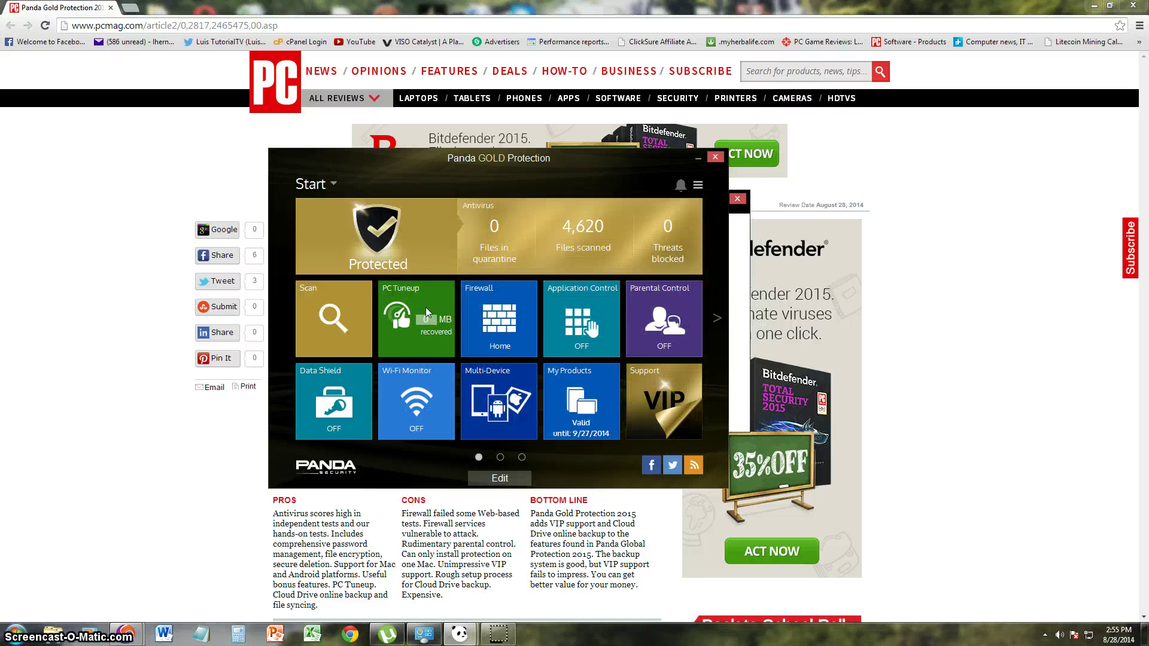
Step: Run a cleanup that includes Internet Explorer and Google Chrome cookies, freeing 373 MB from 1,333 files
{"action": "left_click", "coordinate": [444, 313]}
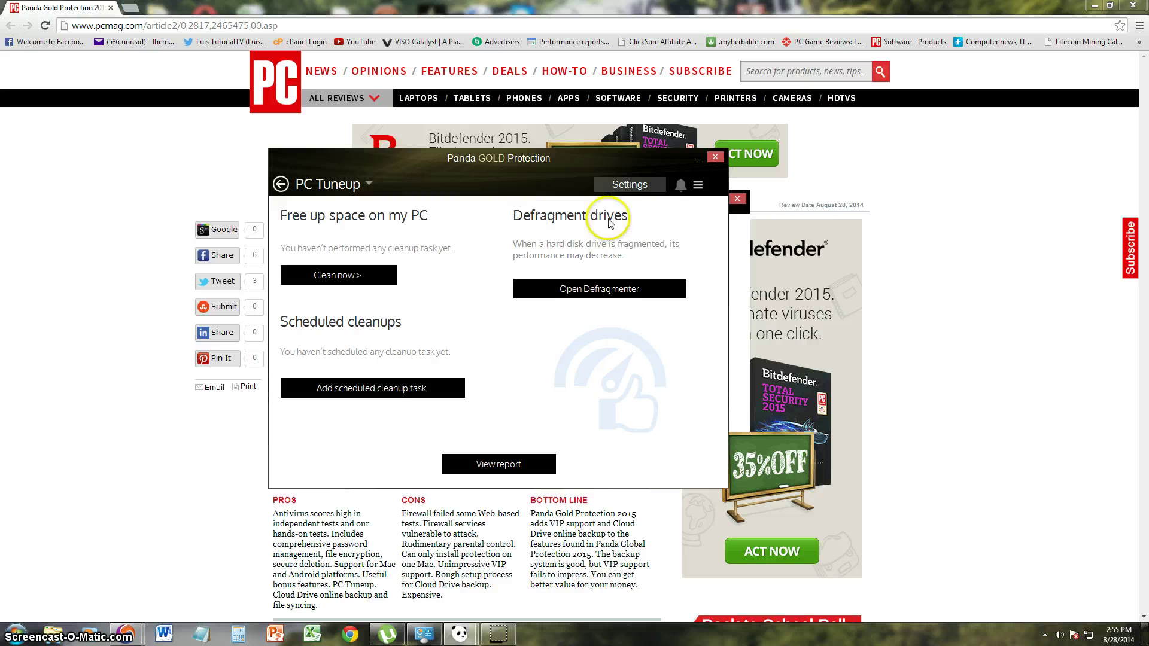
{"action": "left_click", "coordinate": [344, 275]}
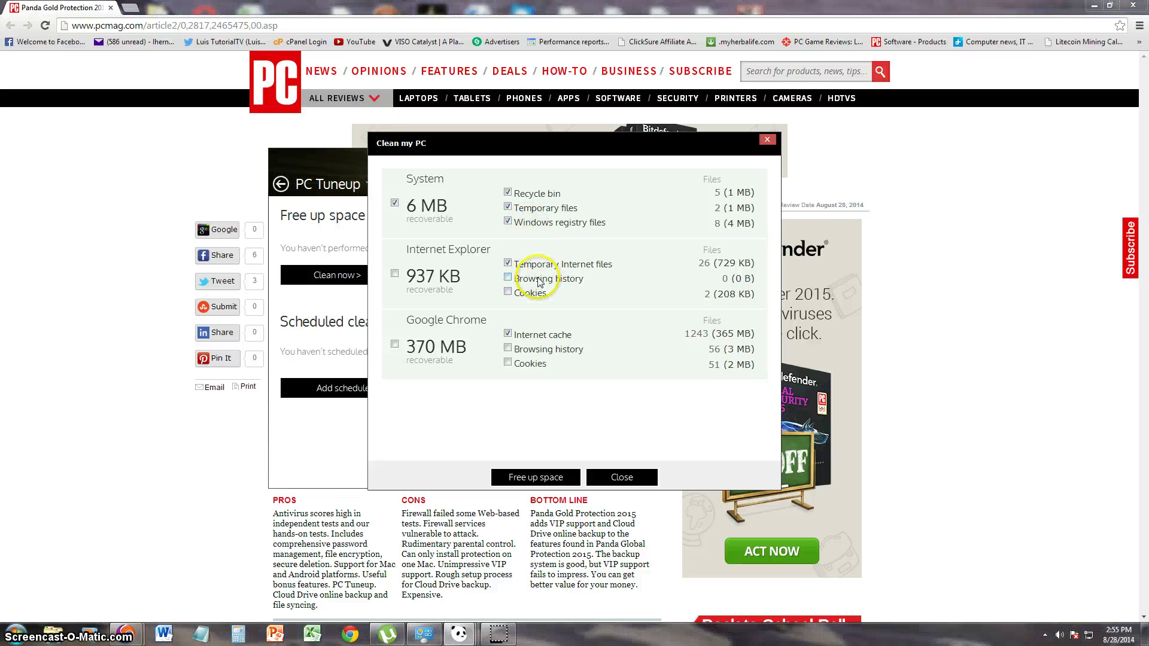
{"action": "left_click", "coordinate": [528, 294]}
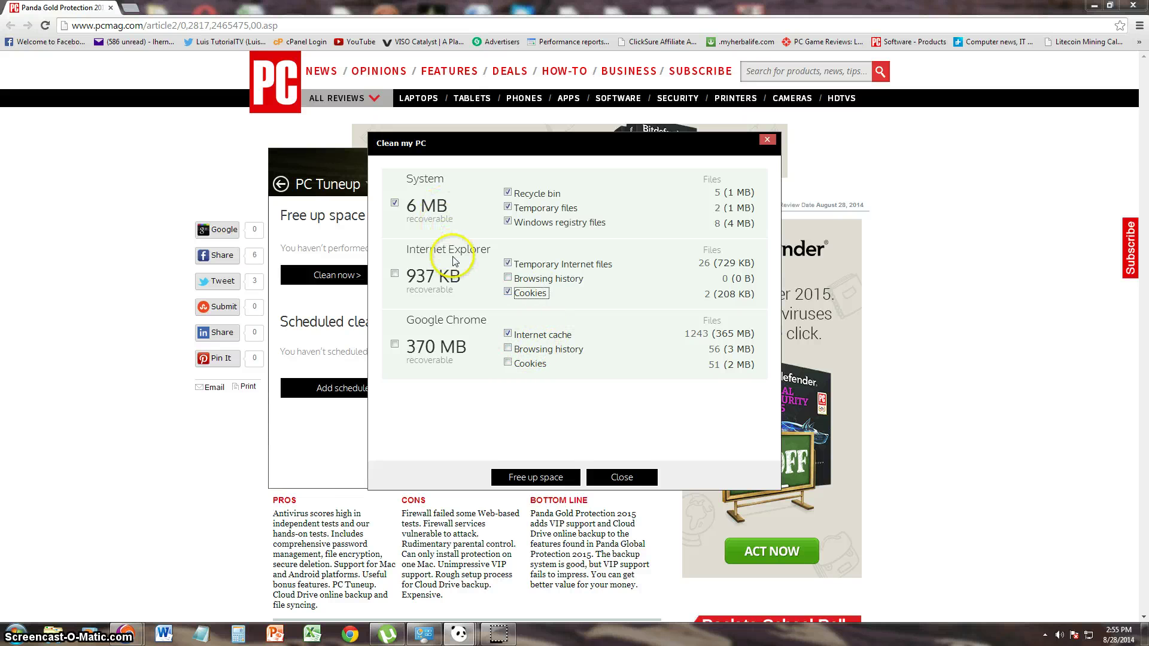
{"action": "left_click", "coordinate": [509, 363]}
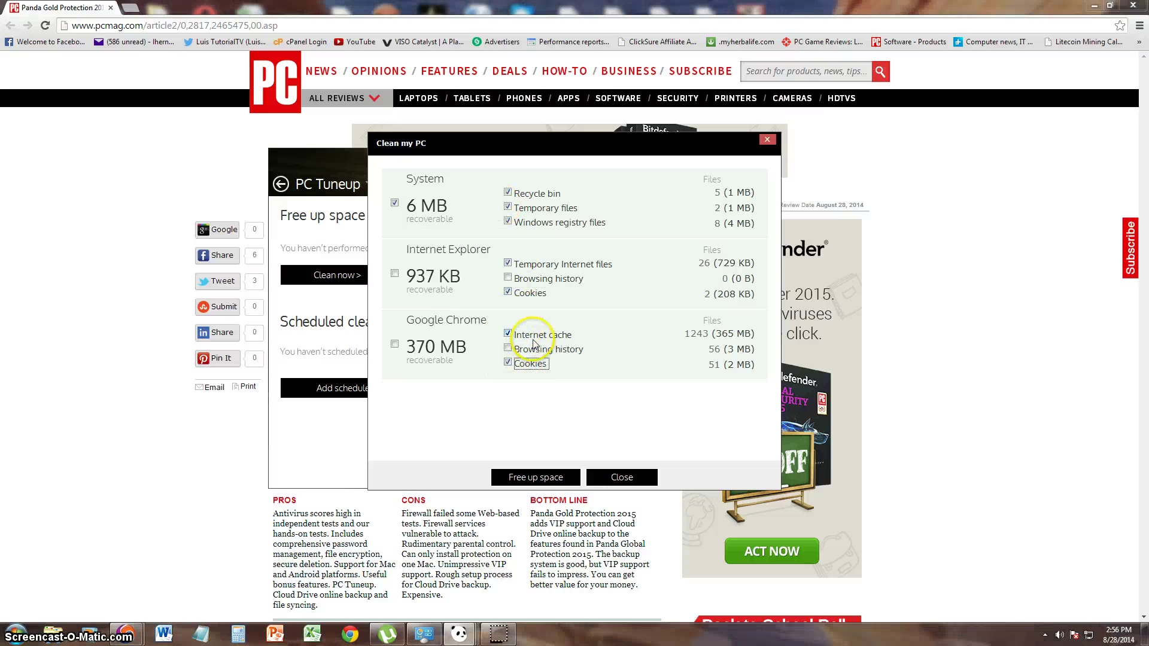
{"action": "left_click", "coordinate": [541, 476]}
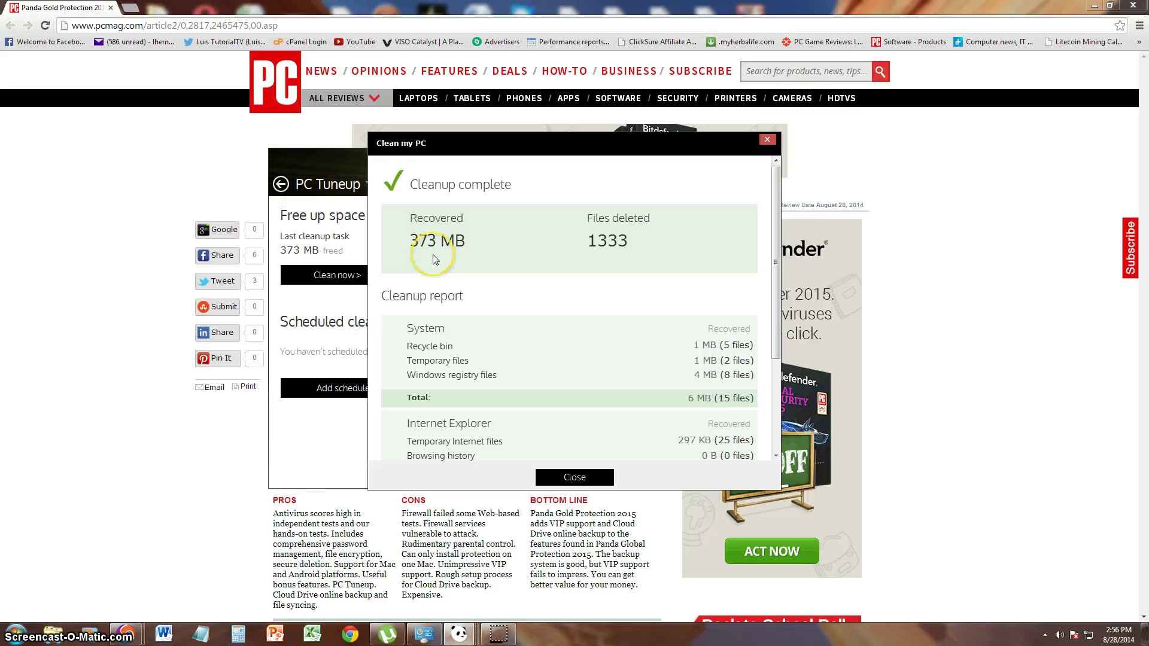
{"action": "left_click", "coordinate": [562, 477]}
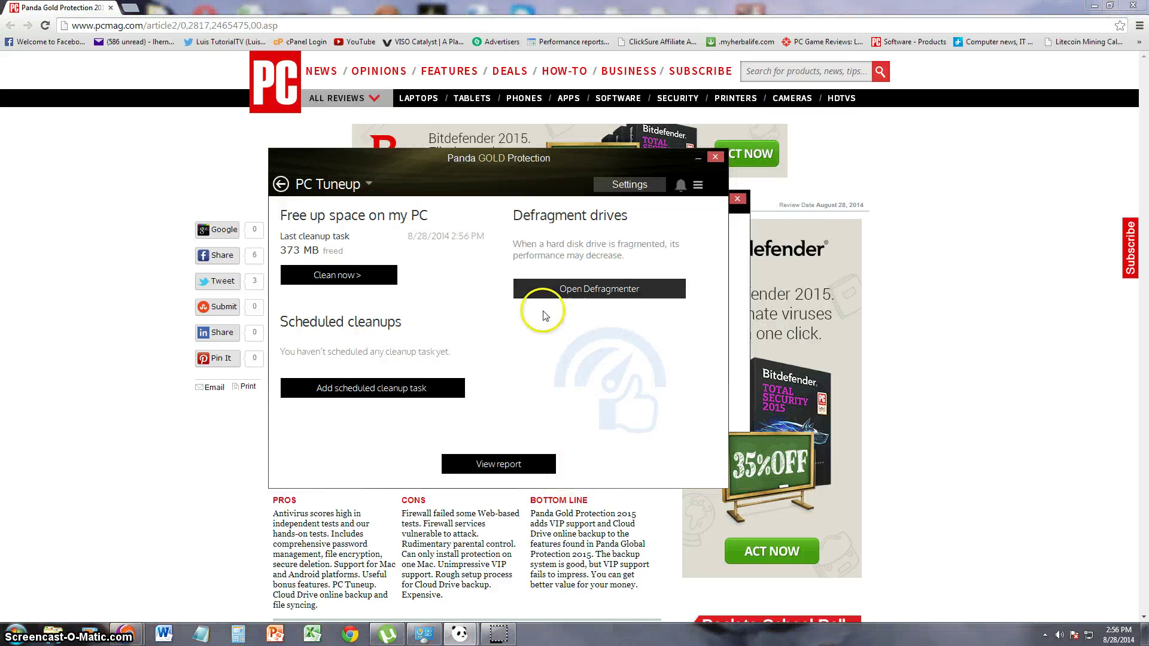
Step: Schedule a weekly 'New cleanup' on Sunday at 12:00 PM covering System, Internet Explorer and Chrome items
{"action": "left_click", "coordinate": [386, 392]}
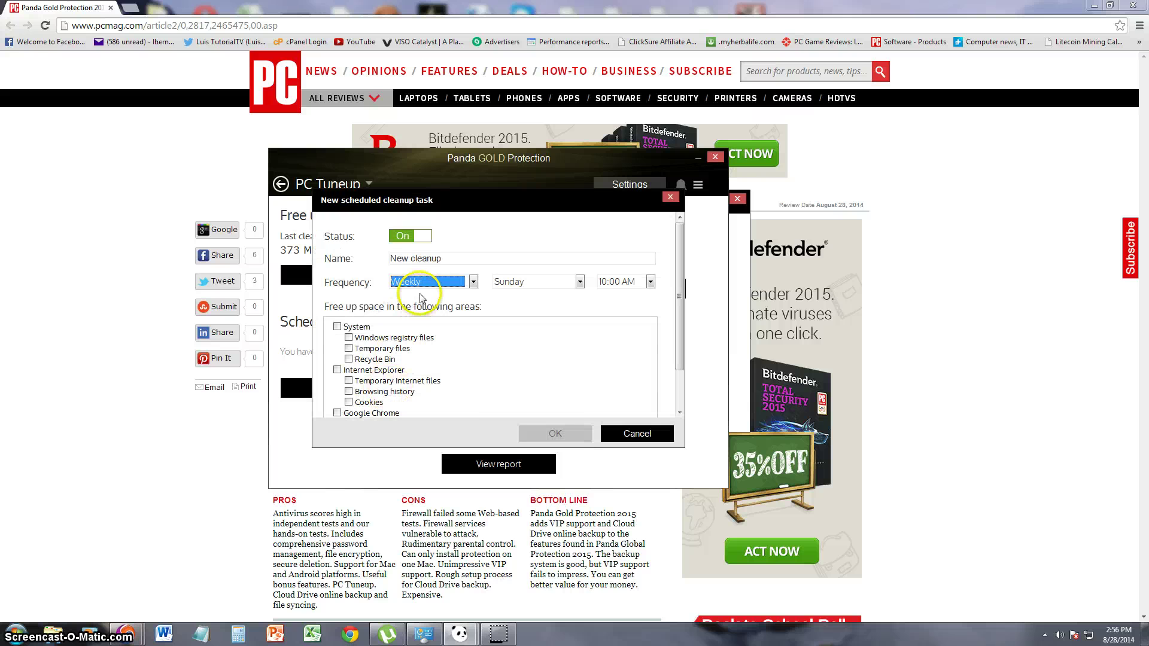
{"action": "left_click", "coordinate": [614, 283]}
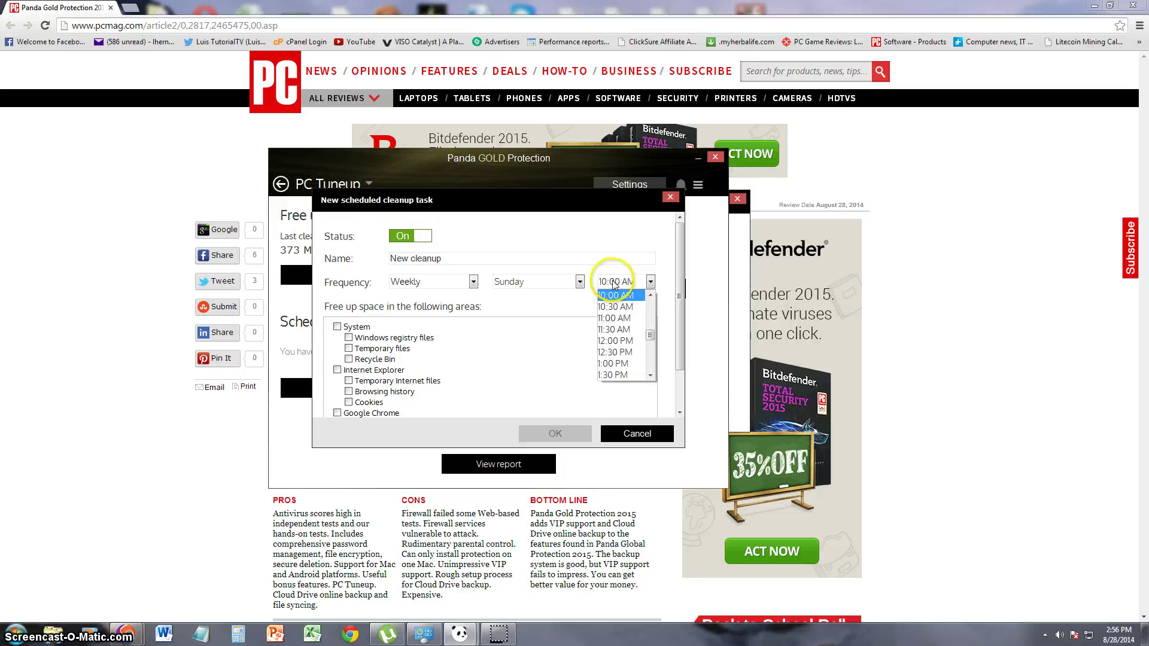
{"action": "left_click", "coordinate": [621, 343]}
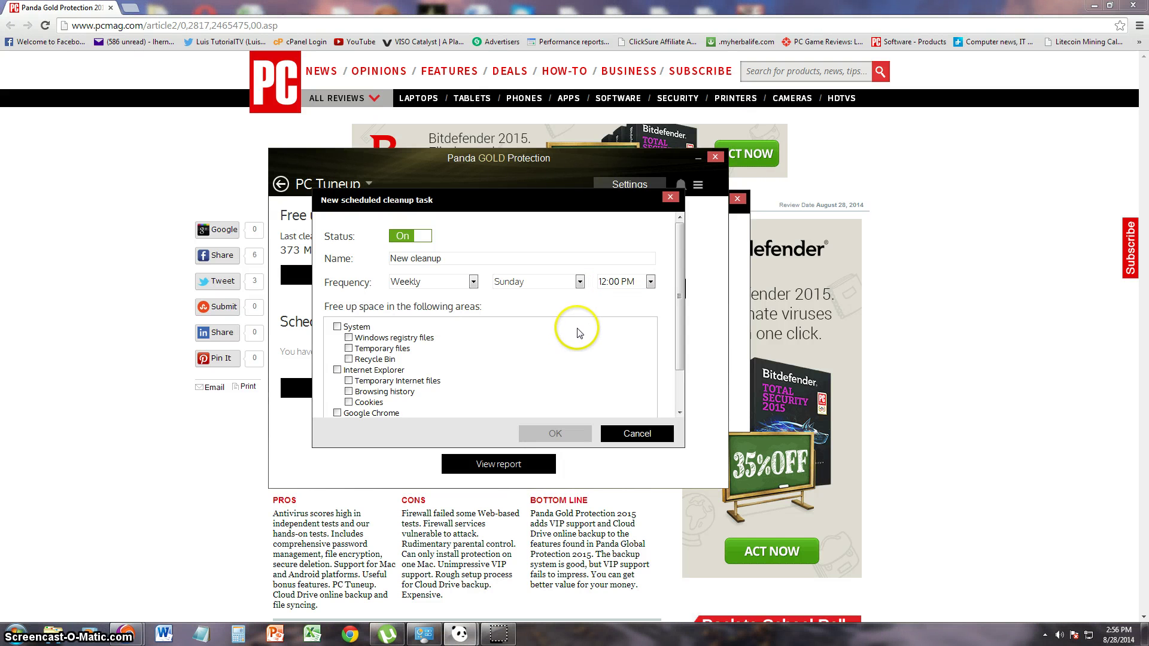
{"action": "left_click", "coordinate": [337, 326]}
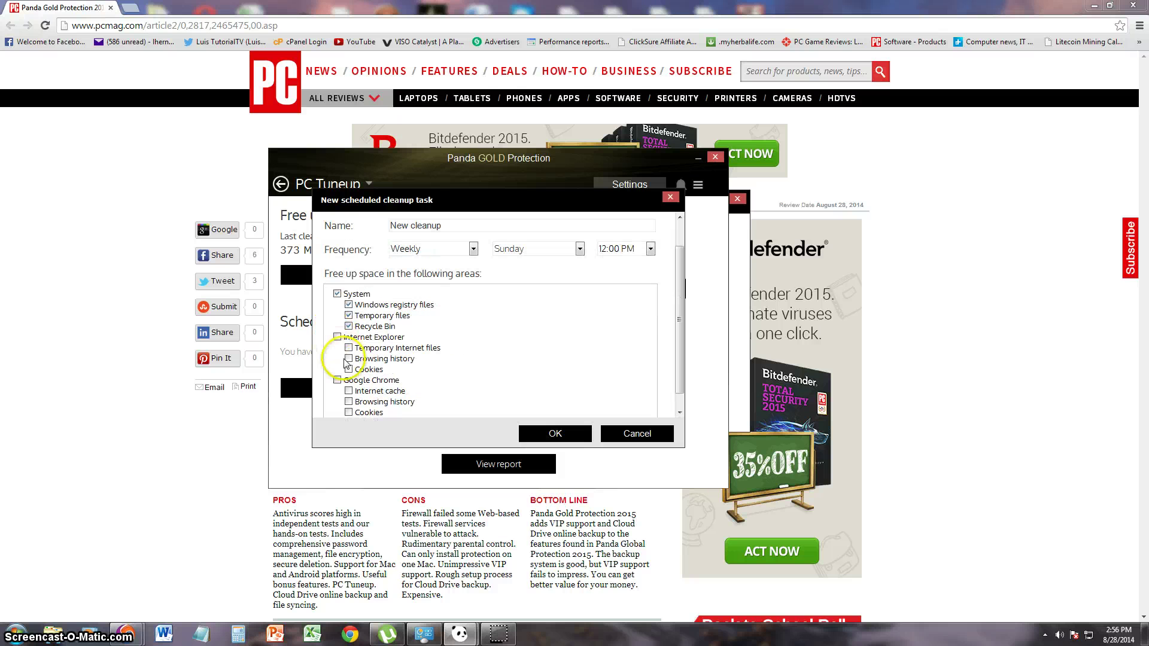
{"action": "left_click", "coordinate": [337, 337]}
{"action": "left_click", "coordinate": [337, 380]}
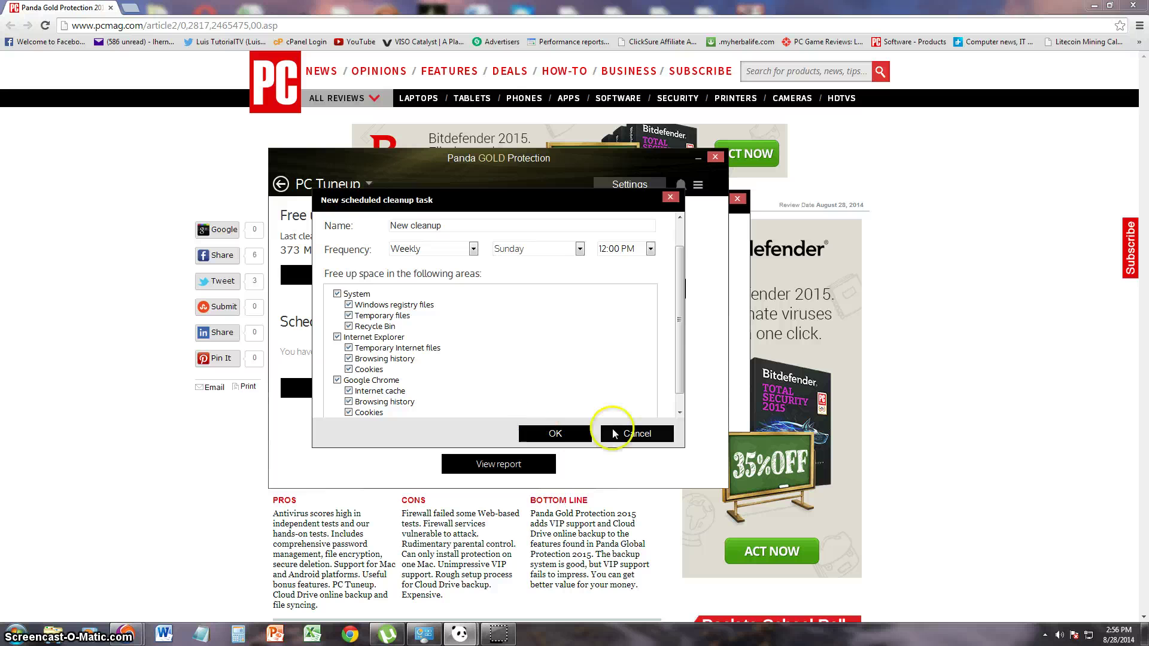
{"action": "left_click", "coordinate": [580, 435]}
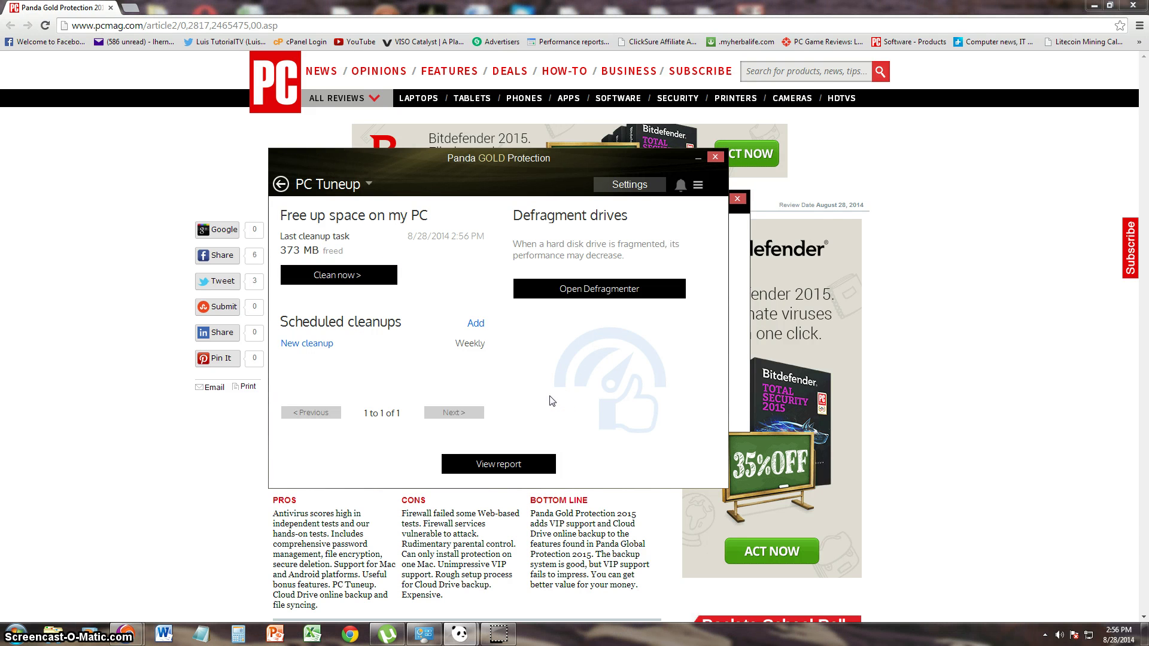
Step: Analyze drive C: in Disk Defragmenter, then bring the Panda dashboard back in front
{"action": "left_click", "coordinate": [584, 292]}
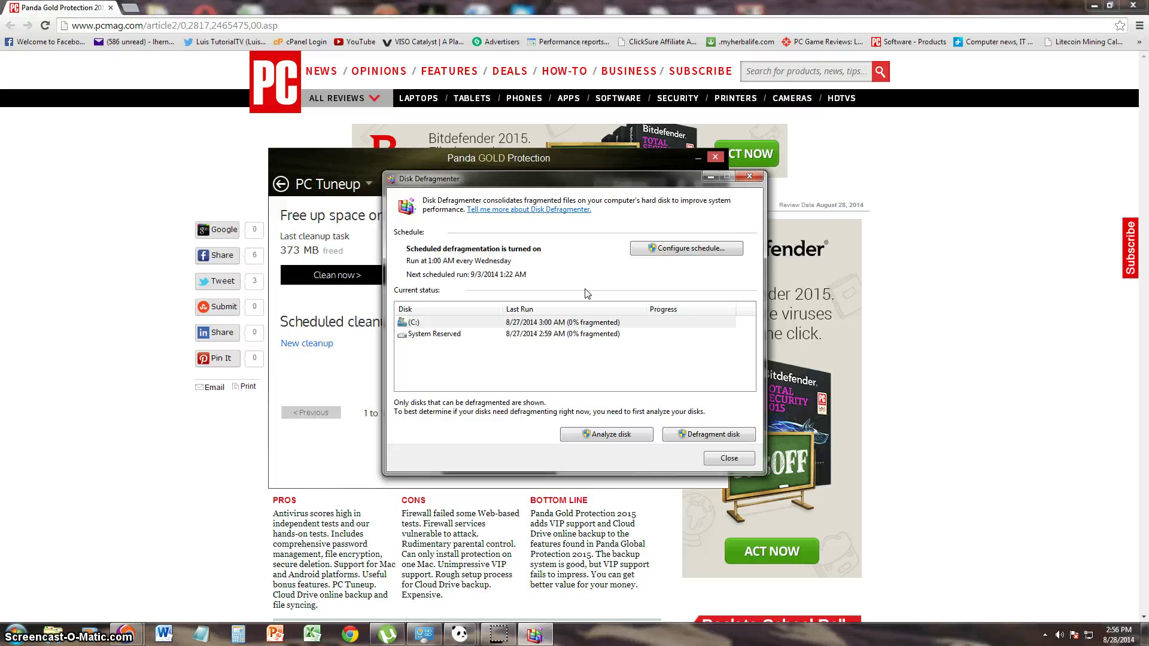
{"action": "left_click", "coordinate": [605, 433]}
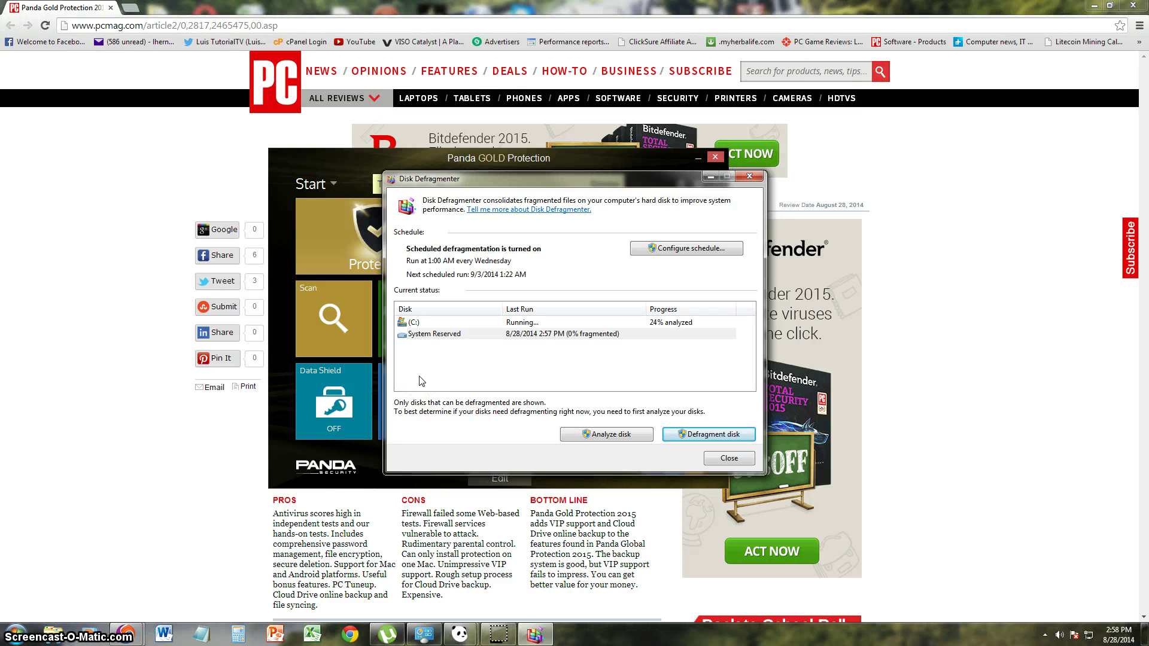
{"action": "left_click", "coordinate": [370, 212]}
{"action": "left_click_drag", "start_coordinate": [352, 160], "coordinate": [362, 162]}
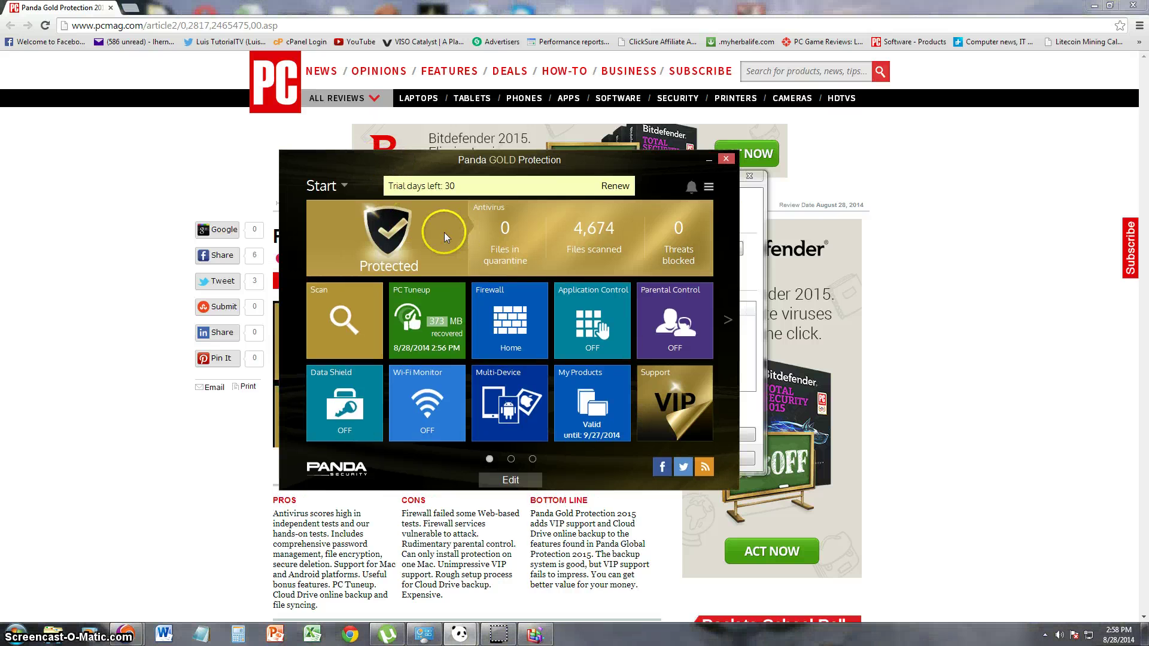
Step: Check the firewall is enabled on the Home connection, review its event report, and return to Start
{"action": "left_click", "coordinate": [509, 336]}
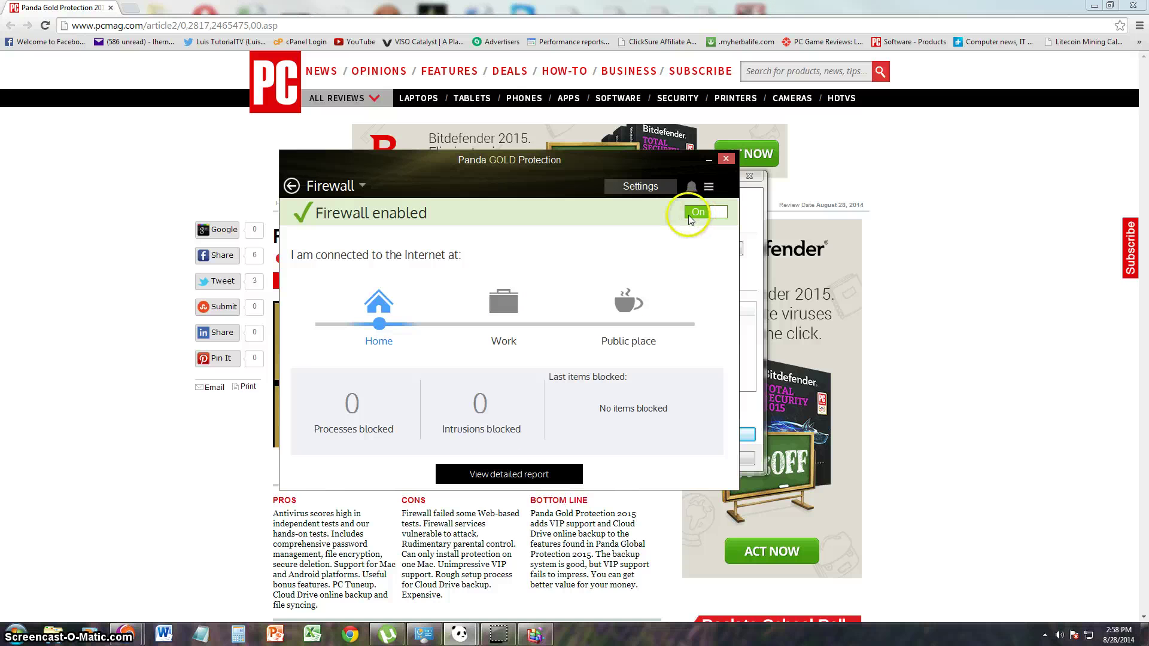
{"action": "left_click", "coordinate": [519, 474]}
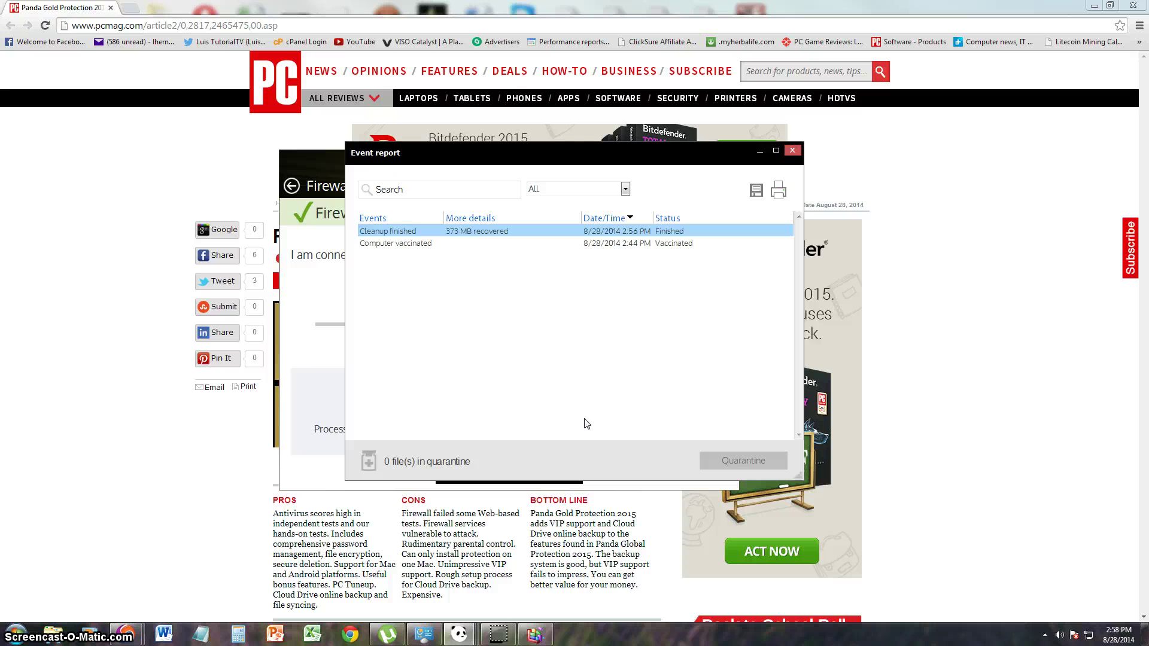
{"action": "left_click", "coordinate": [793, 150]}
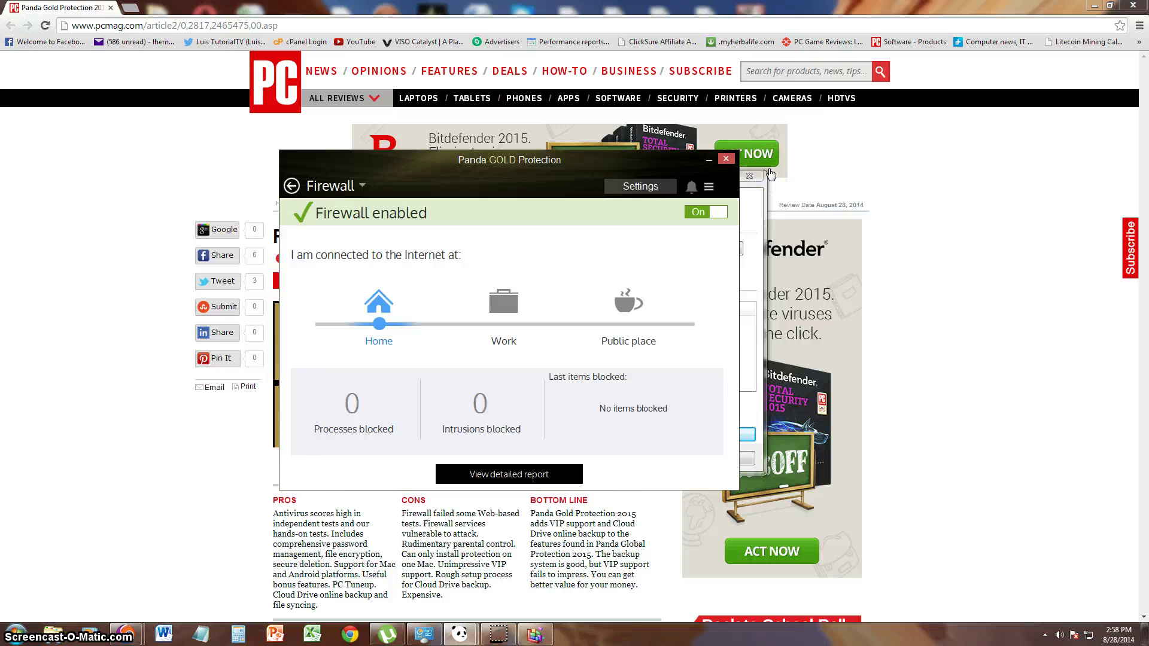
{"action": "key", "text": "Escape"}
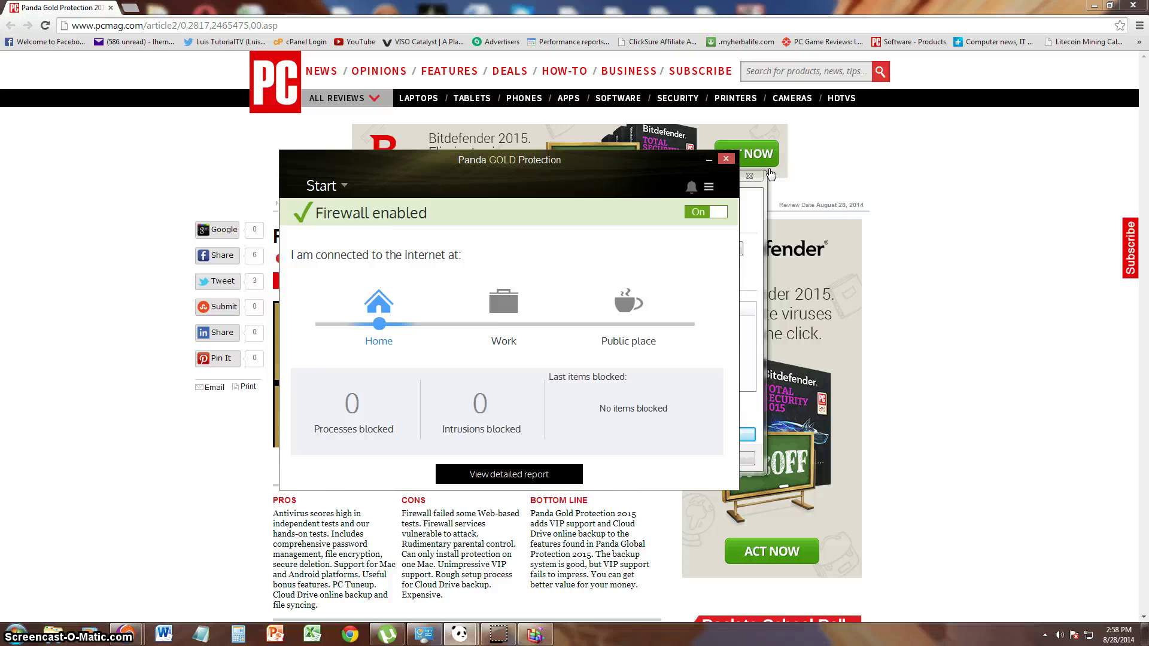
Step: Turn Application Control on, then go back and move to the Parental Control module
{"action": "left_click", "coordinate": [614, 319]}
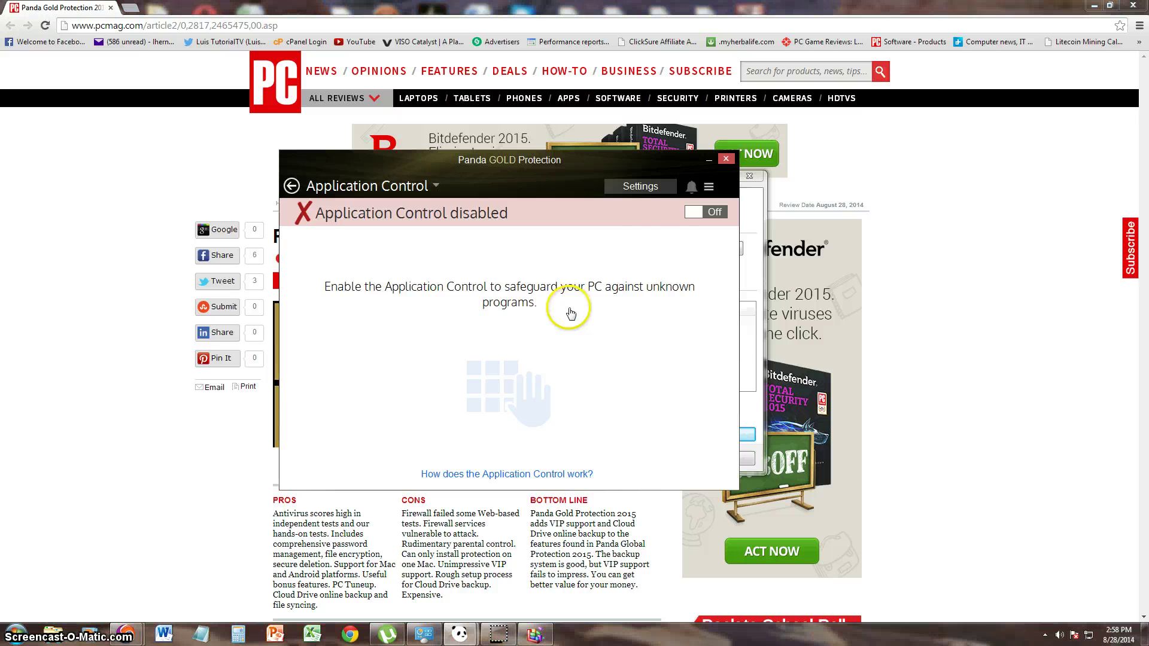
{"action": "left_click", "coordinate": [702, 211]}
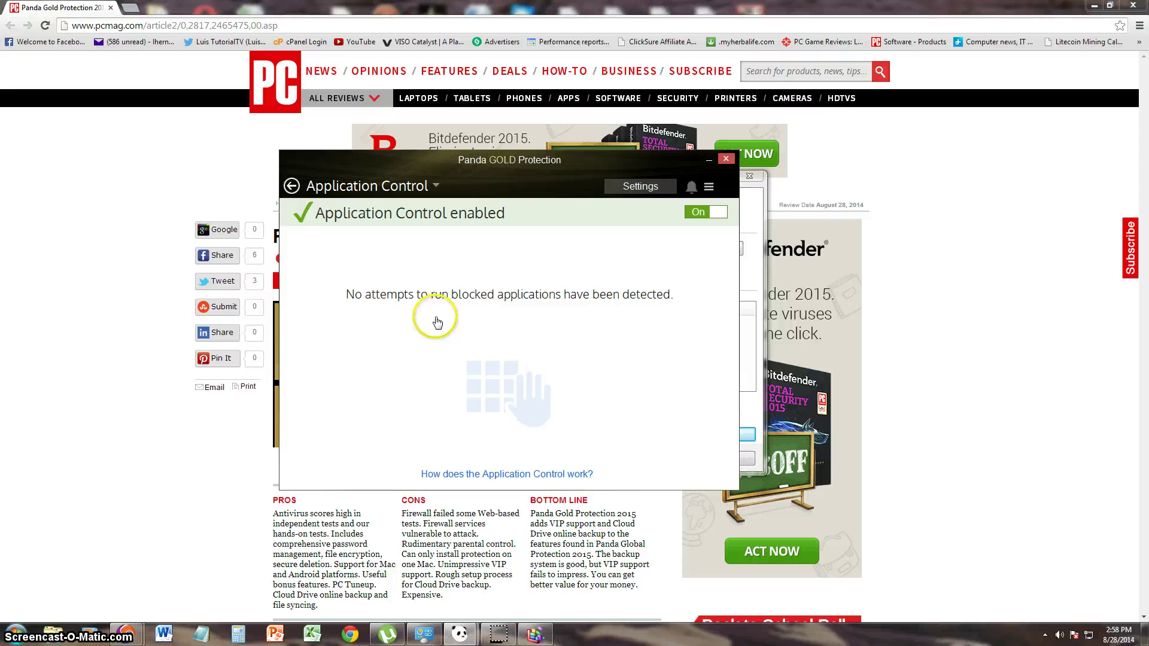
{"action": "left_click", "coordinate": [289, 186]}
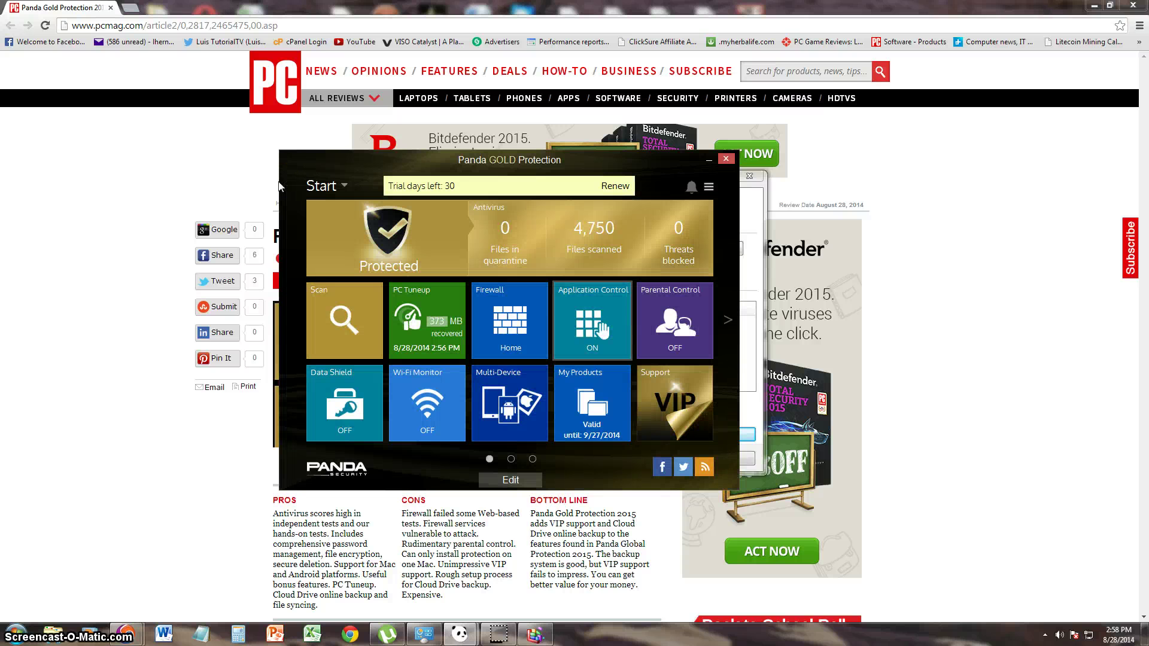
{"action": "key", "text": "Right"}
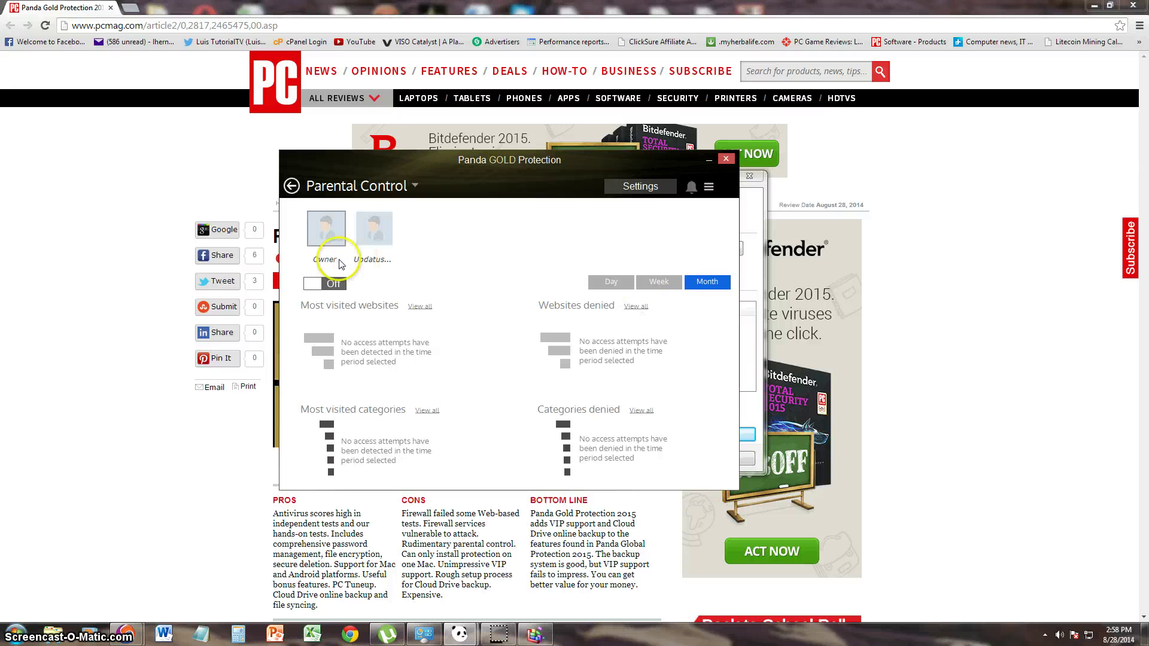
Step: Enable Parental Control for the Owner, glance at the monitored-websites report, then open its settings
{"action": "left_click", "coordinate": [315, 283]}
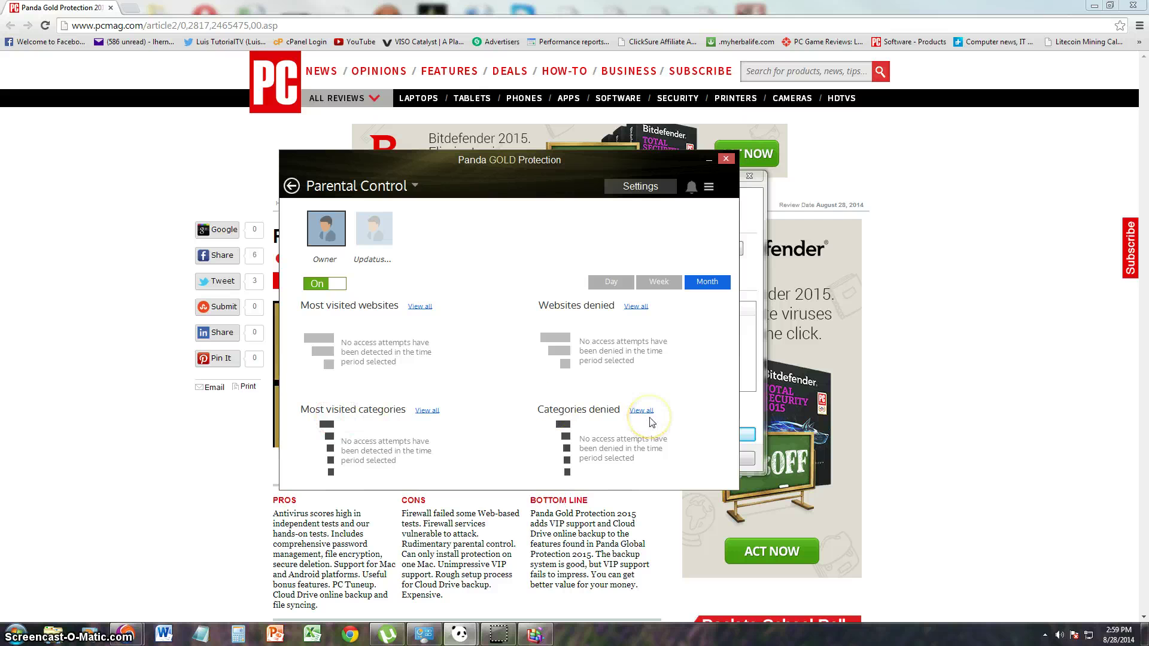
{"action": "left_click", "coordinate": [427, 410]}
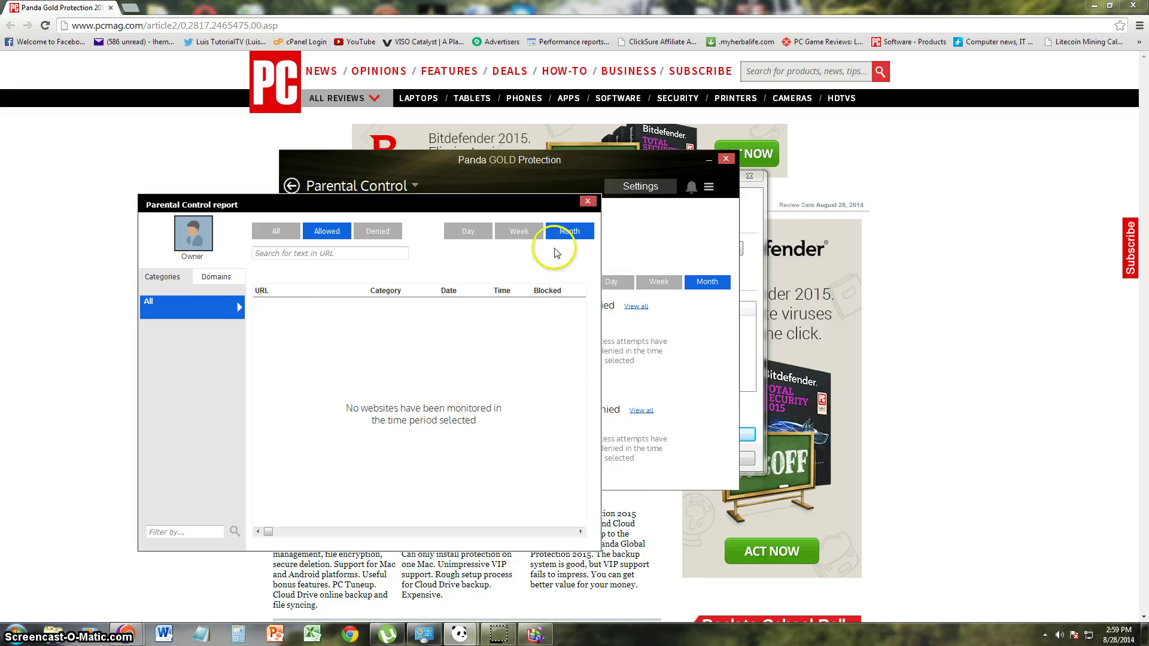
{"action": "left_click", "coordinate": [587, 201]}
{"action": "left_click", "coordinate": [627, 185]}
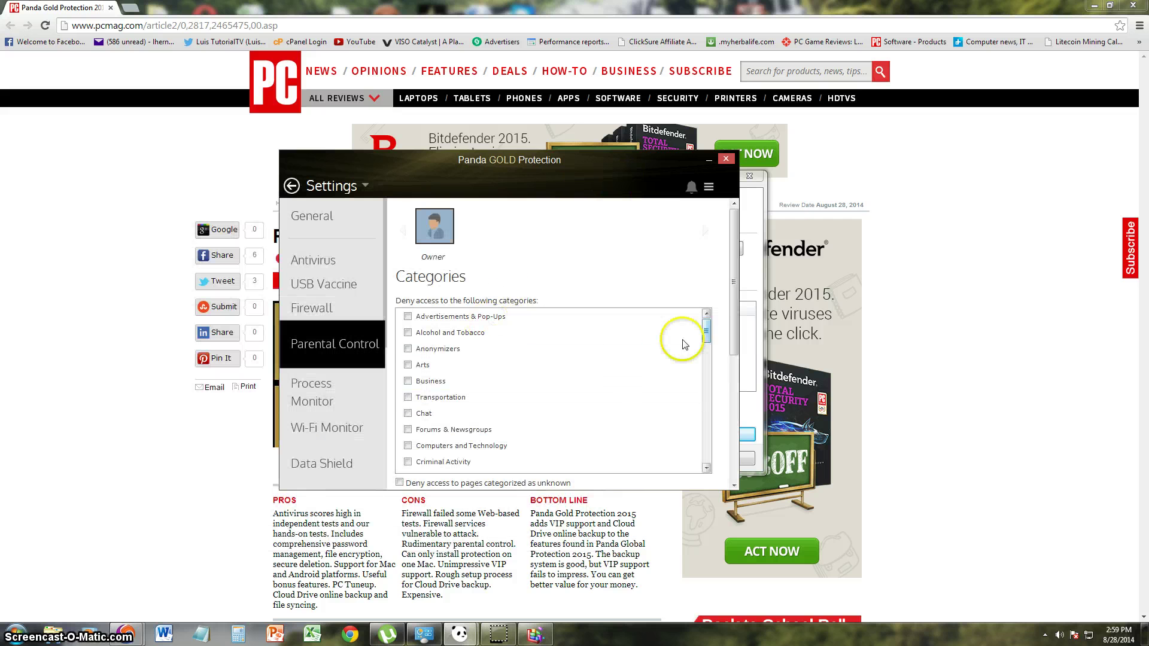
Step: Review the deny-by-category list, ticking Arts, then close the Panda window
{"action": "mouse_move", "coordinate": [710, 324]}
{"action": "left_mouse_down"}
{"action": "mouse_move", "coordinate": [706, 398]}
{"action": "mouse_move", "coordinate": [718, 384]}
{"action": "mouse_move", "coordinate": [707, 321]}
{"action": "left_mouse_up"}
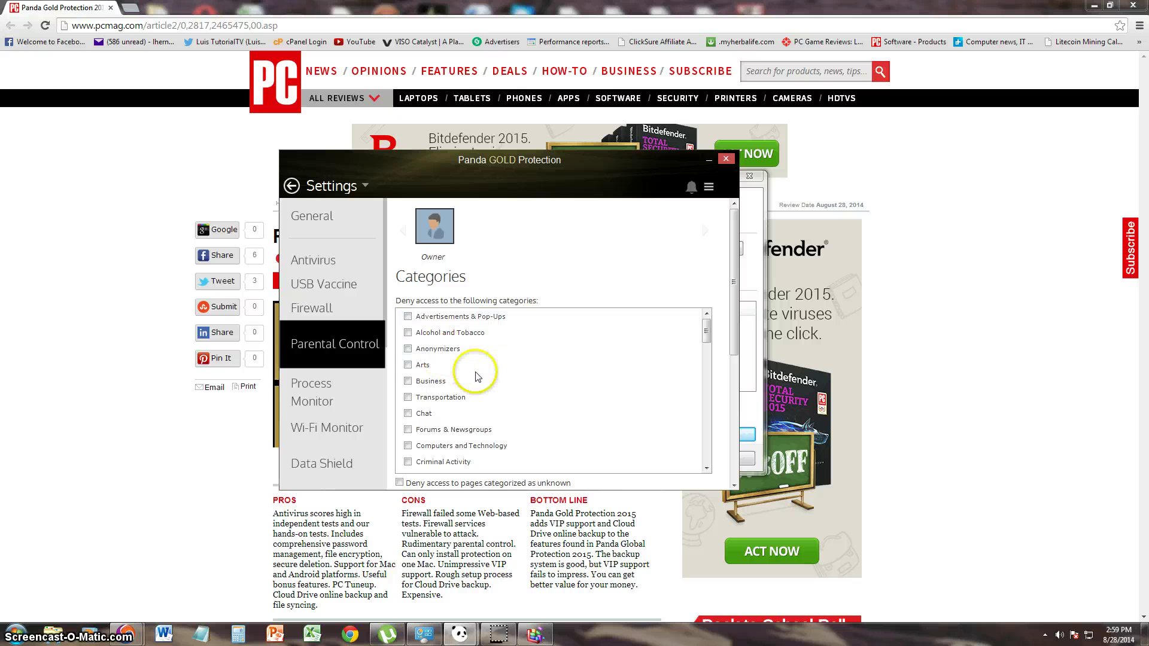
{"action": "left_click", "coordinate": [461, 361]}
{"action": "scroll", "coordinate": [466, 366], "scroll_direction": "down", "scroll_amount": 3}
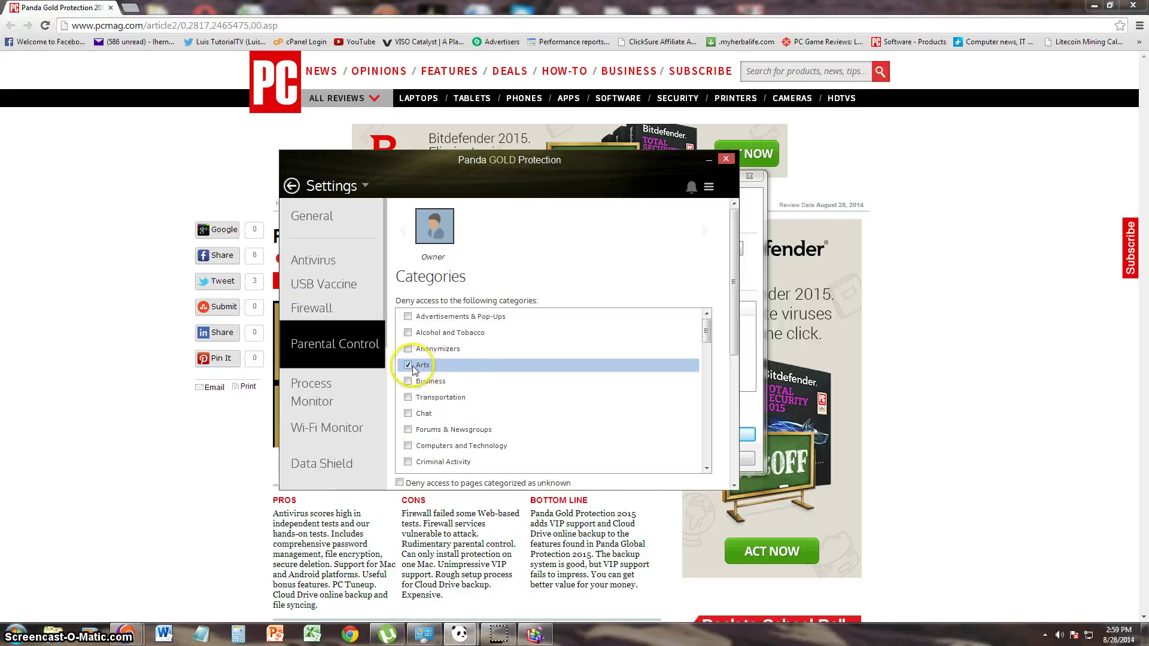
{"action": "scroll", "coordinate": [428, 348], "scroll_direction": "up", "scroll_amount": 3}
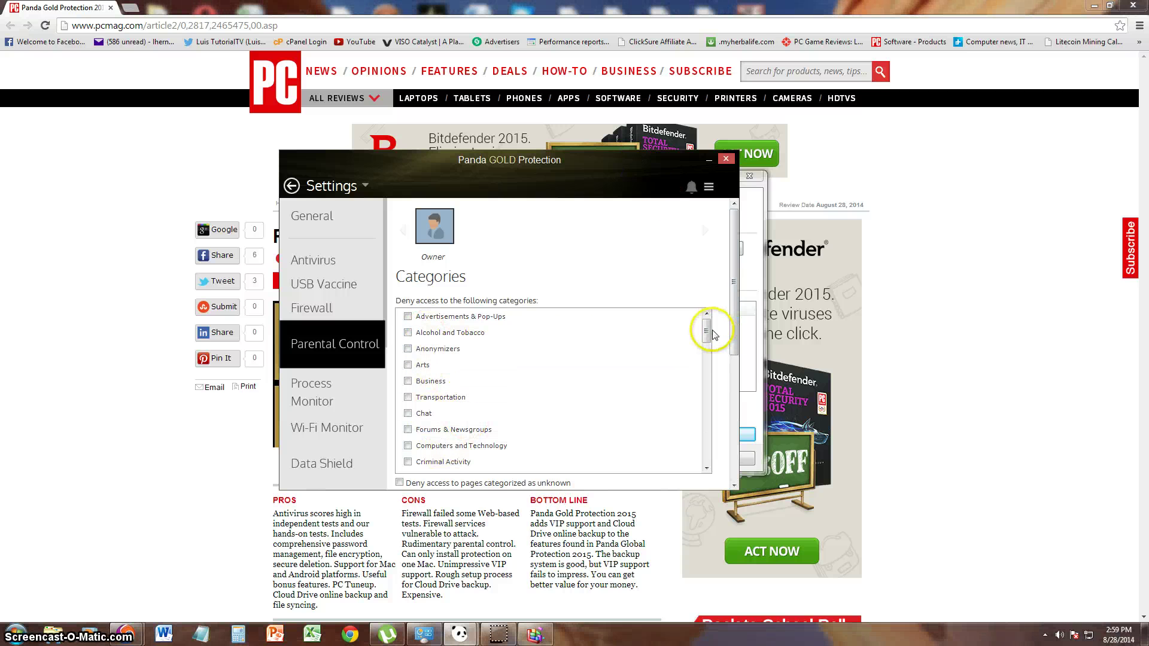
{"action": "mouse_move", "coordinate": [708, 331]}
{"action": "left_mouse_down"}
{"action": "mouse_move", "coordinate": [710, 444]}
{"action": "mouse_move", "coordinate": [718, 334]}
{"action": "left_mouse_up"}
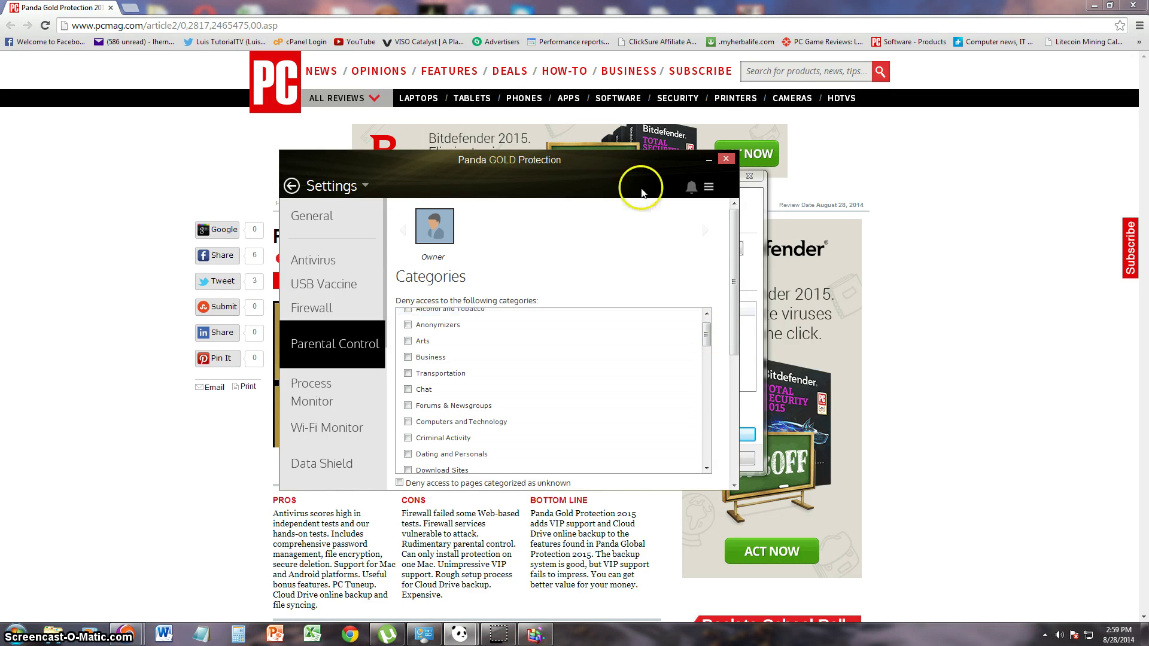
{"action": "left_click", "coordinate": [726, 159]}
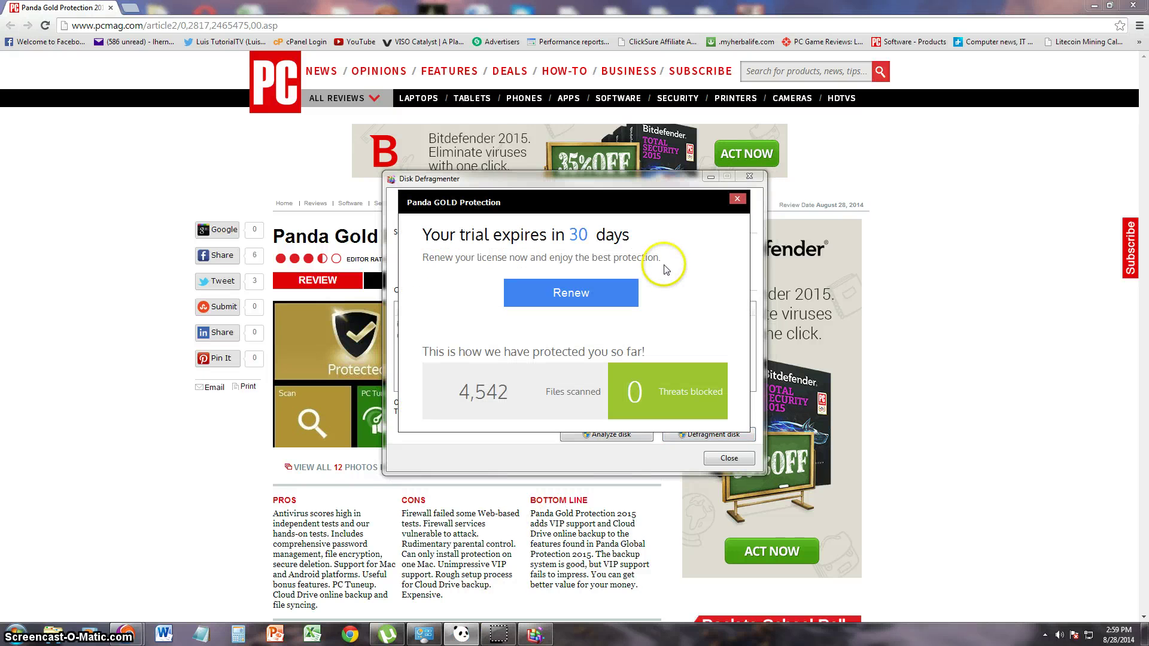
Step: Dismiss the trial expiry reminder and relaunch Panda GOLD Protection from the Start menu
{"action": "left_click", "coordinate": [737, 198]}
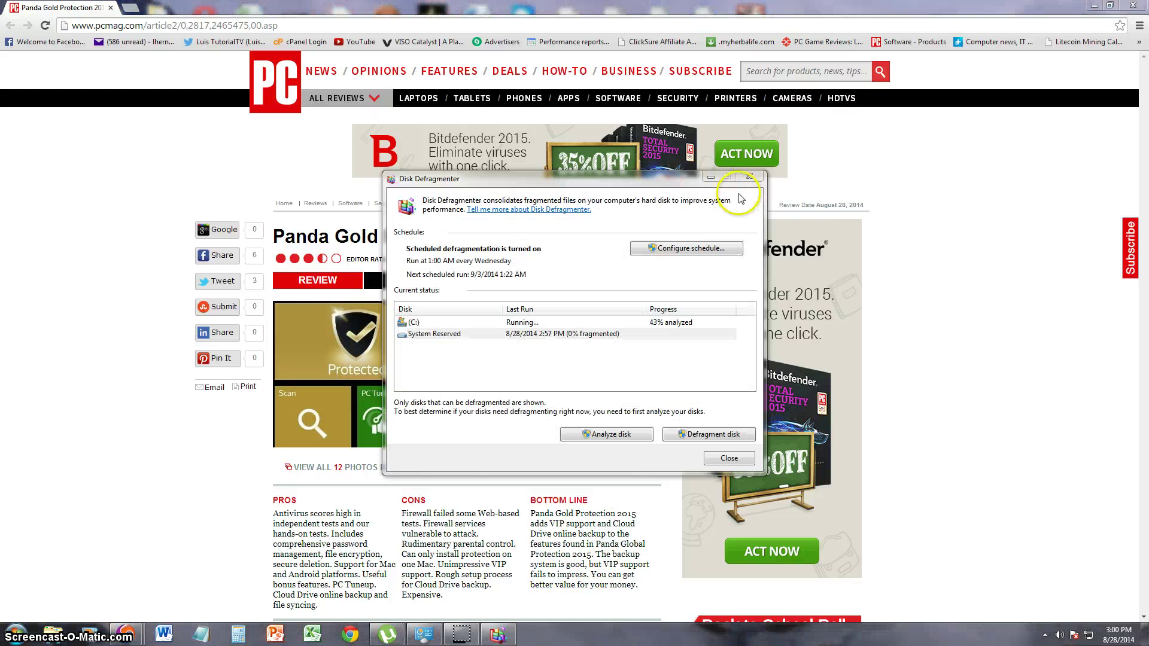
{"action": "left_click", "coordinate": [15, 633]}
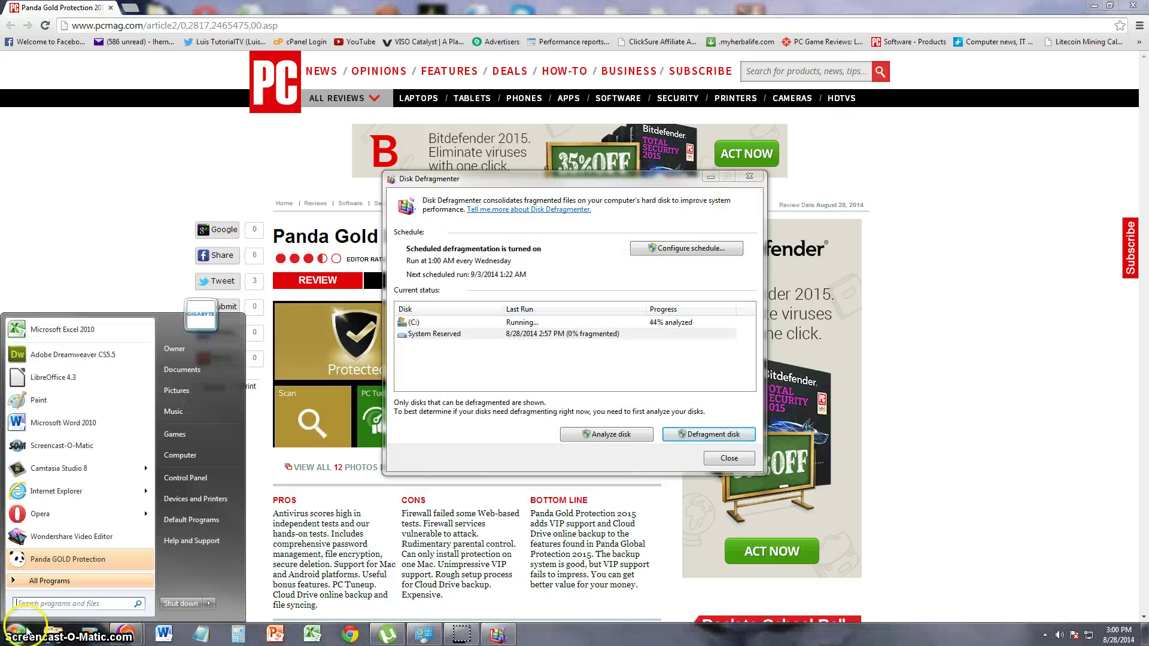
{"action": "left_click", "coordinate": [69, 561]}
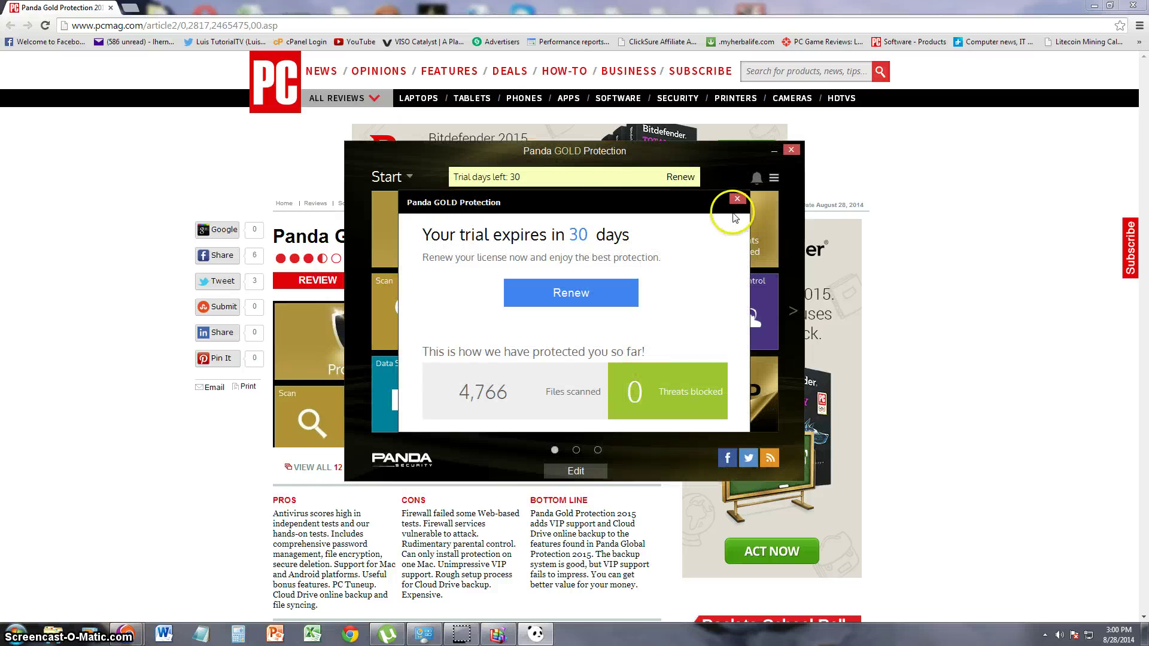
Step: Dismiss the trial reminder, switch Data Shield on, then go to the Wi-Fi Monitor module
{"action": "left_click", "coordinate": [738, 200]}
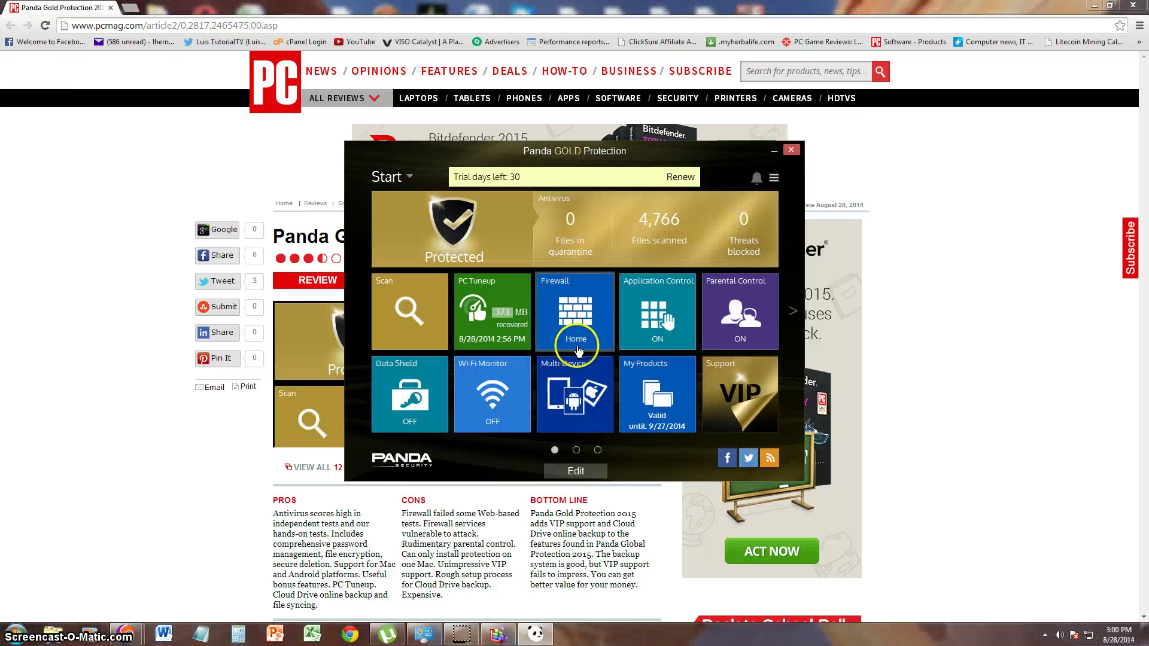
{"action": "left_click", "coordinate": [417, 401]}
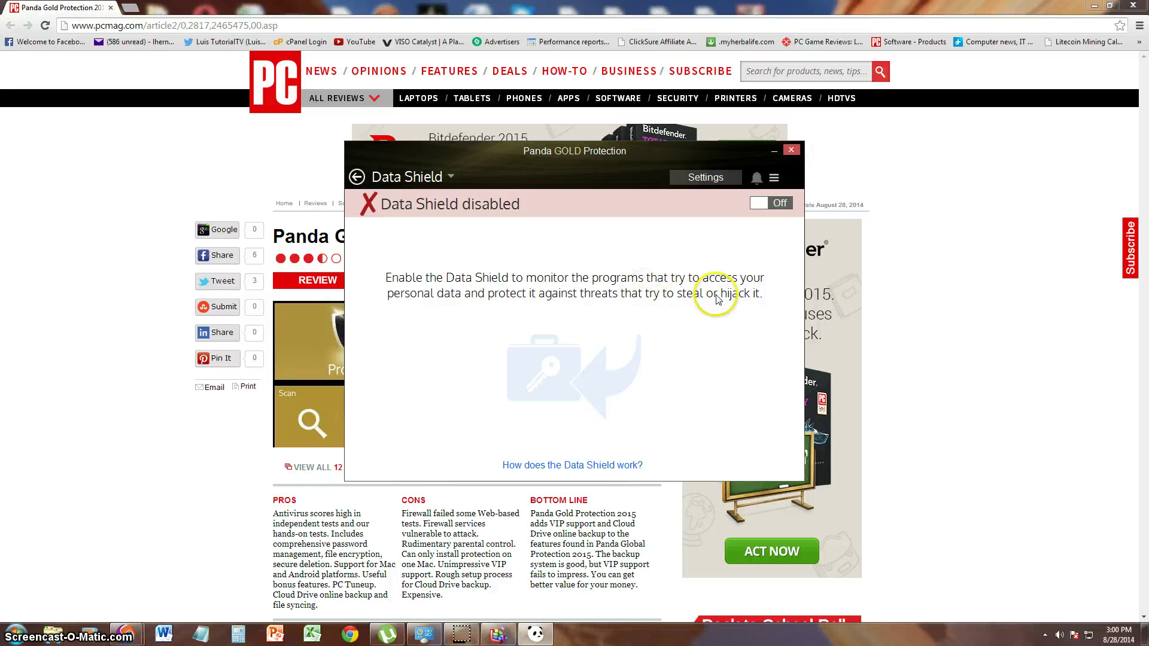
{"action": "left_click", "coordinate": [771, 203]}
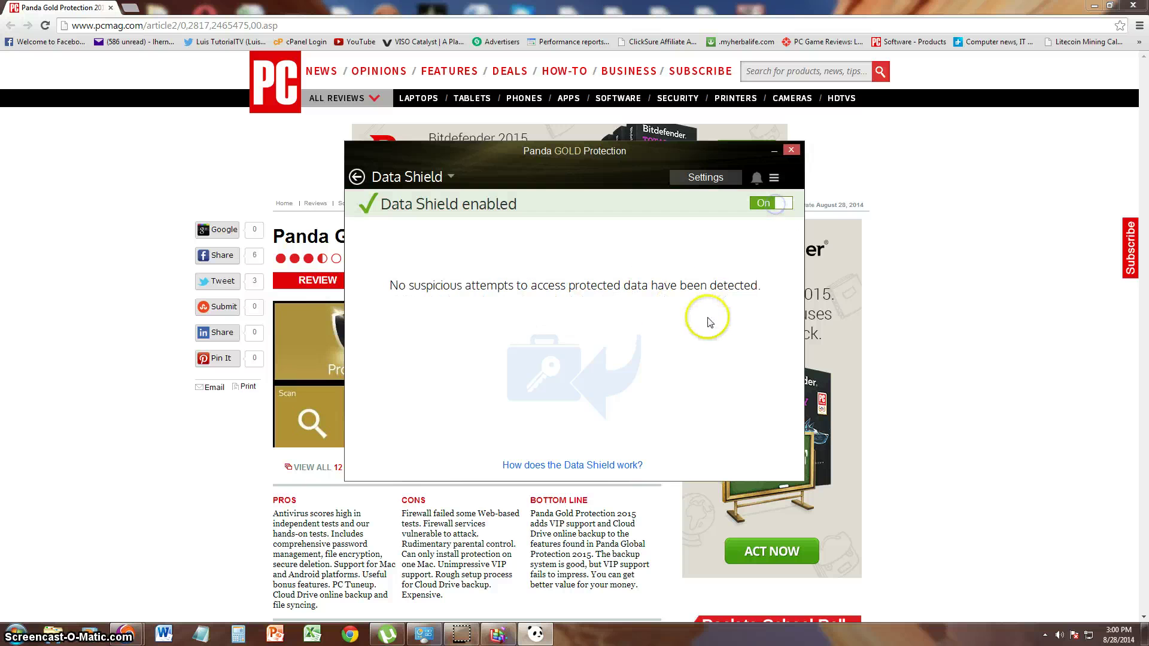
{"action": "left_click", "coordinate": [356, 176]}
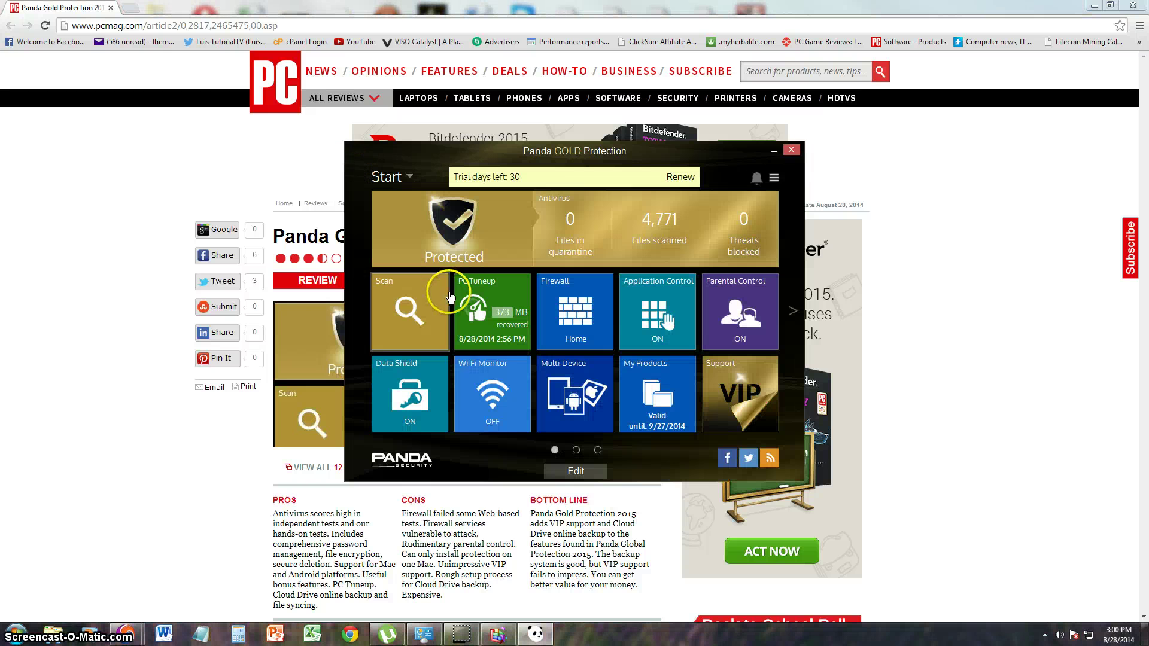
{"action": "left_click", "coordinate": [496, 400]}
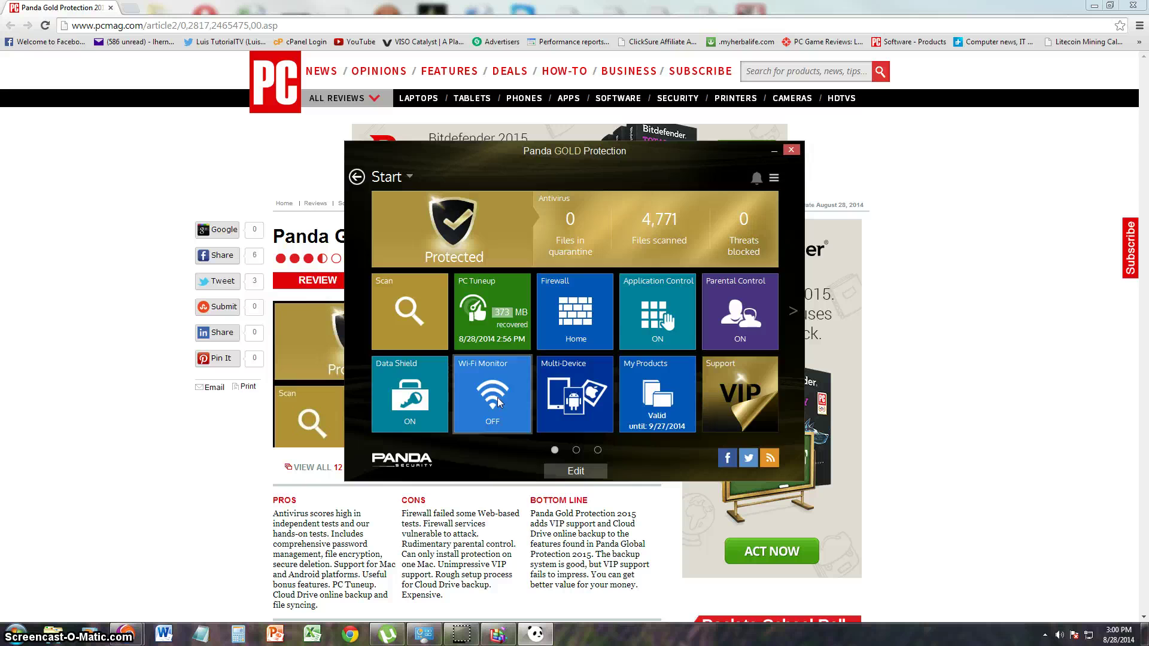
Step: Turn Wi-Fi Monitor on, go back to the dashboard, and open Multi-Device Protection
{"action": "left_click", "coordinate": [757, 202]}
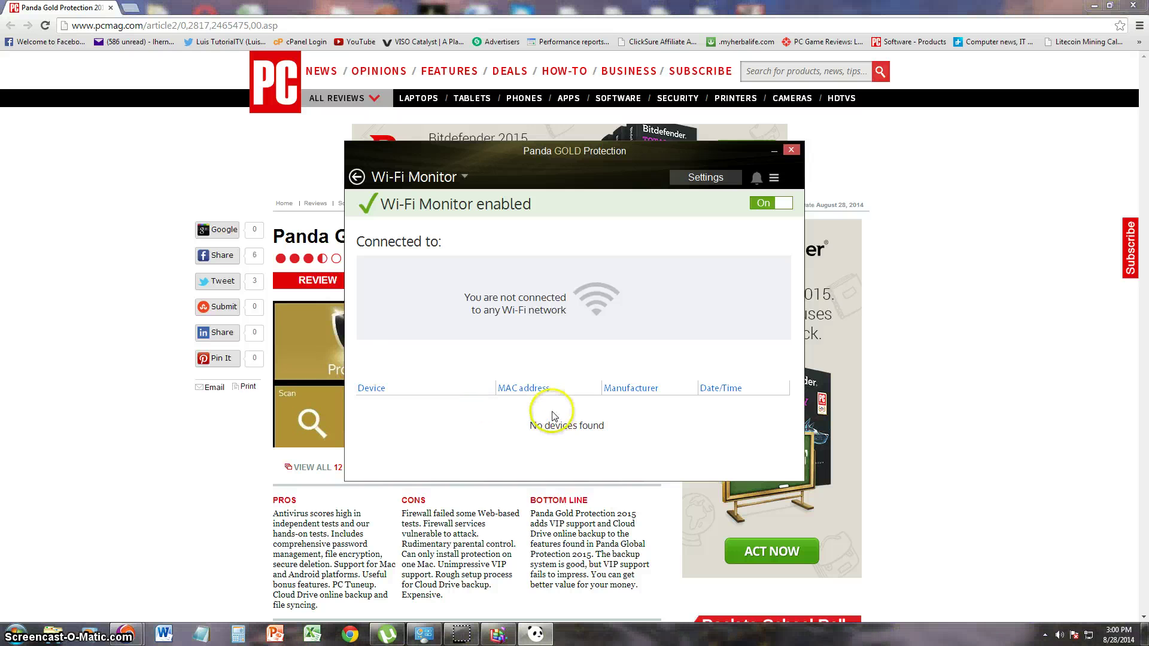
{"action": "left_click", "coordinate": [358, 178]}
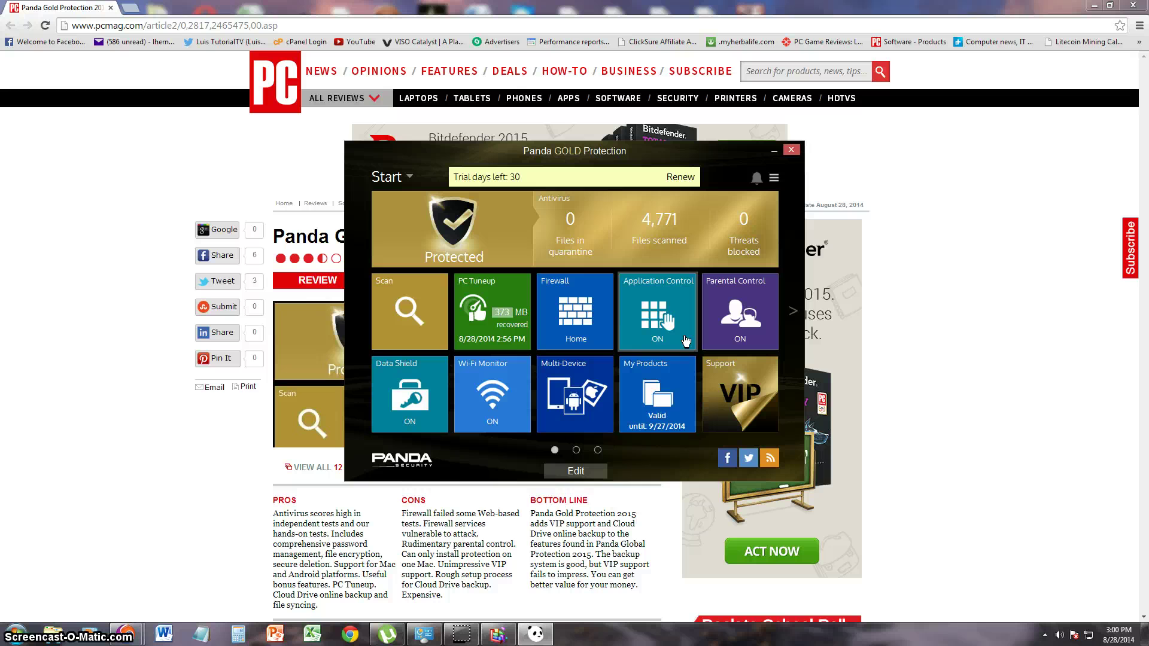
{"action": "left_click", "coordinate": [569, 392]}
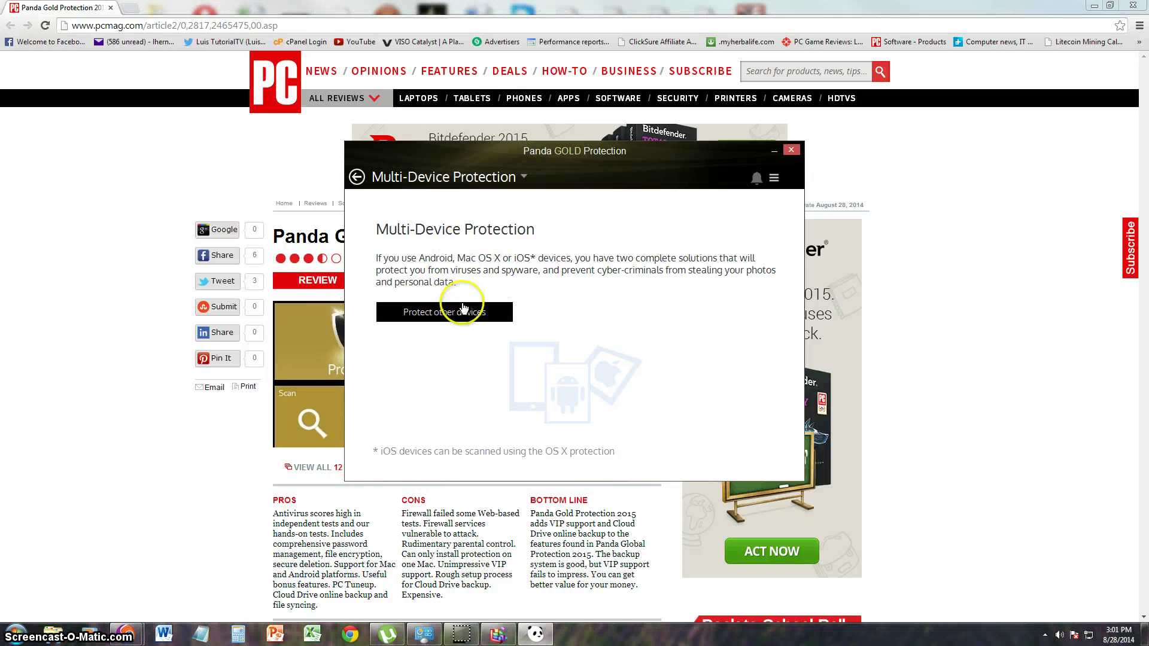
Step: Leave the Multi-Device Protection page and return to the Start dashboard
{"action": "left_click", "coordinate": [357, 177]}
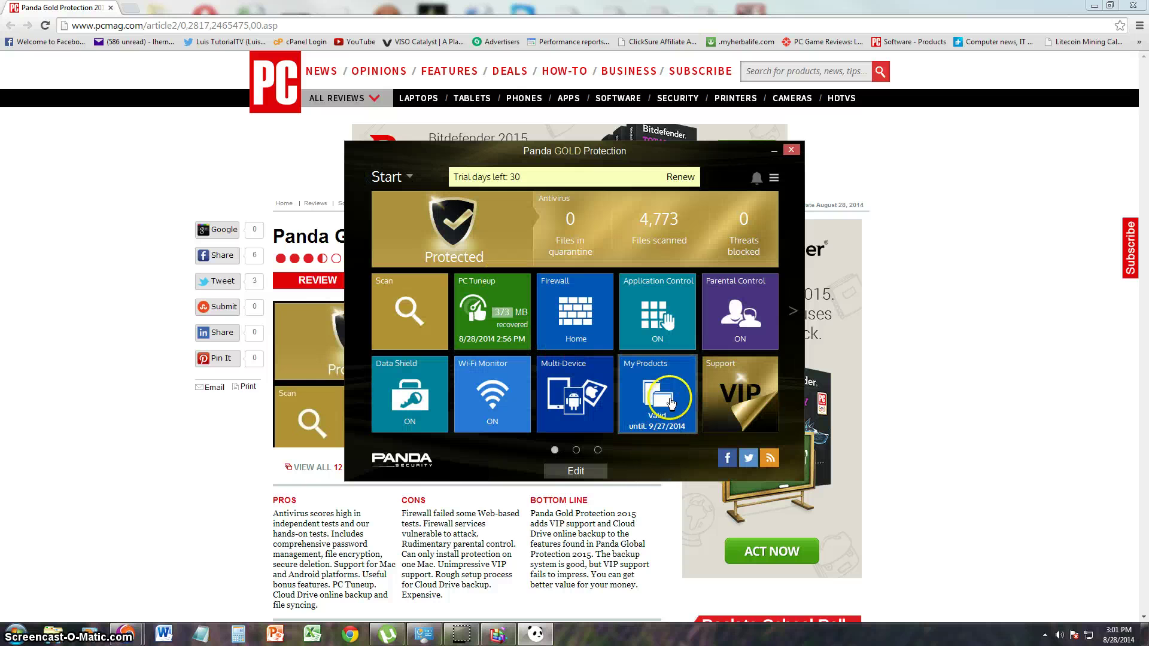
{"action": "left_click", "coordinate": [578, 451]}
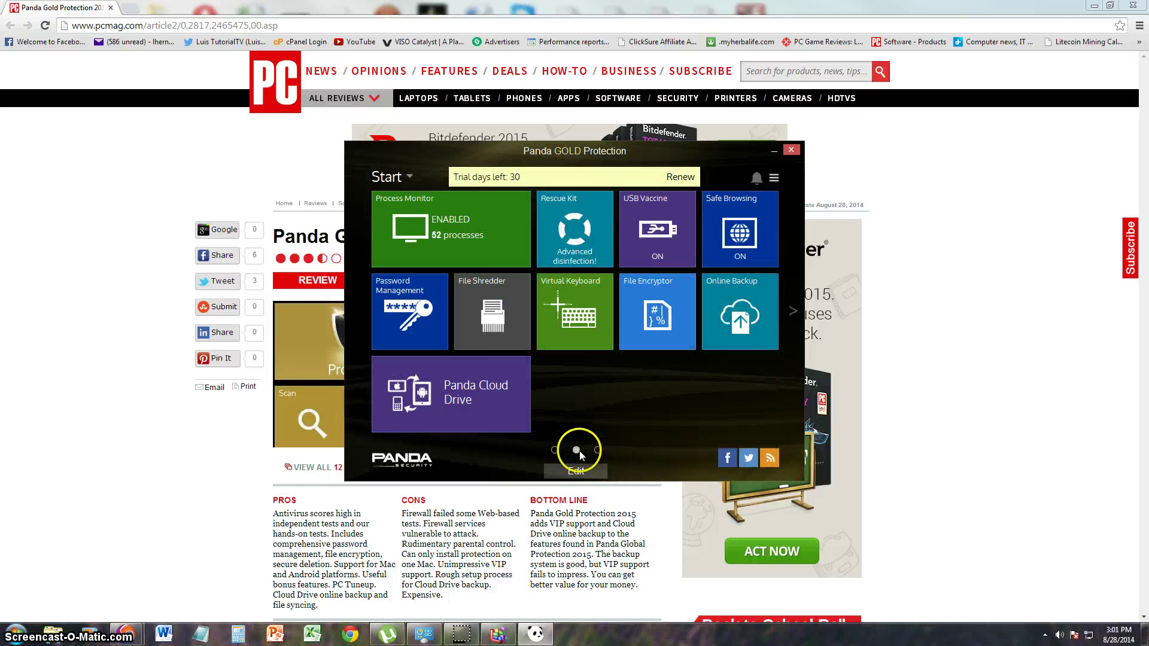
{"action": "left_click", "coordinate": [435, 233]}
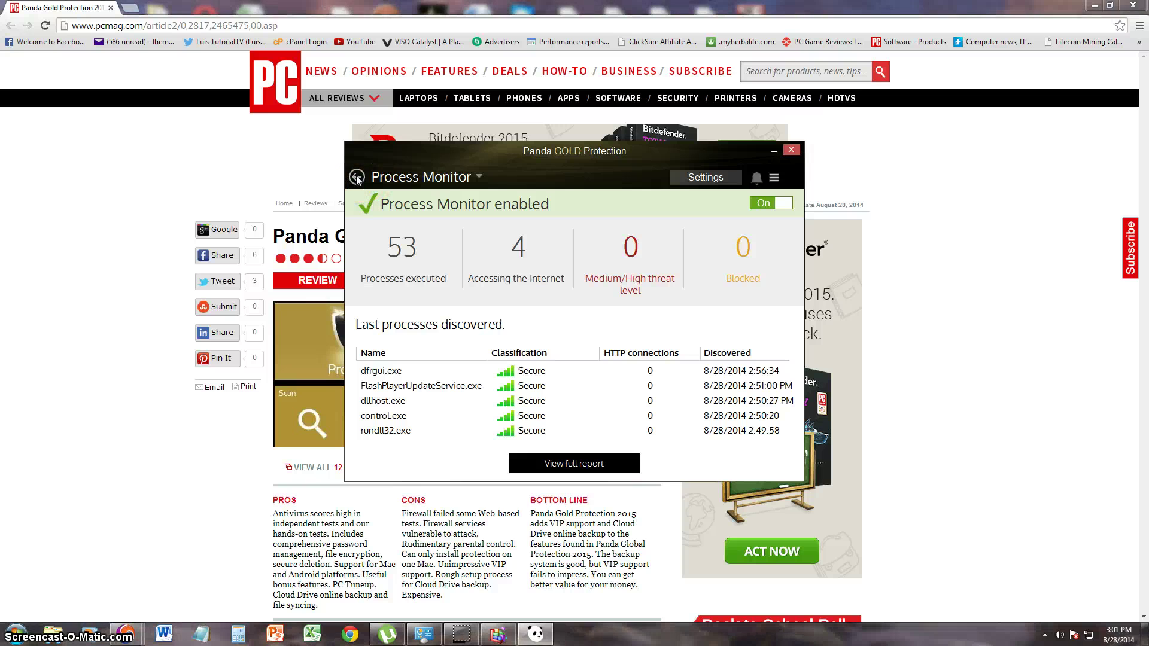
{"action": "left_click", "coordinate": [357, 177]}
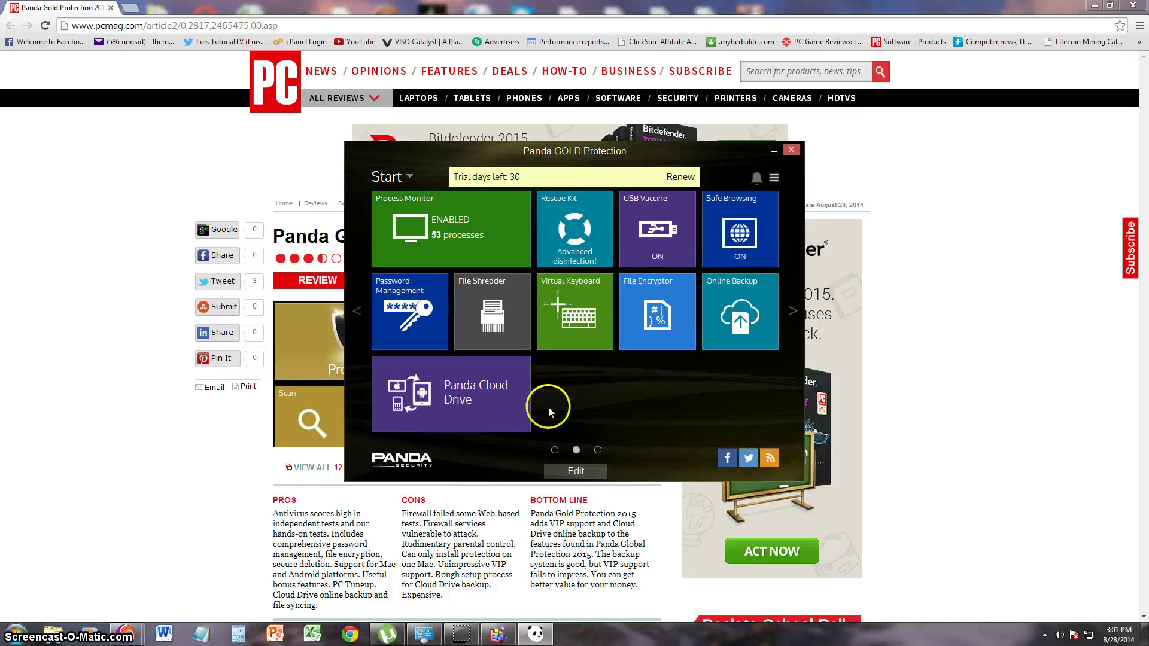
Step: Run Detect advanced viruses from the Rescue Kit, then go back to the second tools page
{"action": "left_click", "coordinate": [588, 237]}
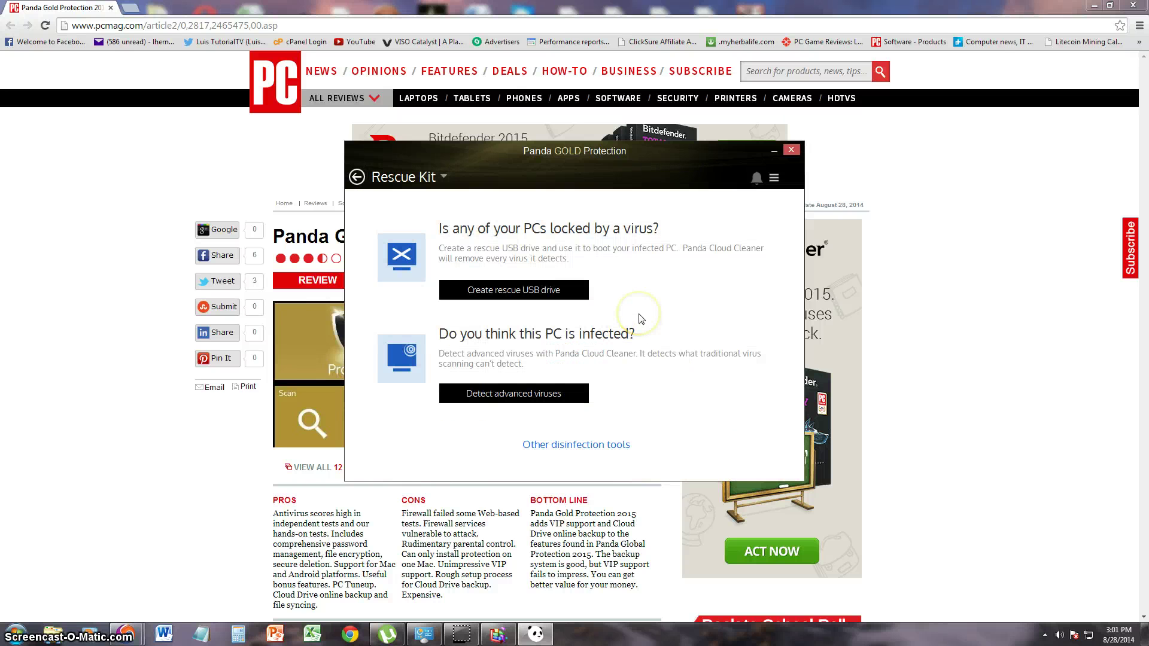
{"action": "left_click", "coordinate": [473, 291]}
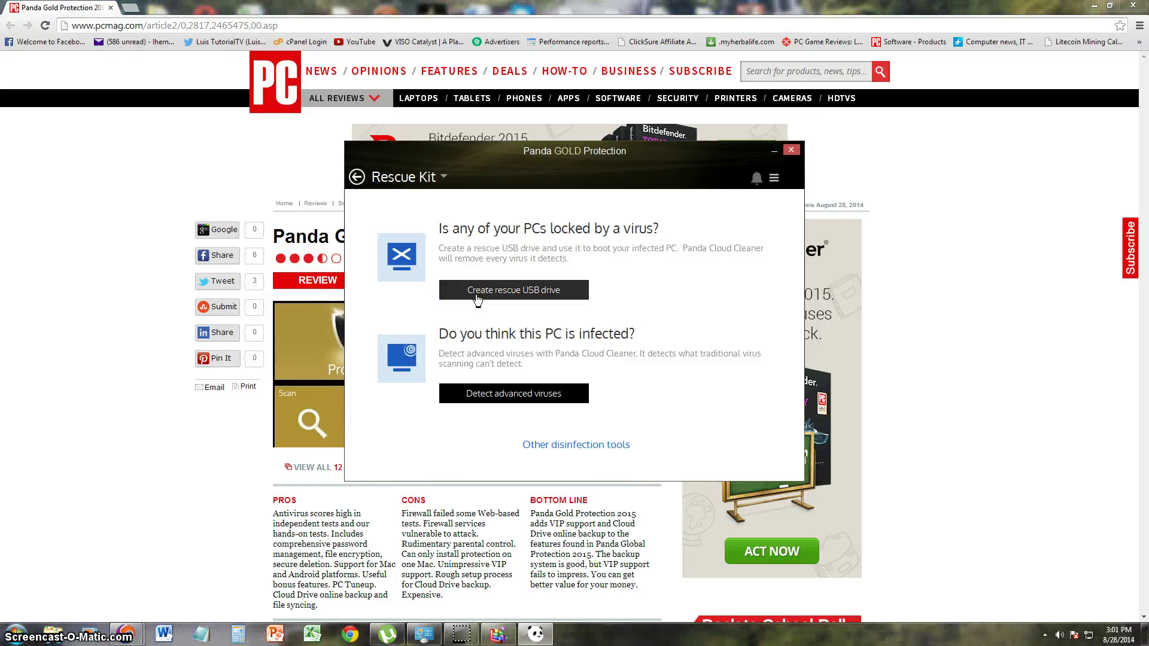
{"action": "left_click", "coordinate": [522, 397]}
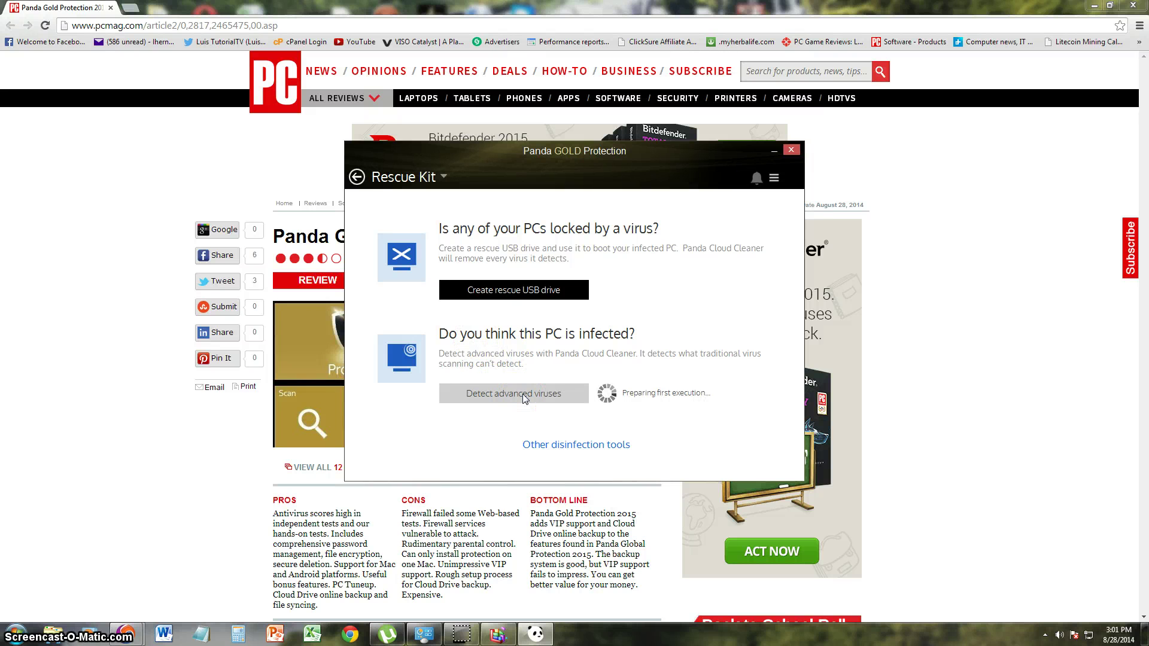
{"action": "left_click", "coordinate": [546, 444]}
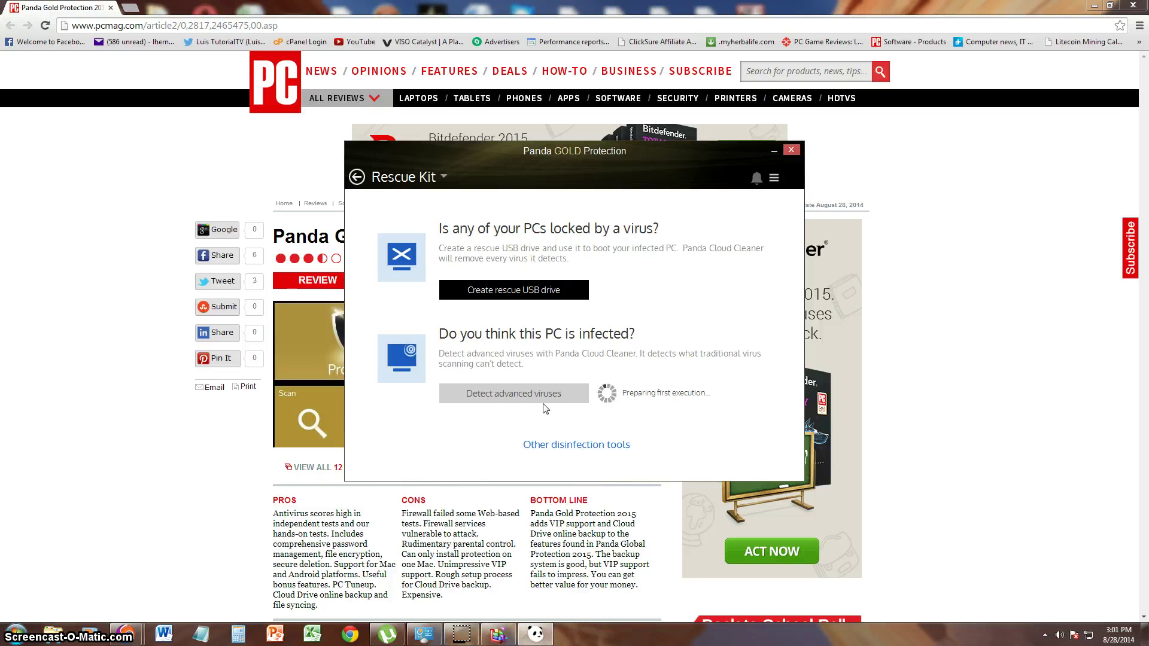
{"action": "left_click", "coordinate": [522, 393]}
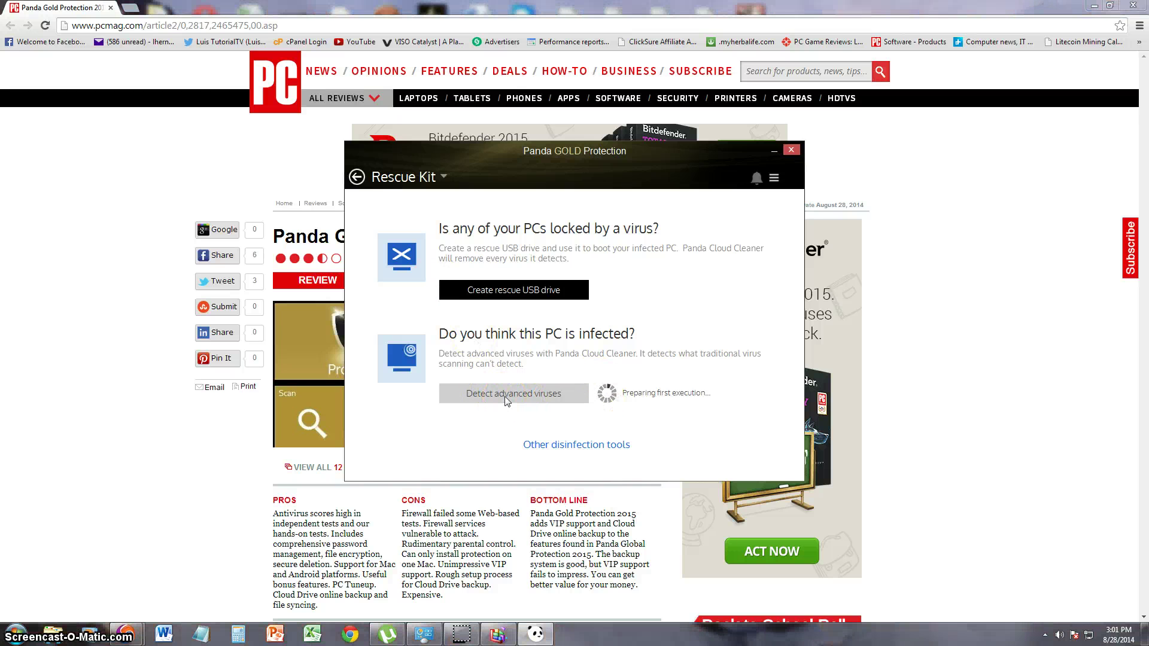
{"action": "left_click", "coordinate": [357, 176]}
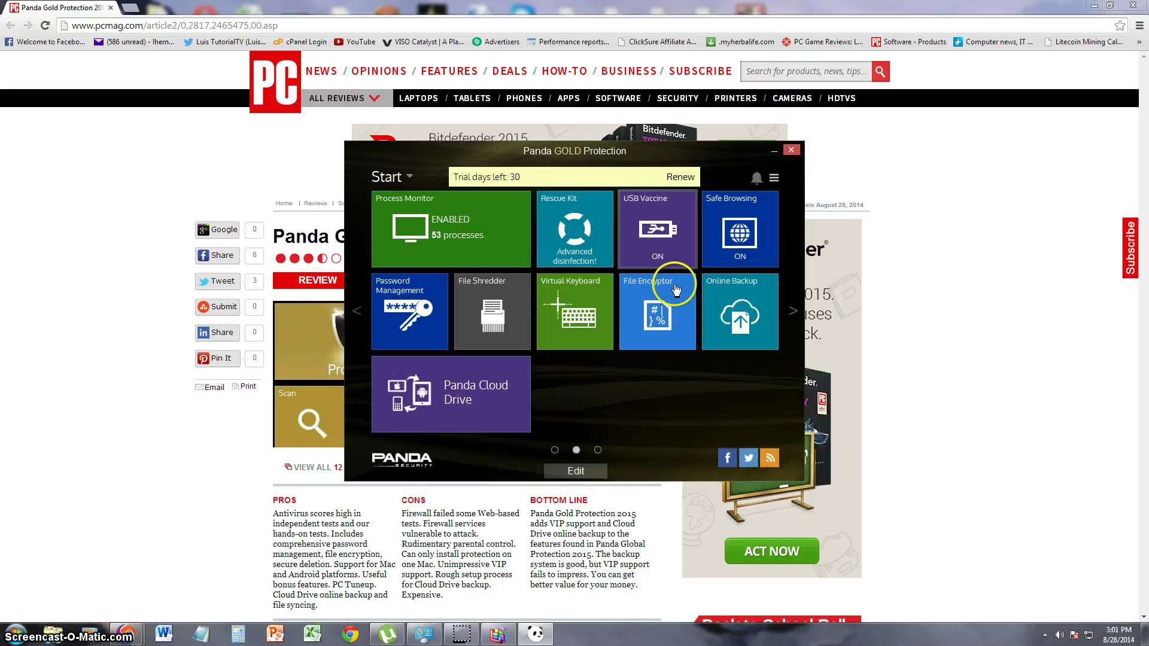
{"action": "left_click", "coordinate": [668, 240]}
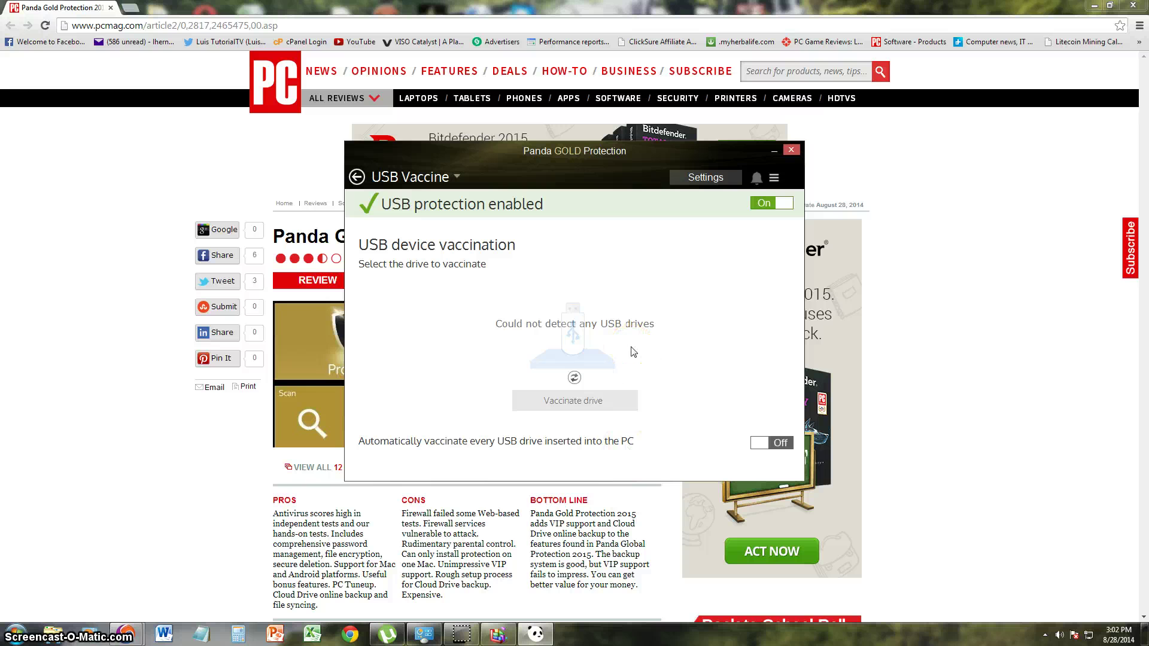
{"action": "left_click", "coordinate": [357, 177]}
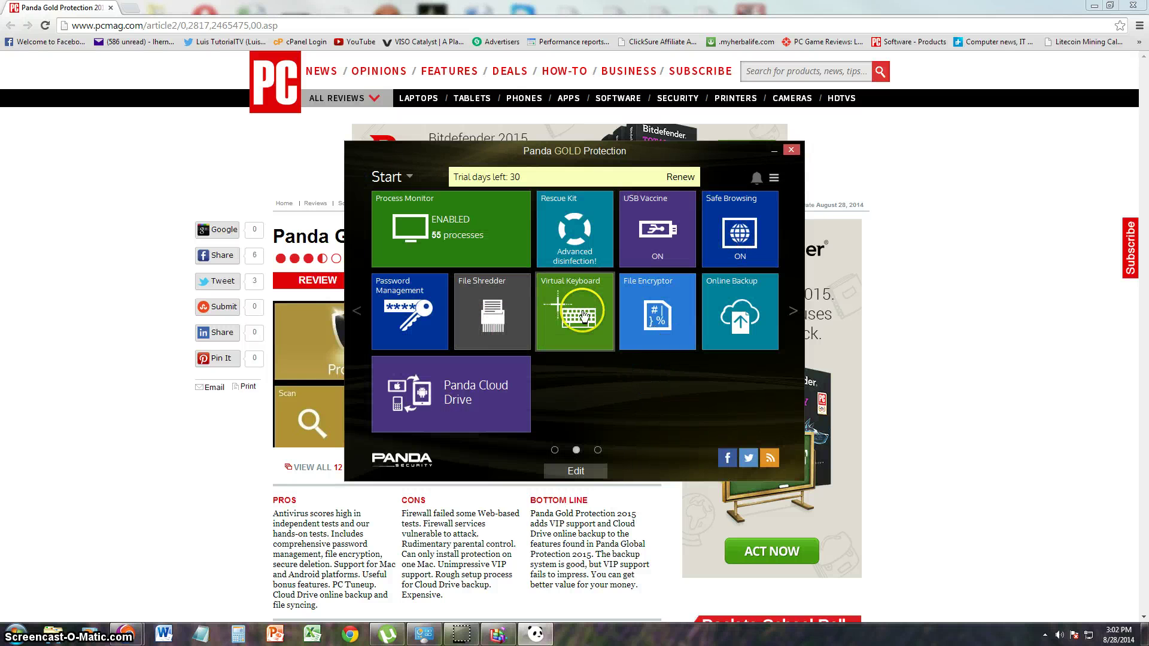
{"action": "left_click", "coordinate": [753, 224]}
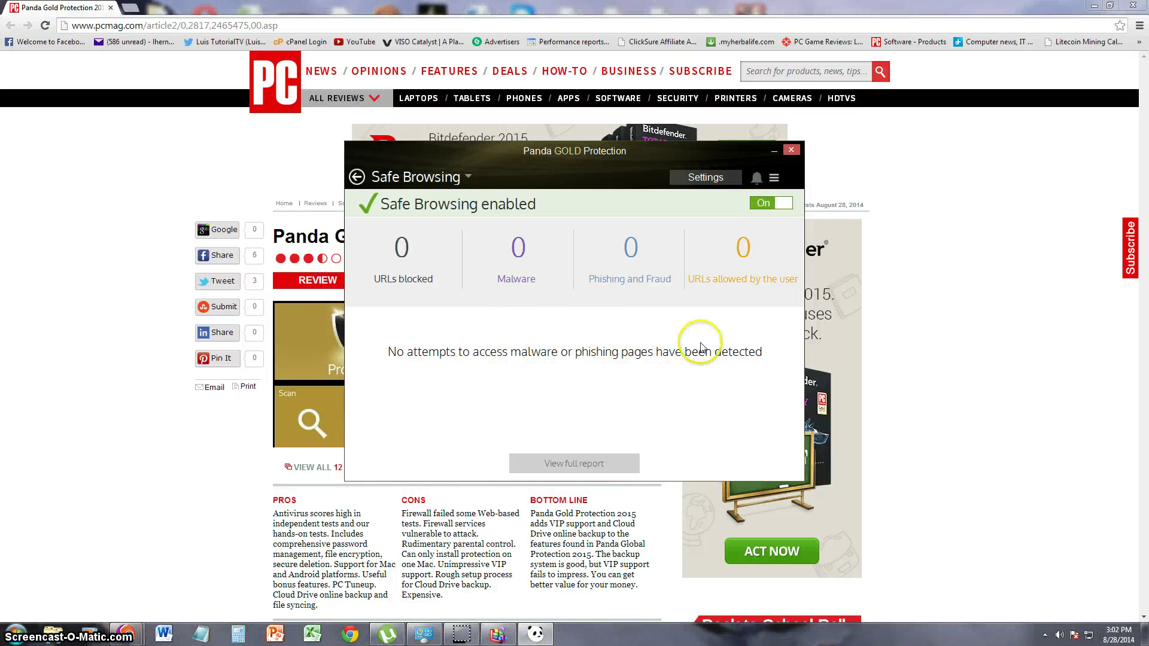
{"action": "left_click", "coordinate": [356, 177]}
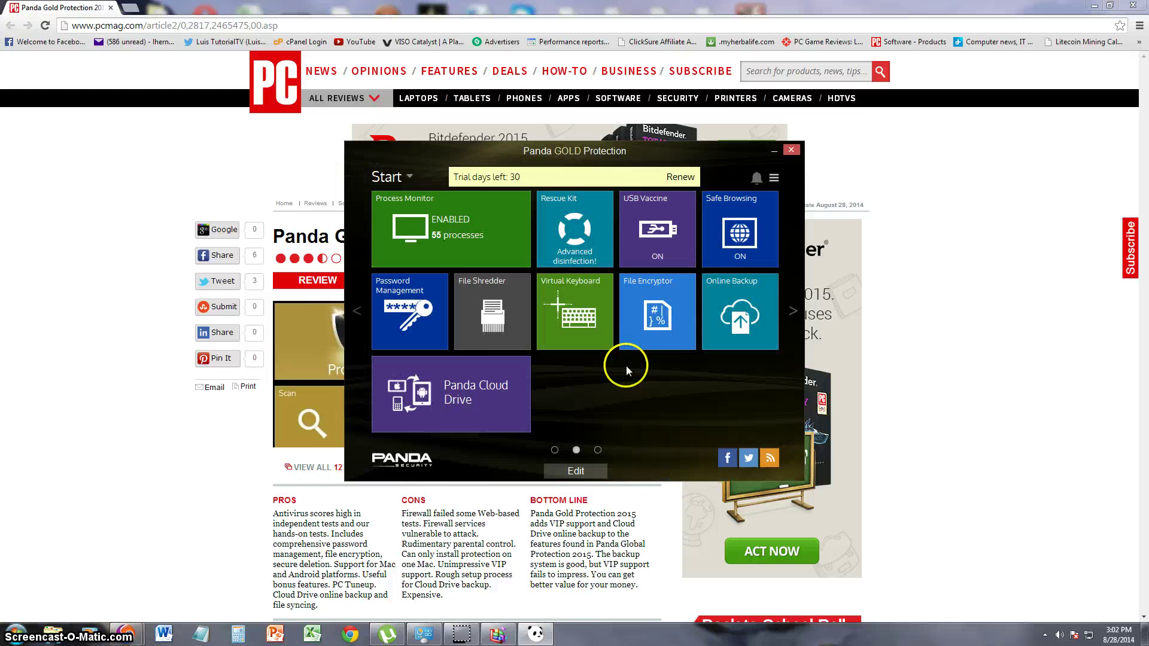
Step: Open Password Management and launch Password Depot's master-password login
{"action": "left_click", "coordinate": [422, 316]}
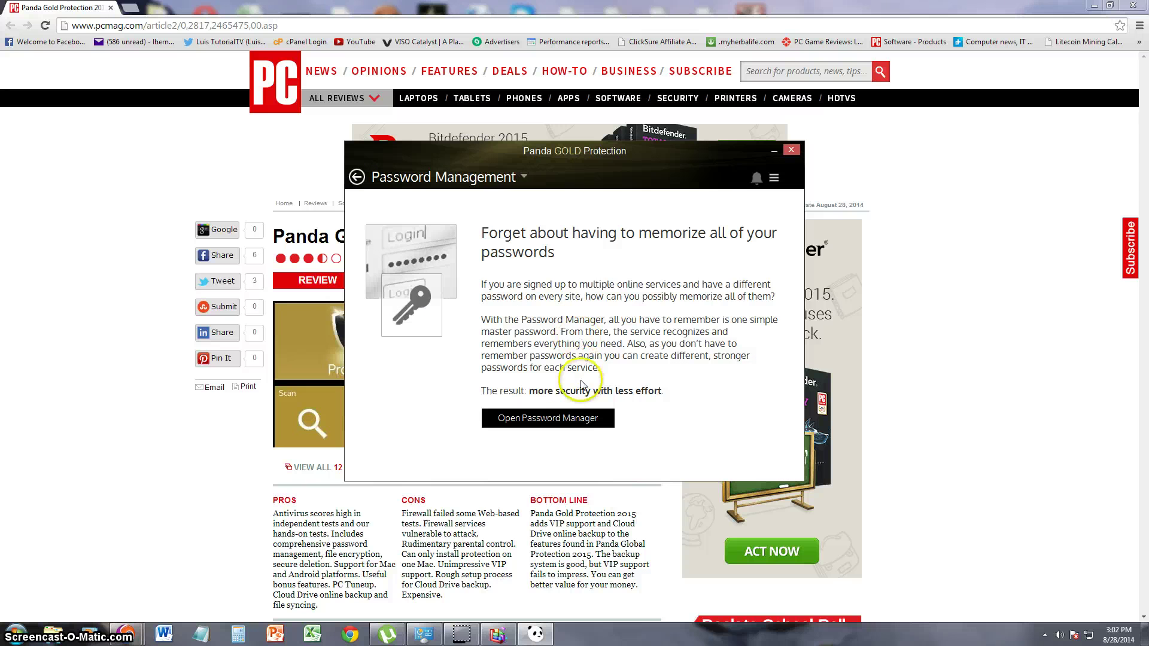
{"action": "left_click", "coordinate": [556, 419]}
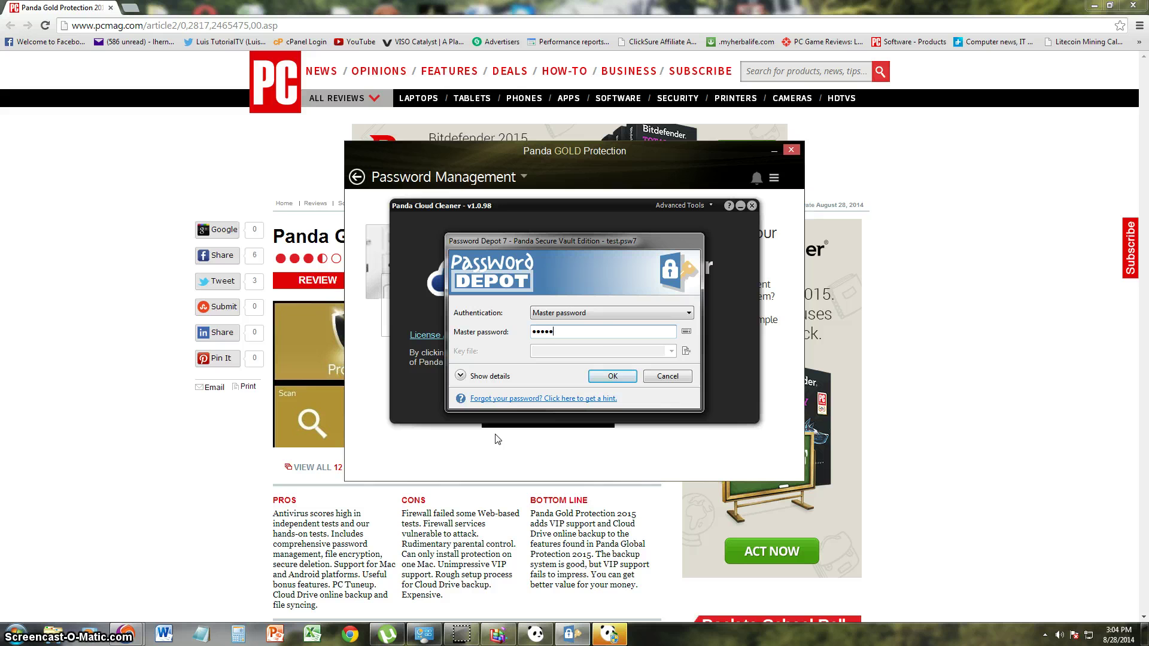
Step: Enter and submit the master password, then dismiss the incorrect-password warning
{"action": "left_click", "coordinate": [587, 336]}
{"action": "type", "text": "••"}
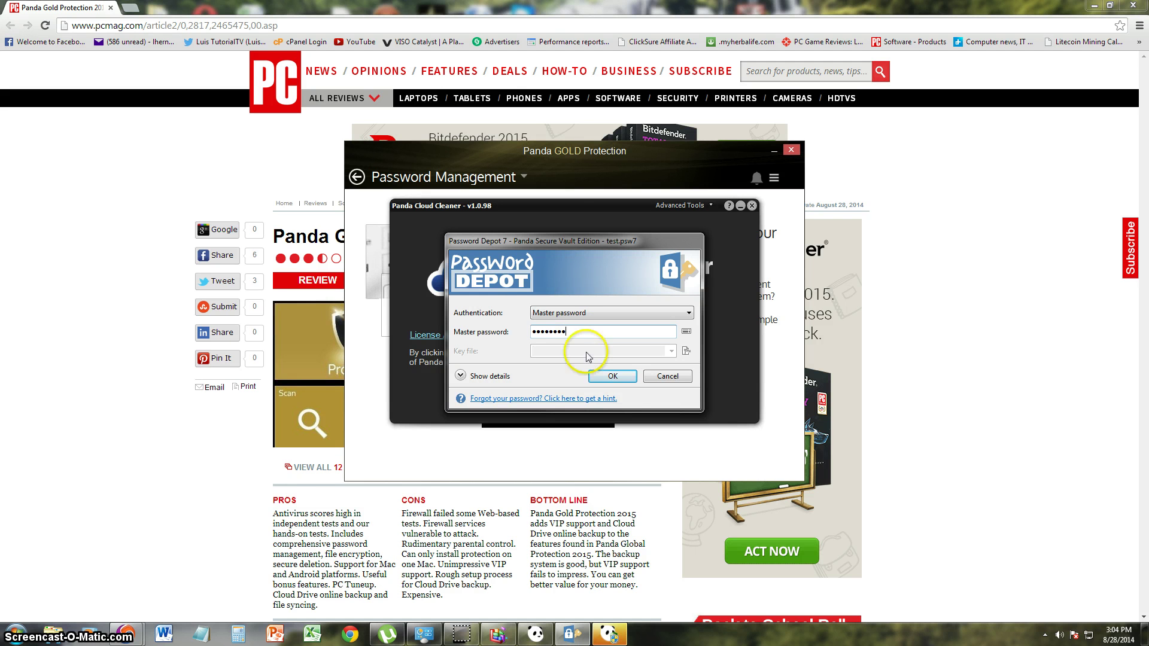
{"action": "left_click", "coordinate": [611, 378]}
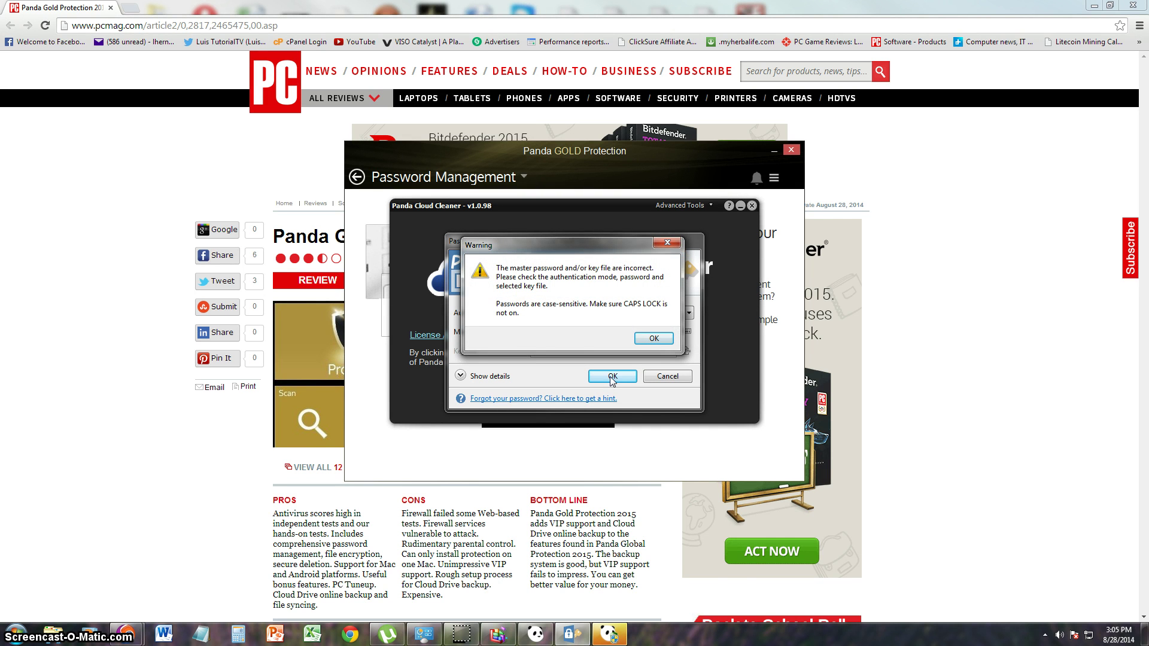
{"action": "left_click", "coordinate": [653, 339]}
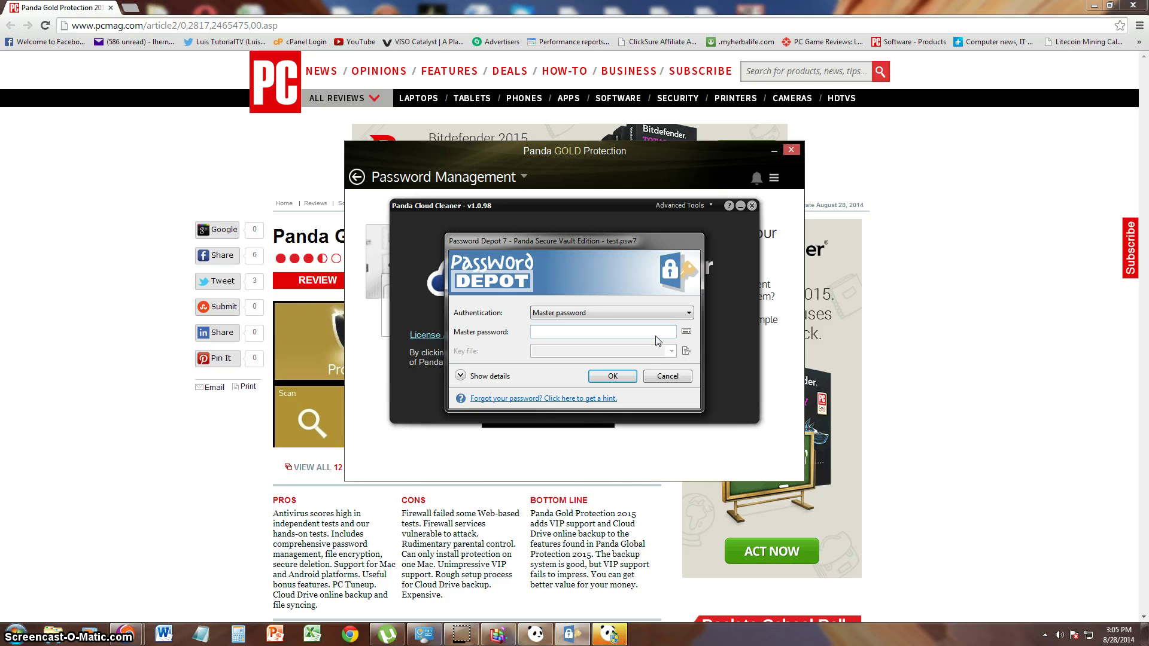
Step: Keep Master password as the authentication method and drag the login window down
{"action": "key", "text": "alt+Down"}
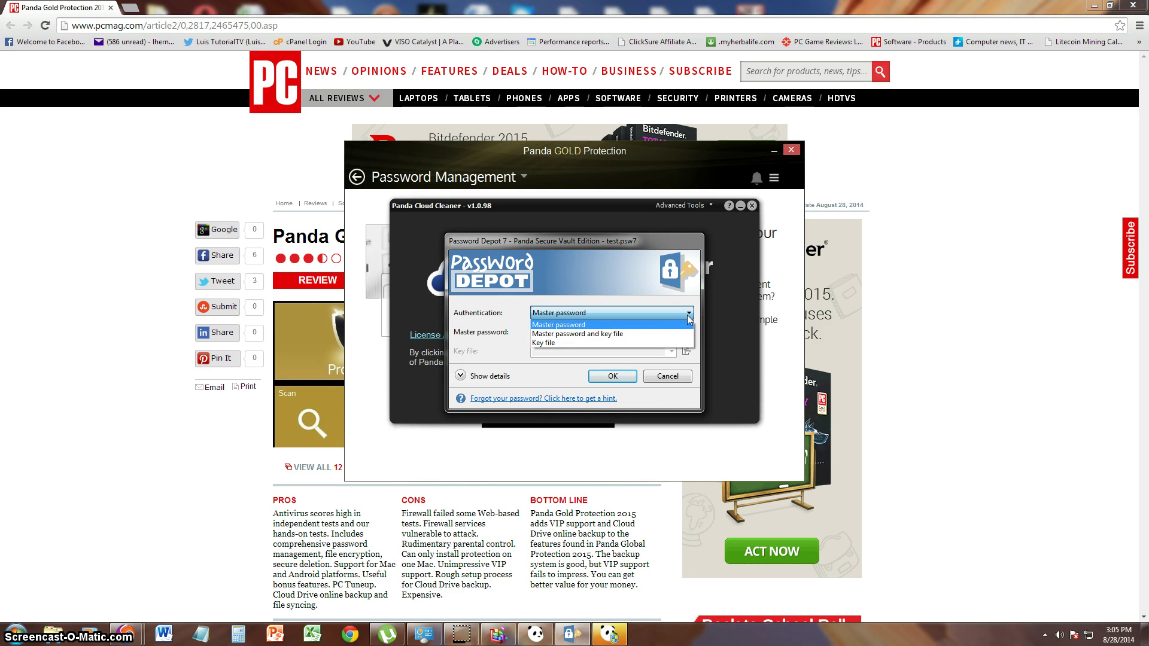
{"action": "left_click", "coordinate": [565, 327]}
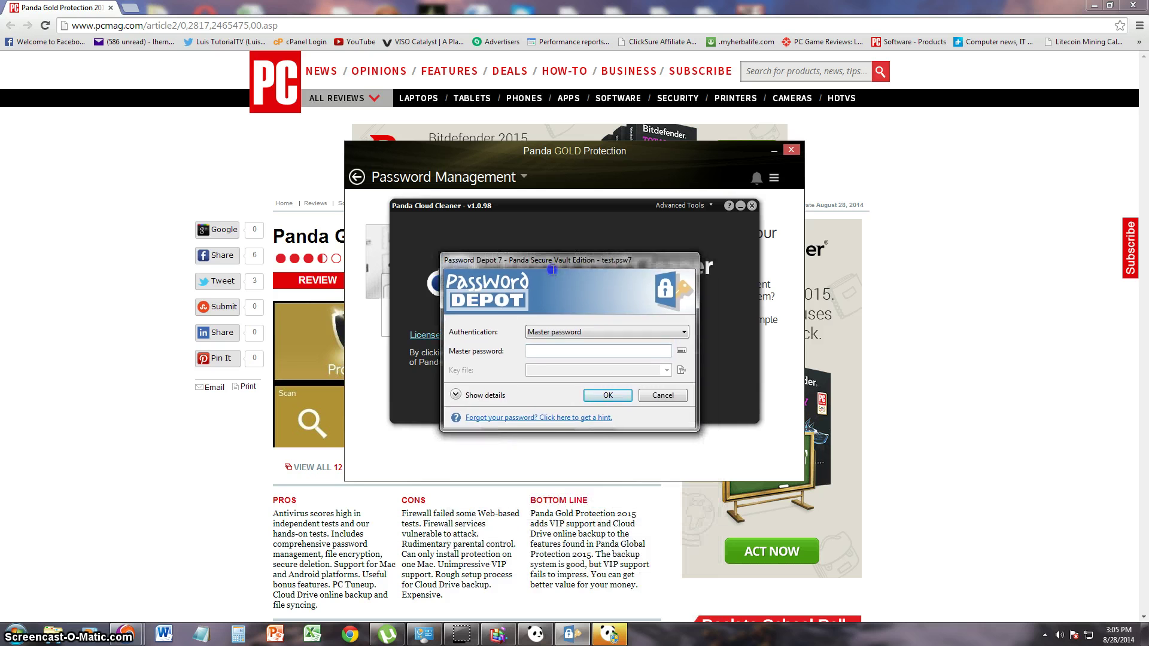
{"action": "left_click_drag", "start_coordinate": [541, 259], "coordinate": [523, 429]}
Step: Accept the Cloud Cleaner license to start the scan, and move the vault login back up
{"action": "left_click", "coordinate": [529, 416]}
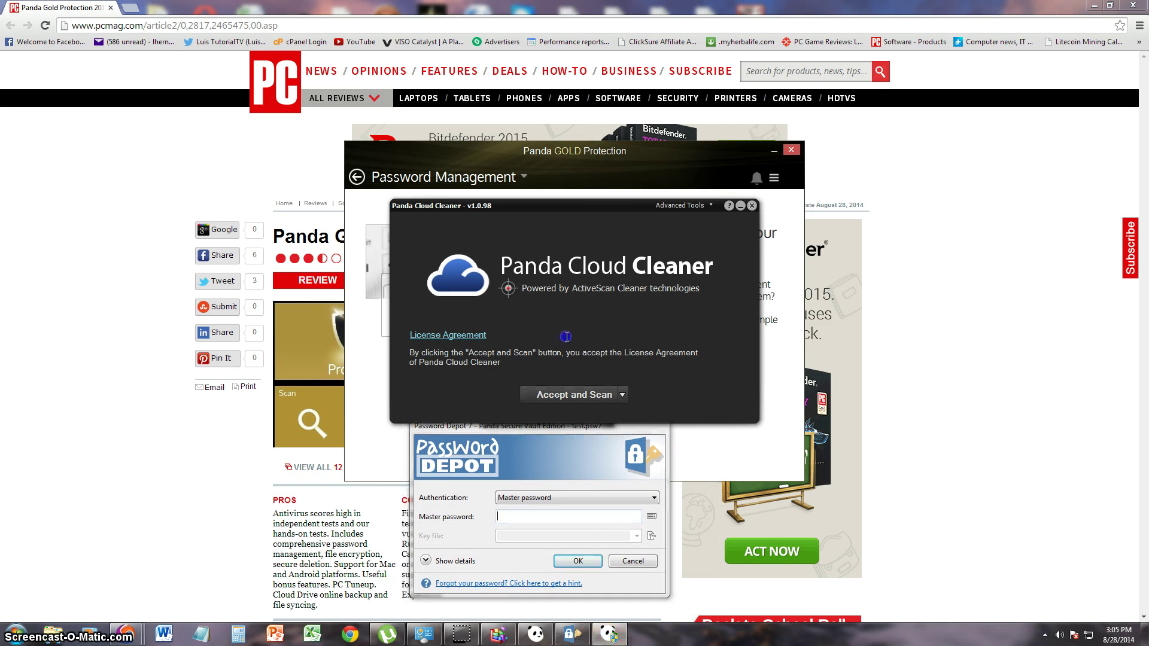
{"action": "left_click", "coordinate": [571, 395]}
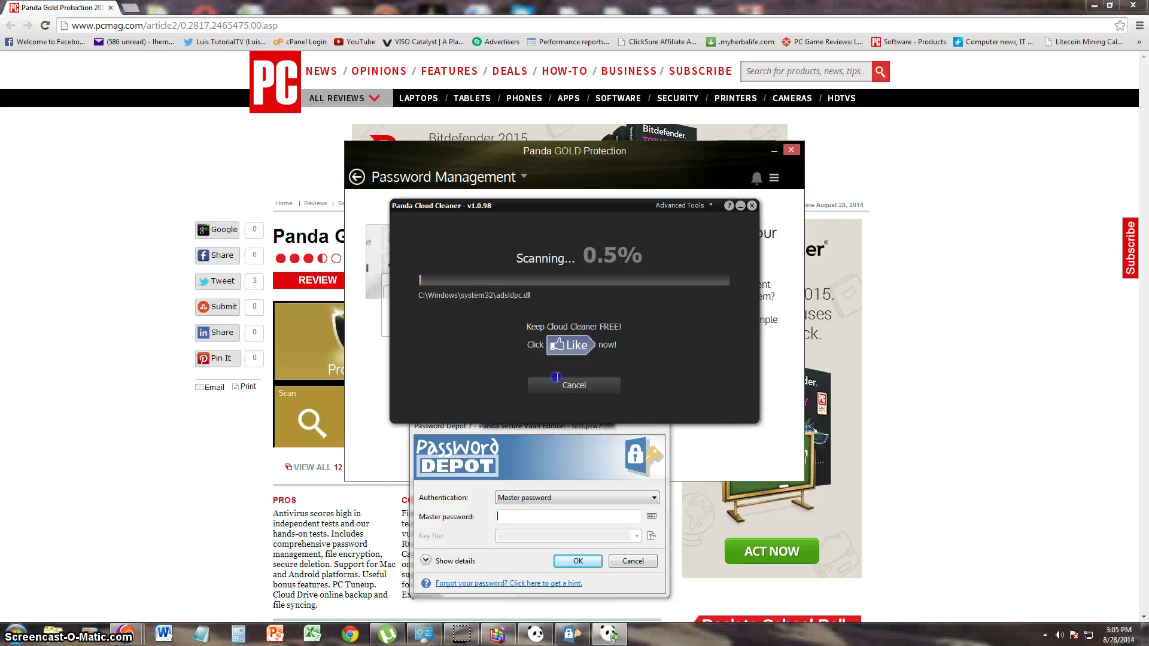
{"action": "left_click_drag", "start_coordinate": [544, 441], "coordinate": [585, 263]}
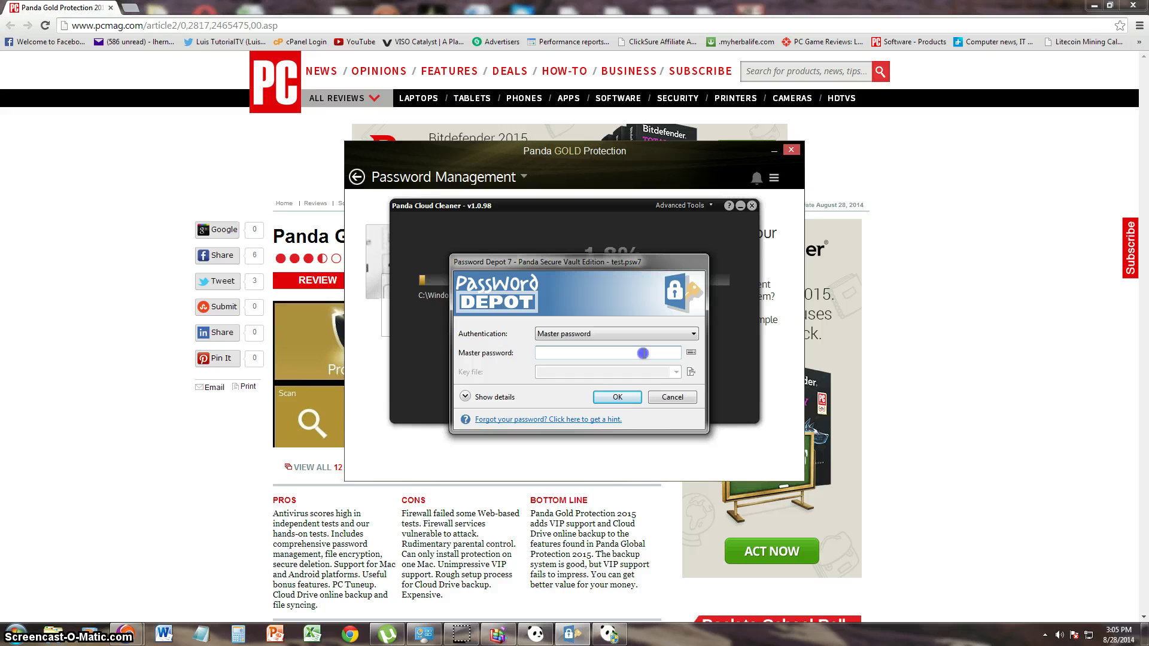
Step: Retype and submit the master password, then dismiss the incorrect-password warning
{"action": "type", "text": "•••••"}
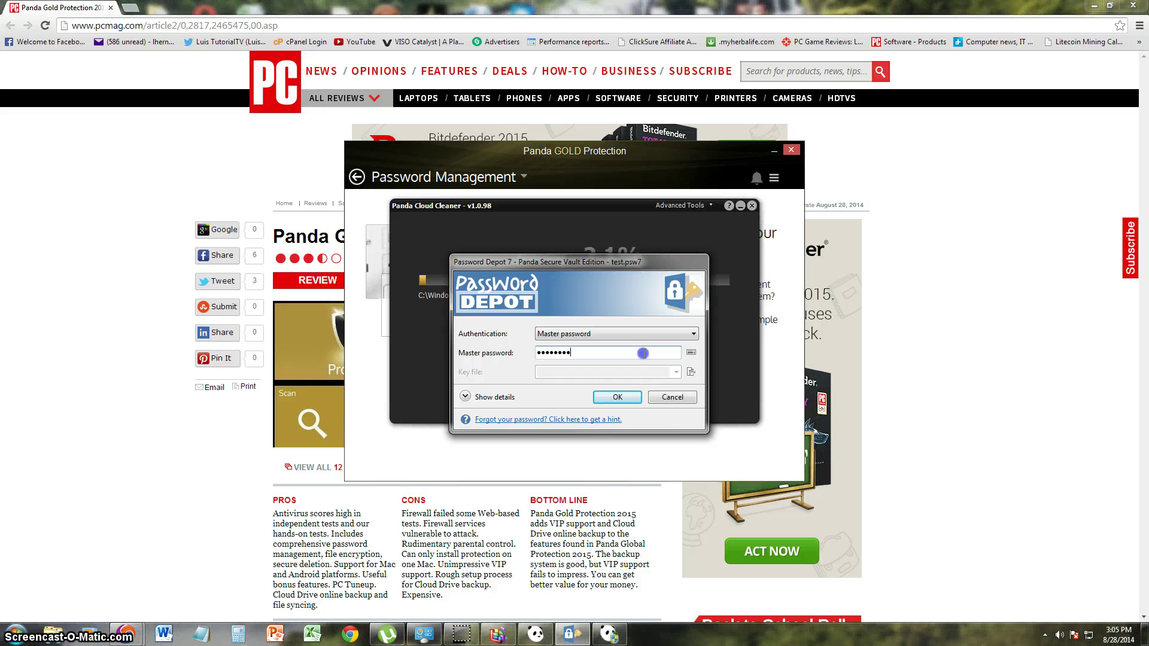
{"action": "left_click", "coordinate": [638, 400]}
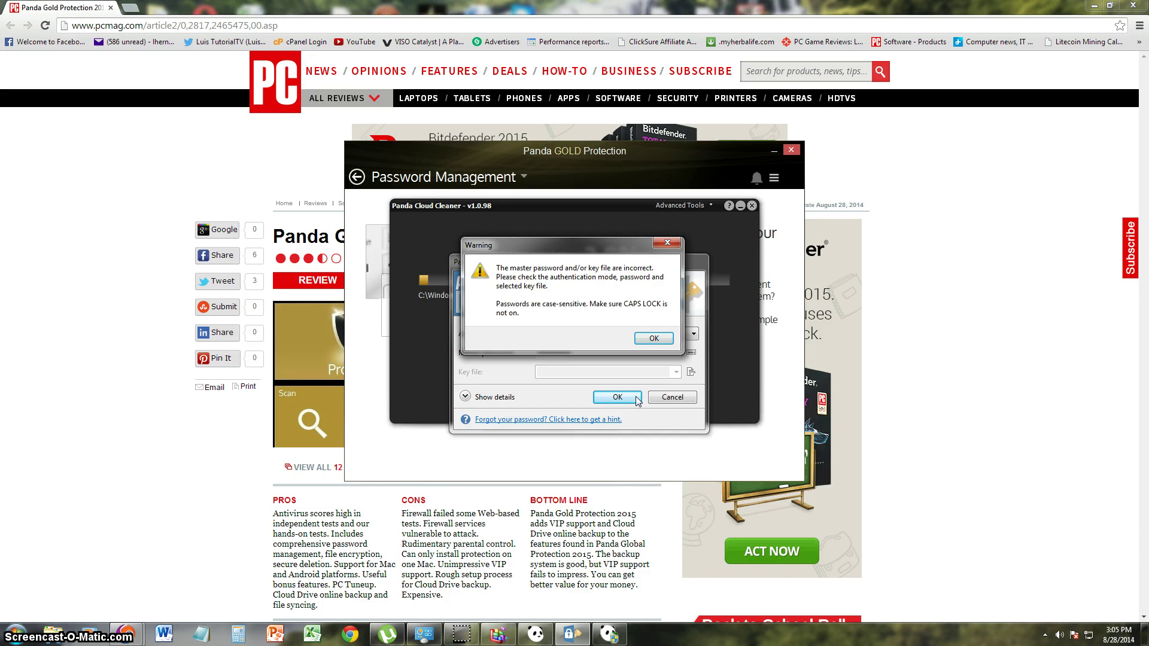
{"action": "left_click", "coordinate": [662, 339]}
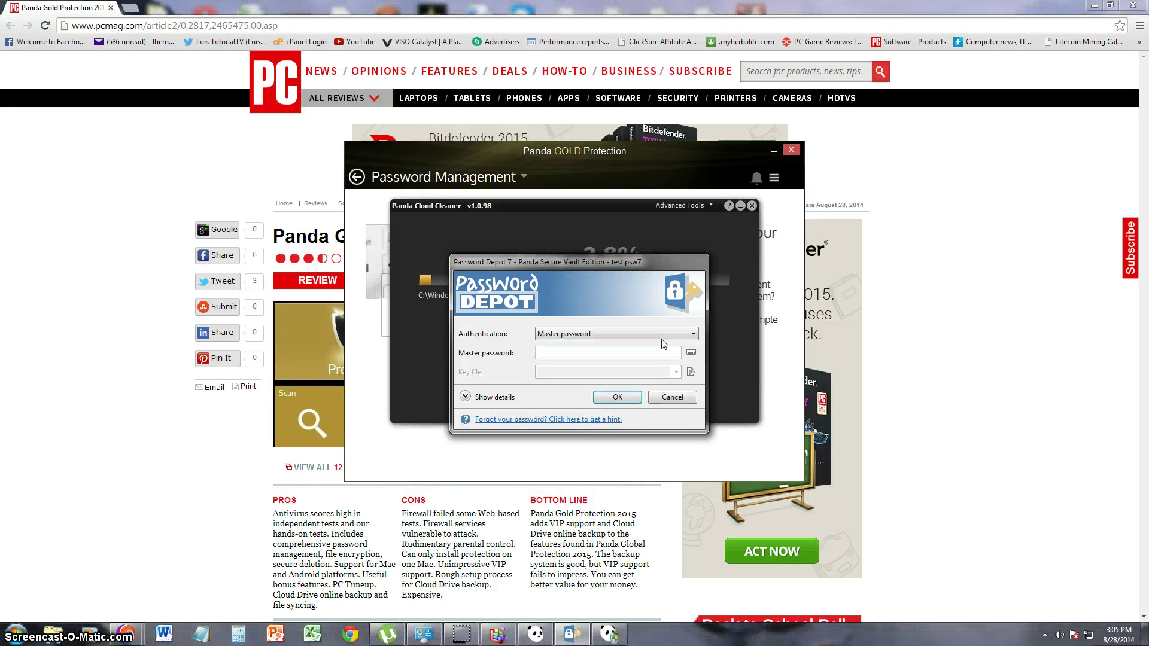
{"action": "left_click_drag", "start_coordinate": [545, 263], "coordinate": [540, 262]}
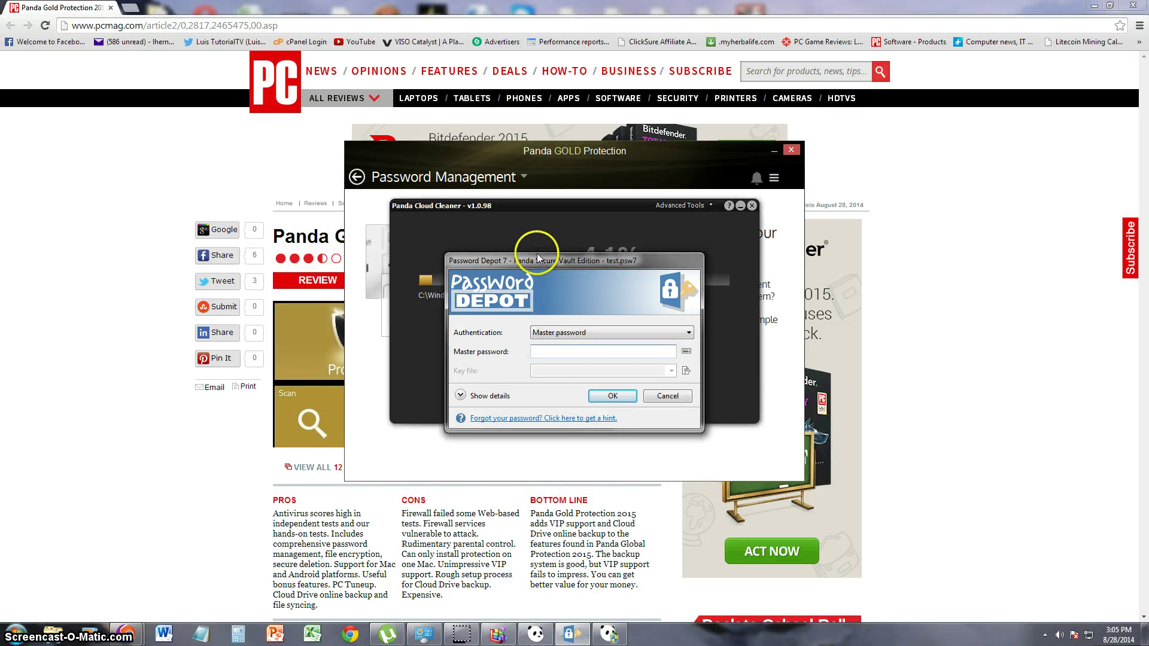
Step: Cancel the login, reposition the Password Depot window, and look over the FILE tab options
{"action": "left_click", "coordinate": [673, 396]}
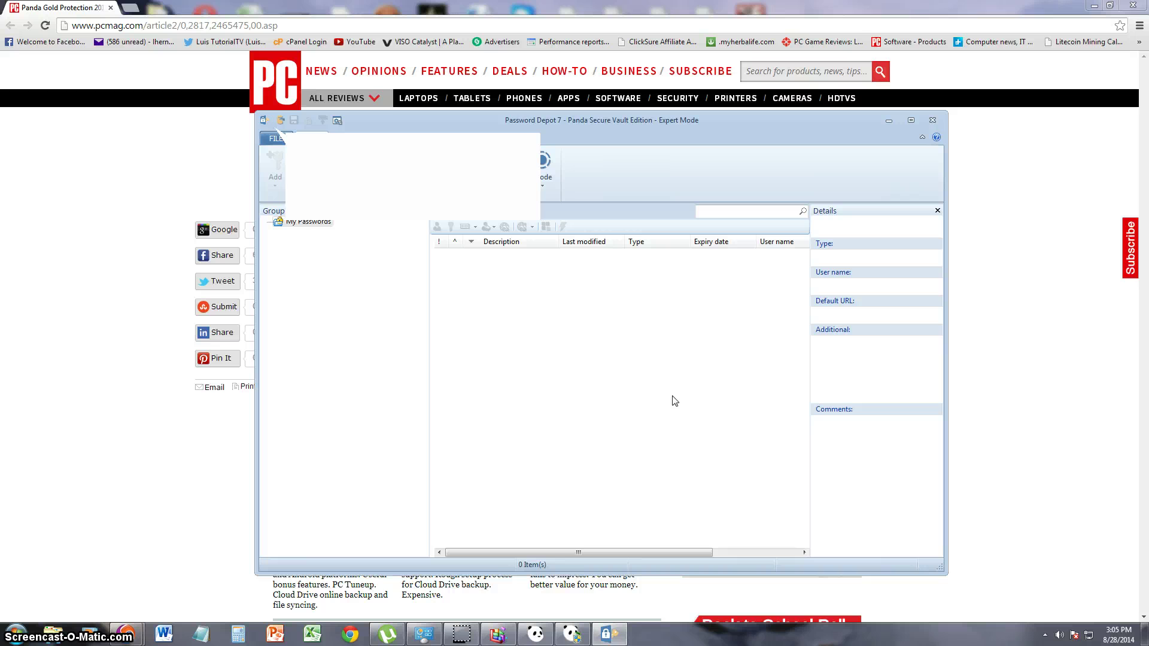
{"action": "left_click_drag", "start_coordinate": [449, 128], "coordinate": [445, 122]}
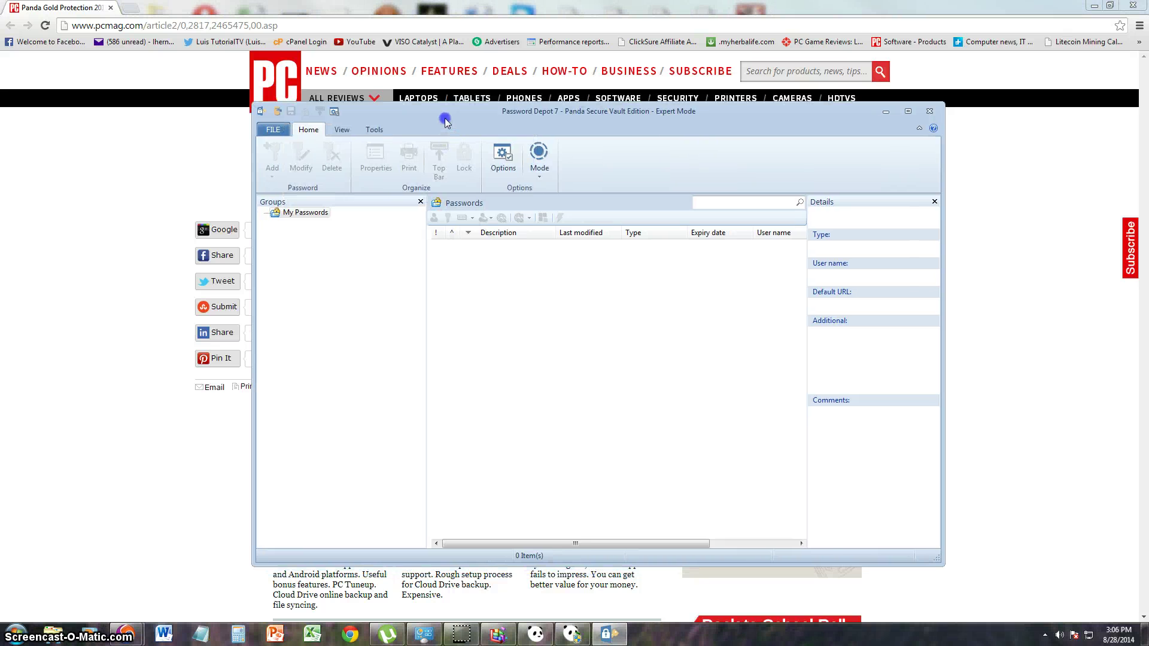
{"action": "mouse_move", "coordinate": [638, 123]}
{"action": "left_mouse_down"}
{"action": "mouse_move", "coordinate": [592, 136]}
{"action": "mouse_move", "coordinate": [646, 118]}
{"action": "mouse_move", "coordinate": [651, 105]}
{"action": "mouse_move", "coordinate": [638, 103]}
{"action": "left_mouse_up"}
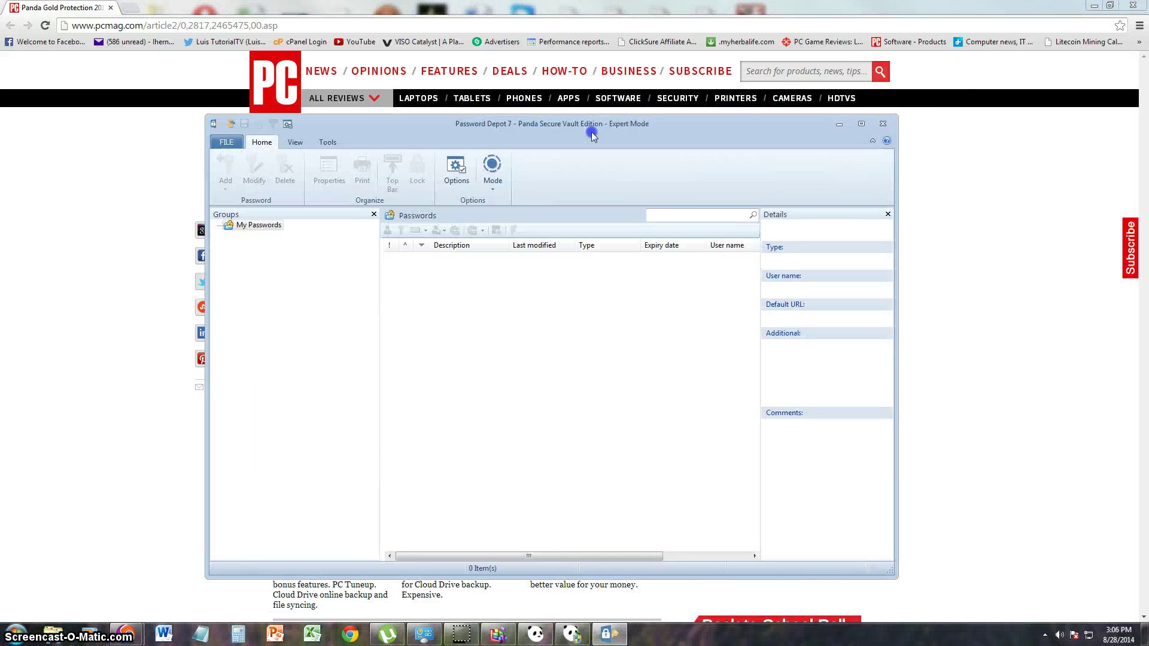
{"action": "left_click", "coordinate": [274, 110]}
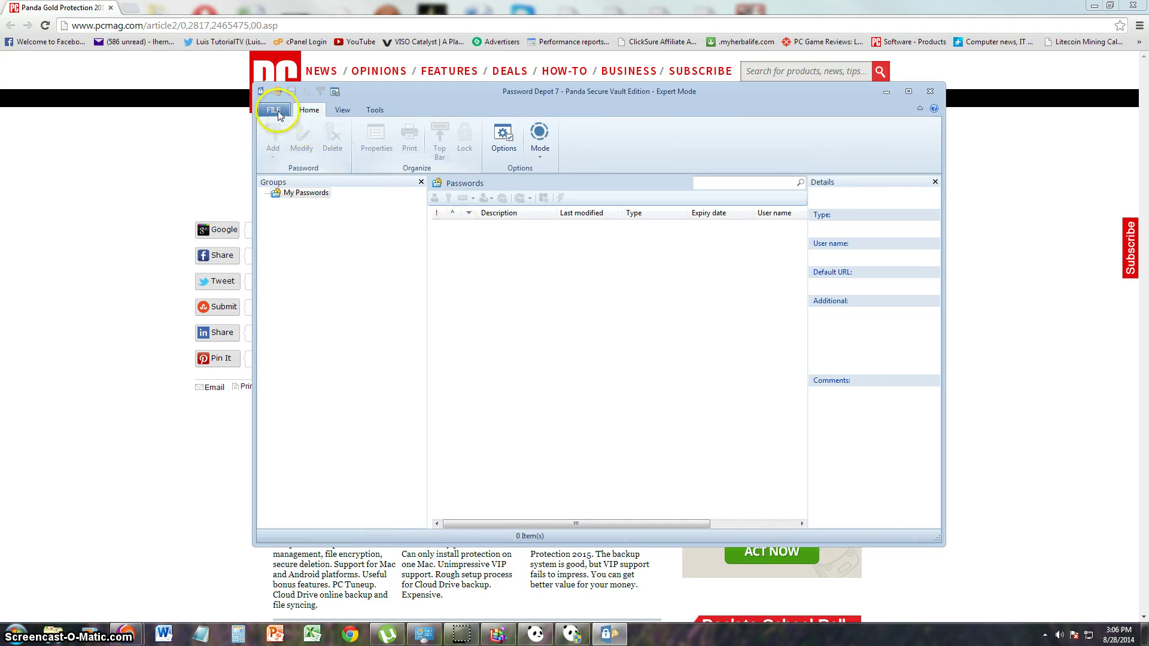
{"action": "left_click", "coordinate": [276, 109]}
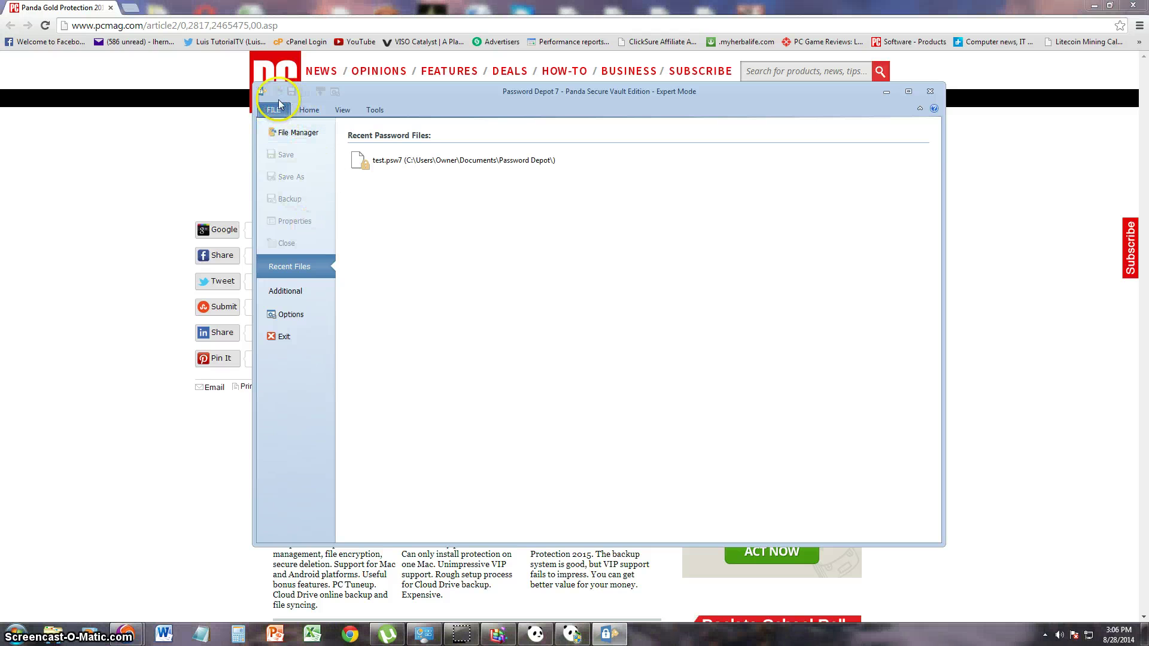
{"action": "left_click", "coordinate": [261, 92]}
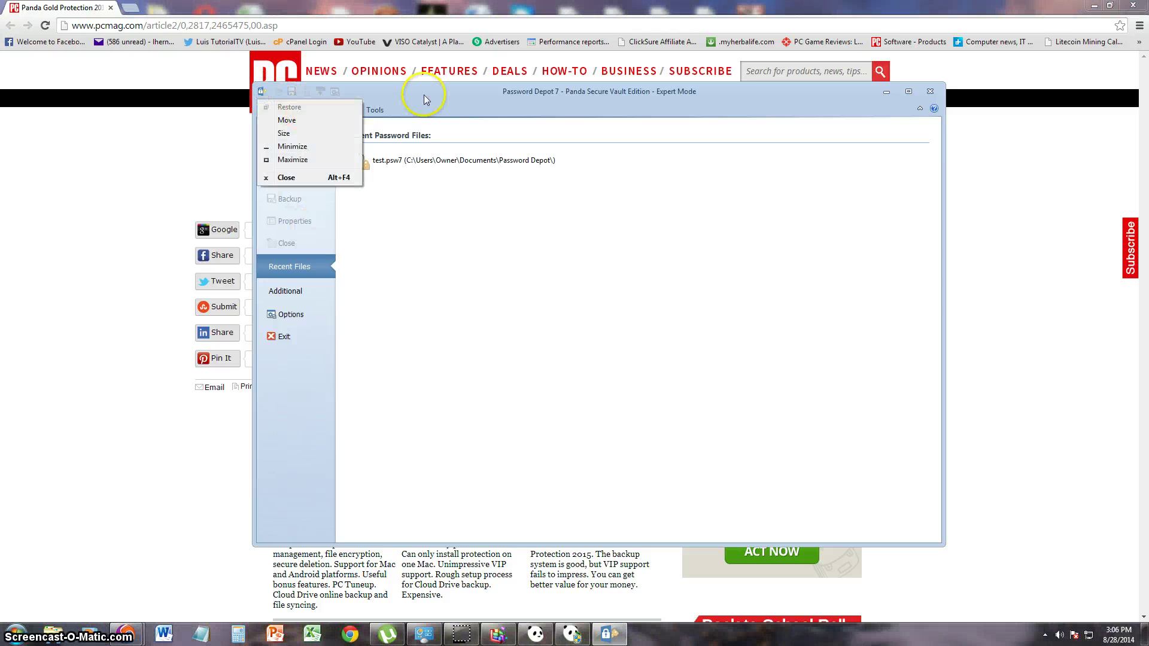
{"action": "left_click", "coordinate": [309, 110]}
Step: Check the password list's context menu and switch the Mode to Beginner Mode
{"action": "right_click", "coordinate": [510, 263]}
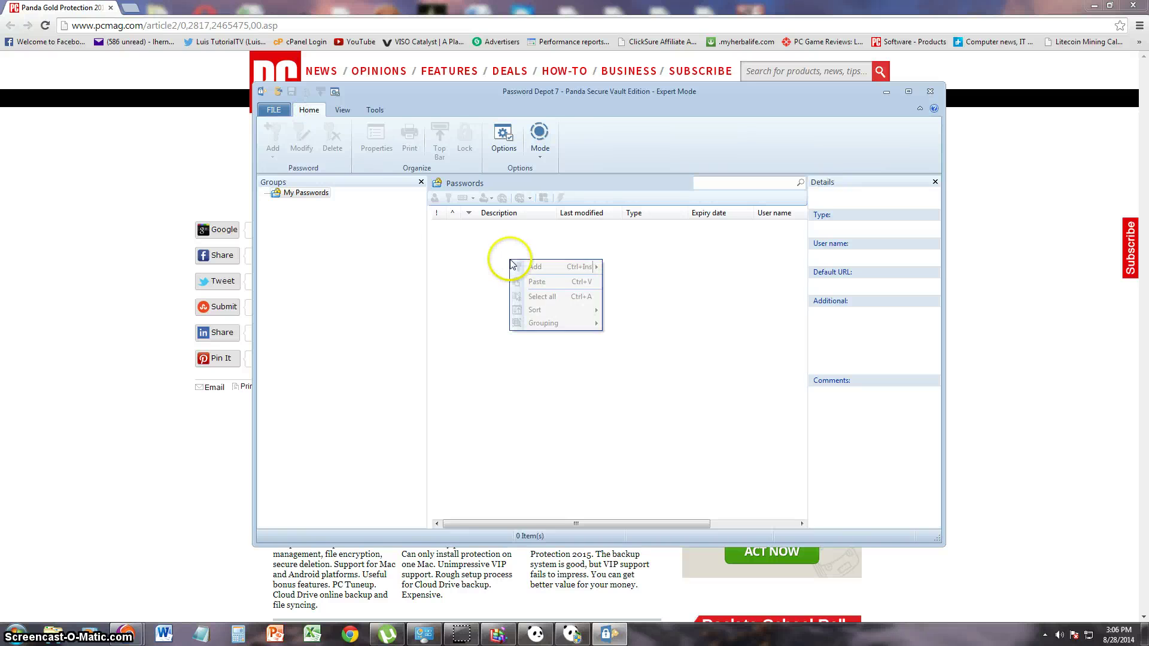
{"action": "left_click", "coordinate": [480, 257]}
{"action": "left_click", "coordinate": [539, 151]}
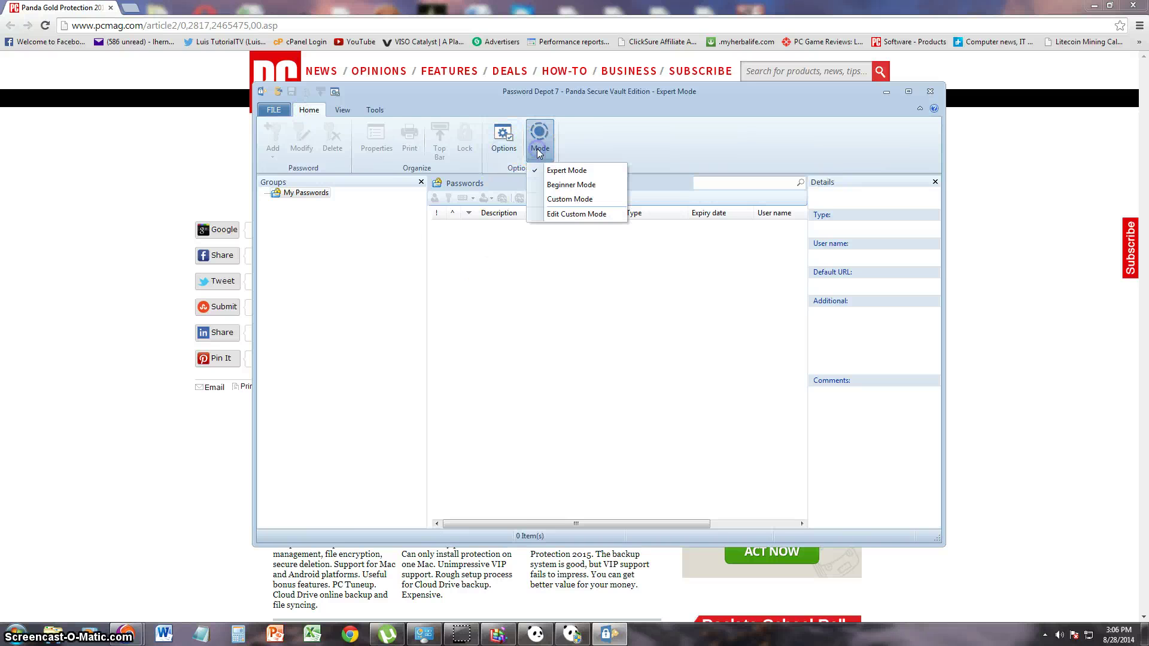
{"action": "left_click", "coordinate": [563, 188]}
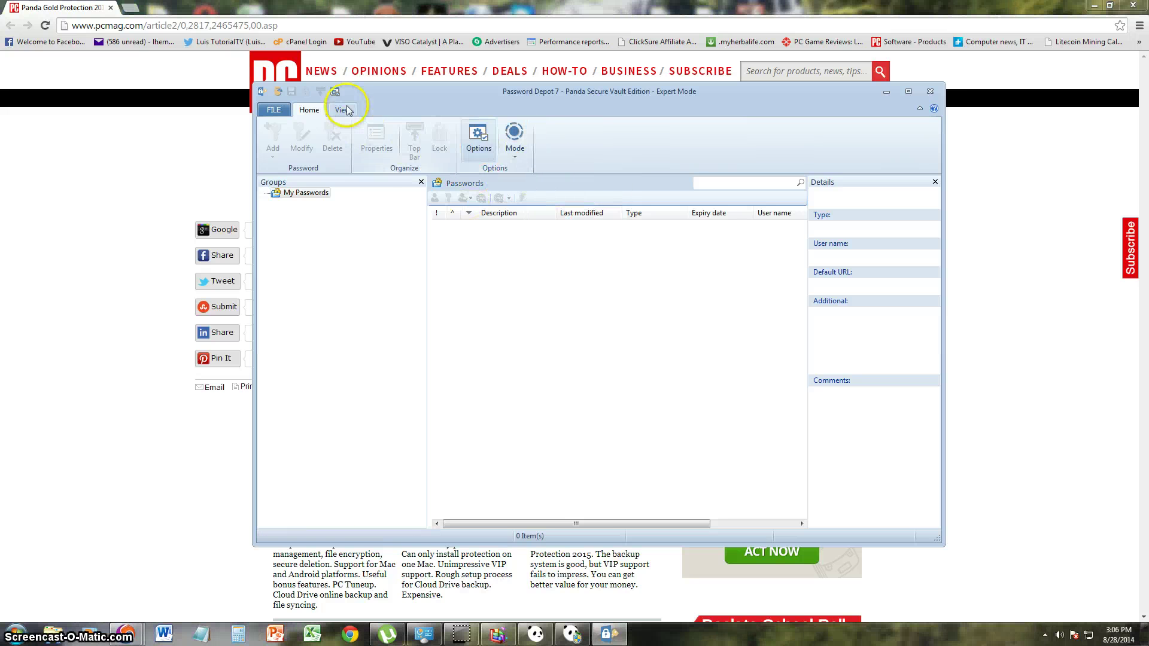
Step: Reopen the recent vault test.psw7, dismiss its master-password prompt, and move the window
{"action": "left_click", "coordinate": [280, 111]}
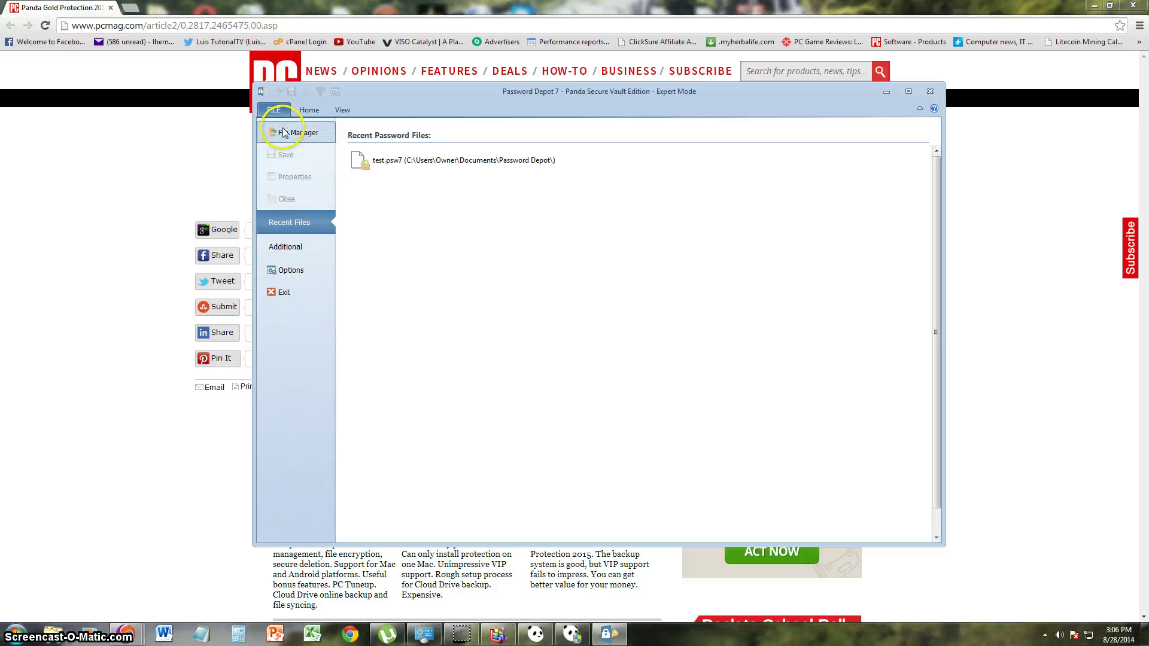
{"action": "left_click", "coordinate": [396, 168]}
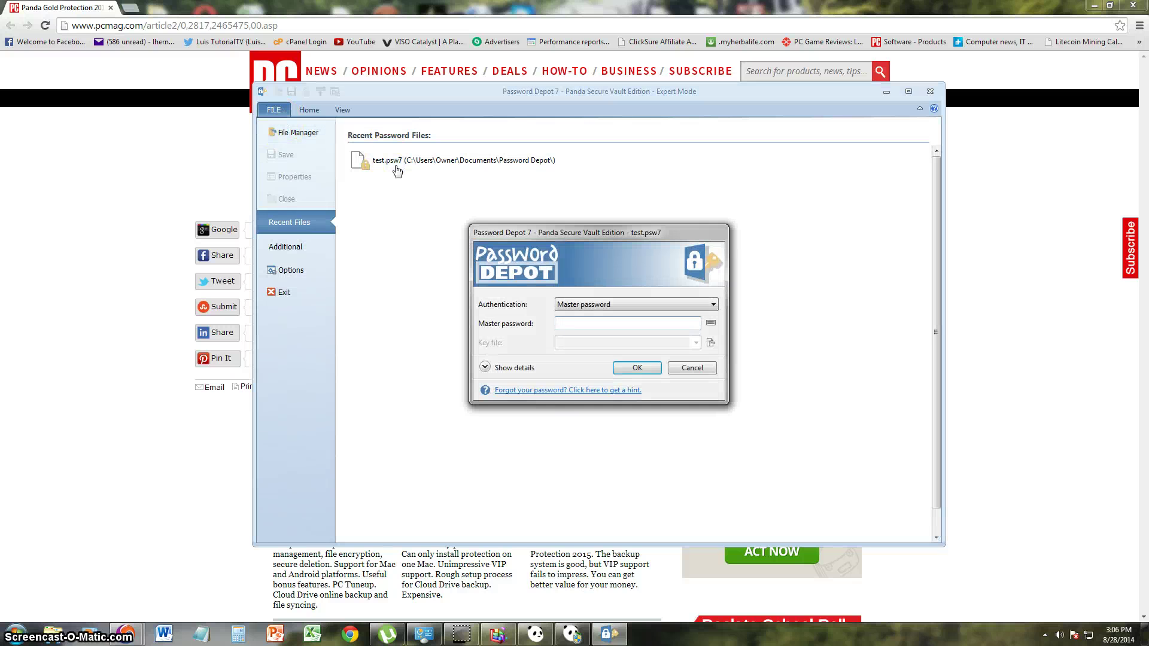
{"action": "left_click", "coordinate": [637, 368]}
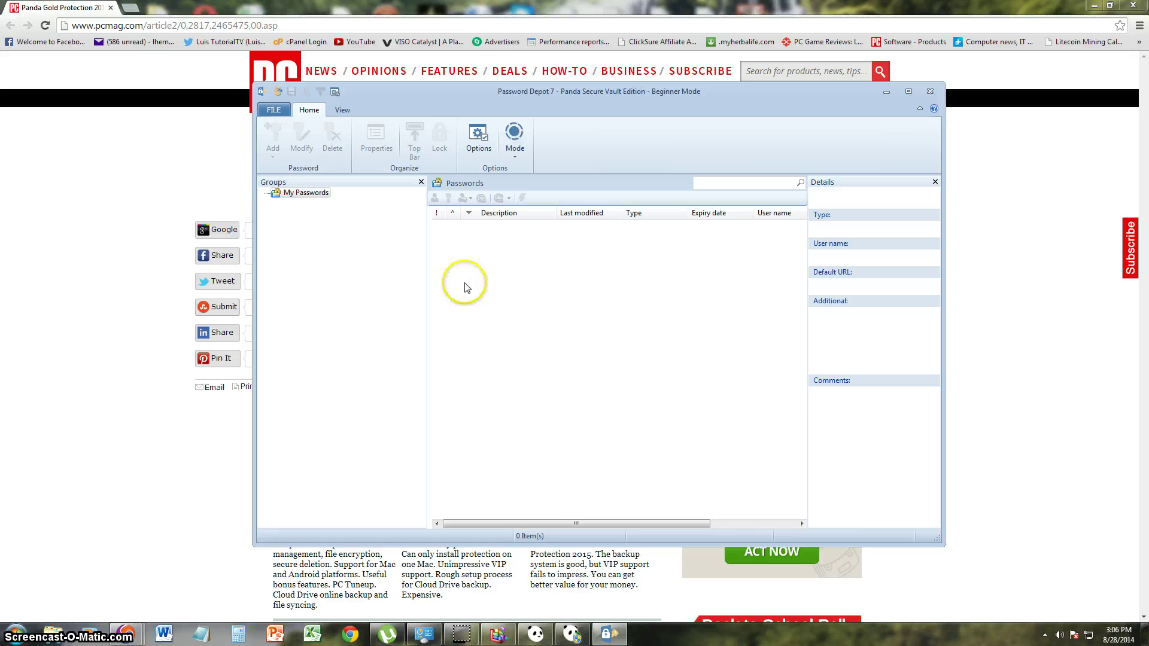
{"action": "right_click", "coordinate": [552, 282]}
{"action": "left_click", "coordinate": [429, 276]}
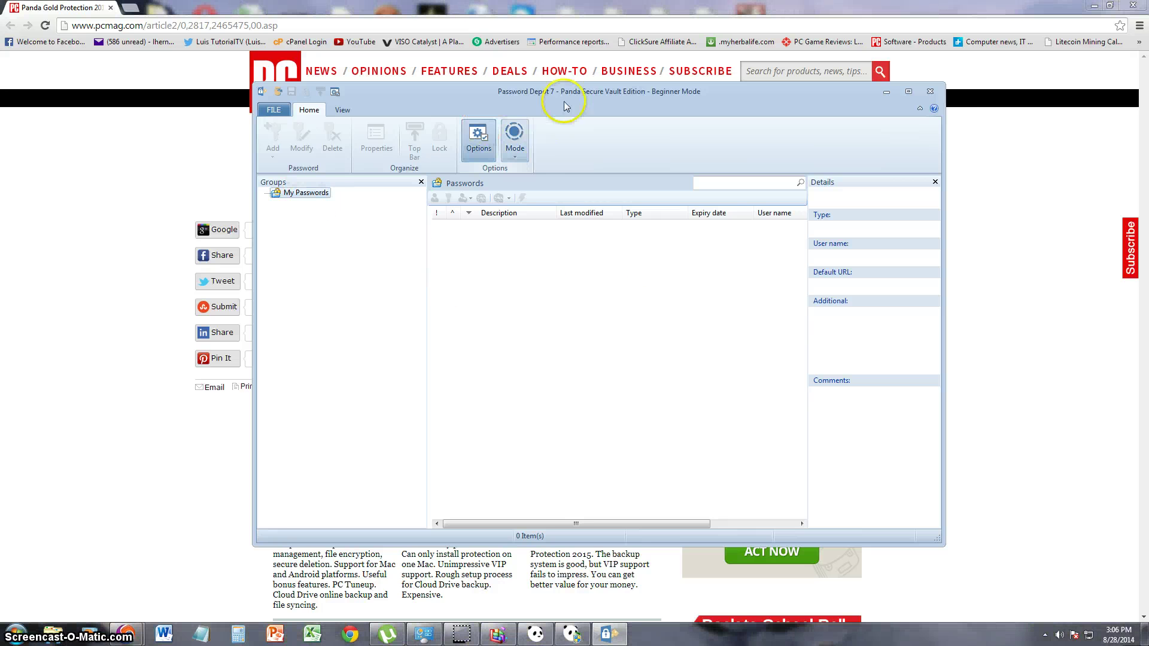
{"action": "left_click_drag", "start_coordinate": [479, 93], "coordinate": [416, 121]}
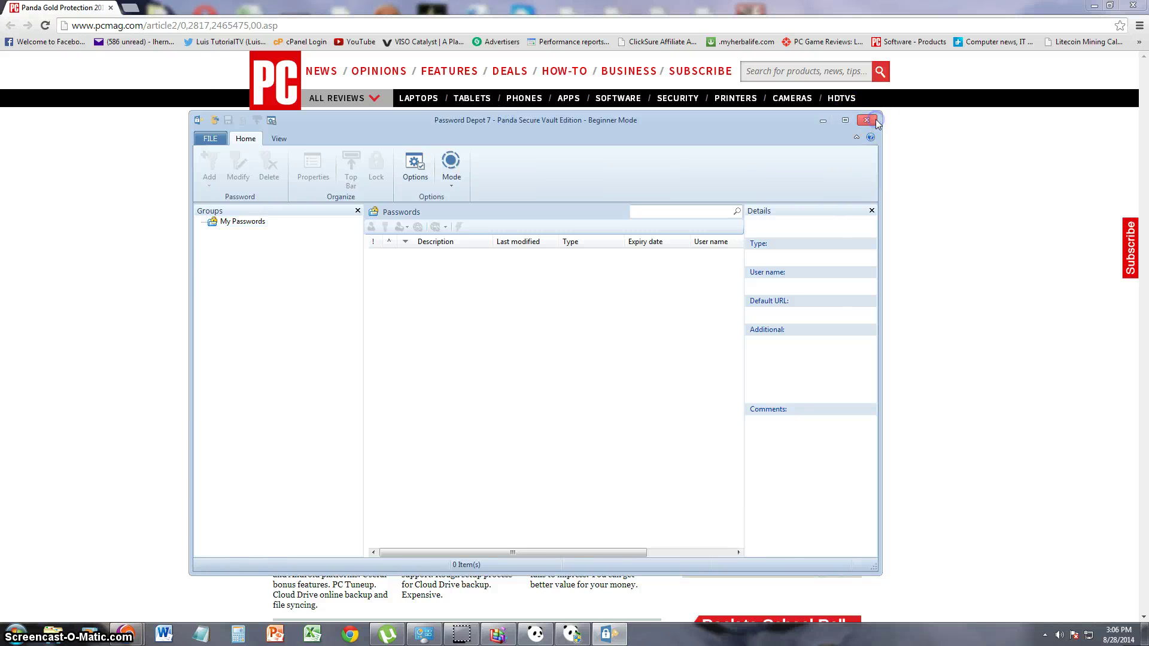
Step: Close Password Depot and Panda GOLD, check the scan, then relaunch Panda GOLD Protection
{"action": "left_click", "coordinate": [867, 120]}
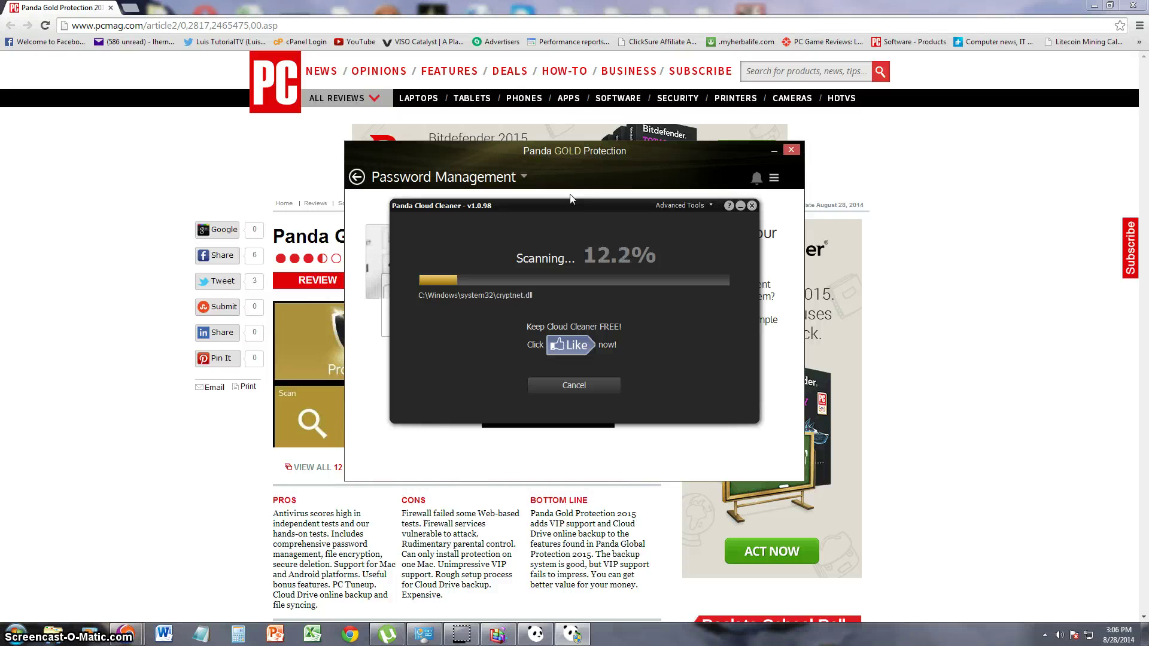
{"action": "left_click", "coordinate": [549, 172]}
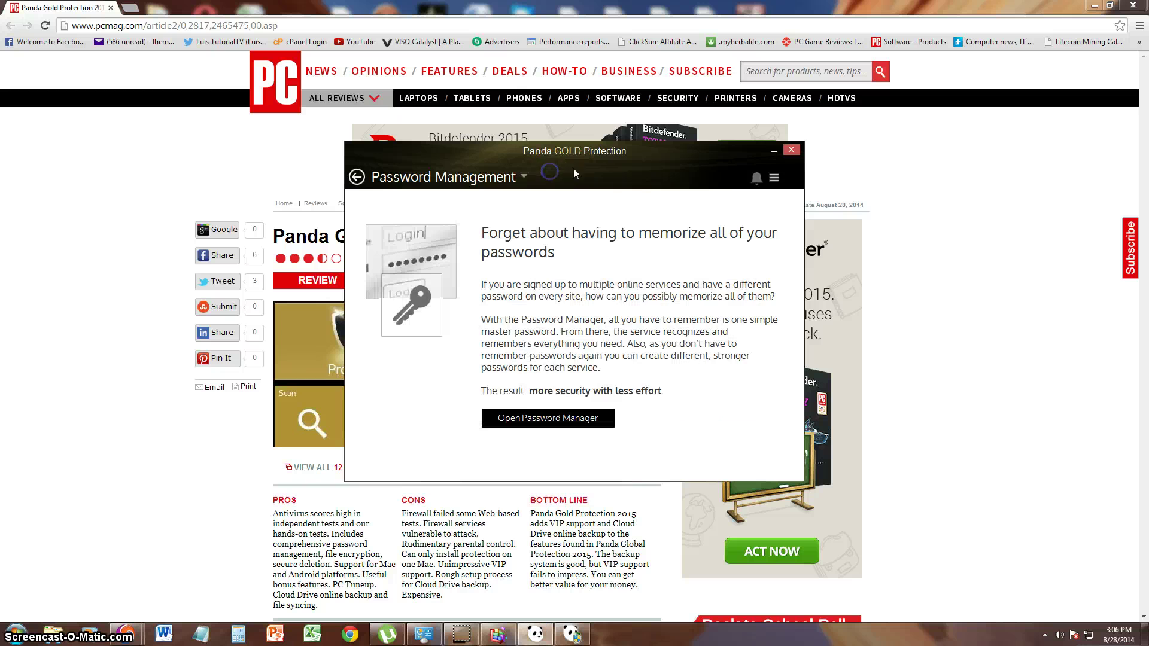
{"action": "left_click", "coordinate": [793, 151]}
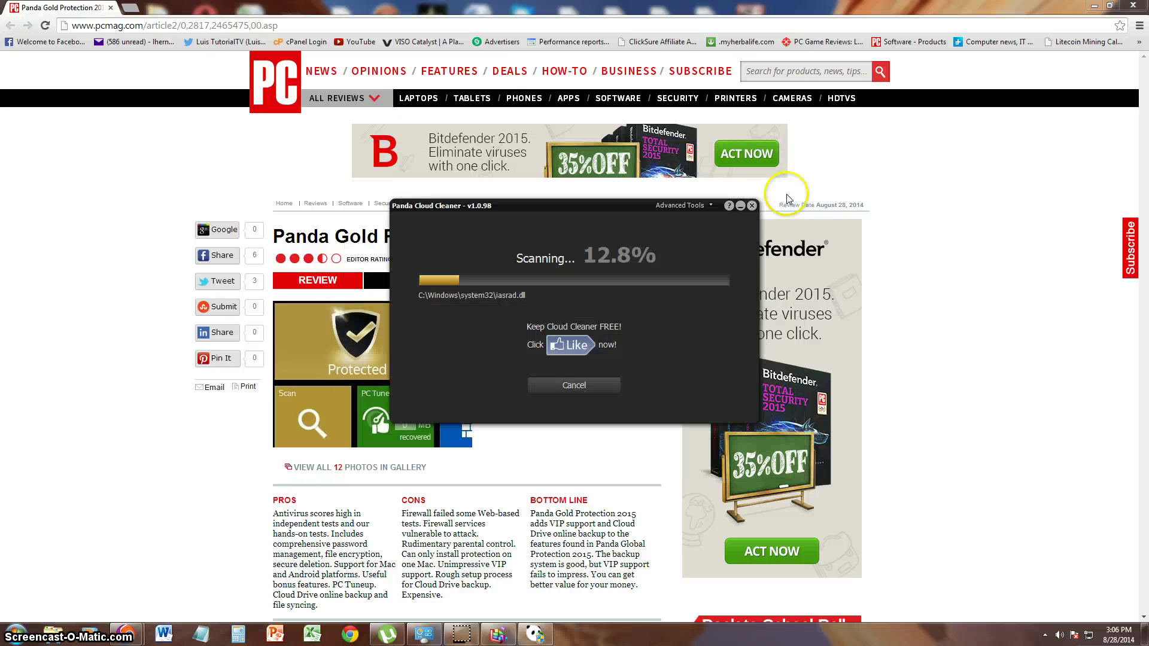
{"action": "left_click", "coordinate": [528, 636]}
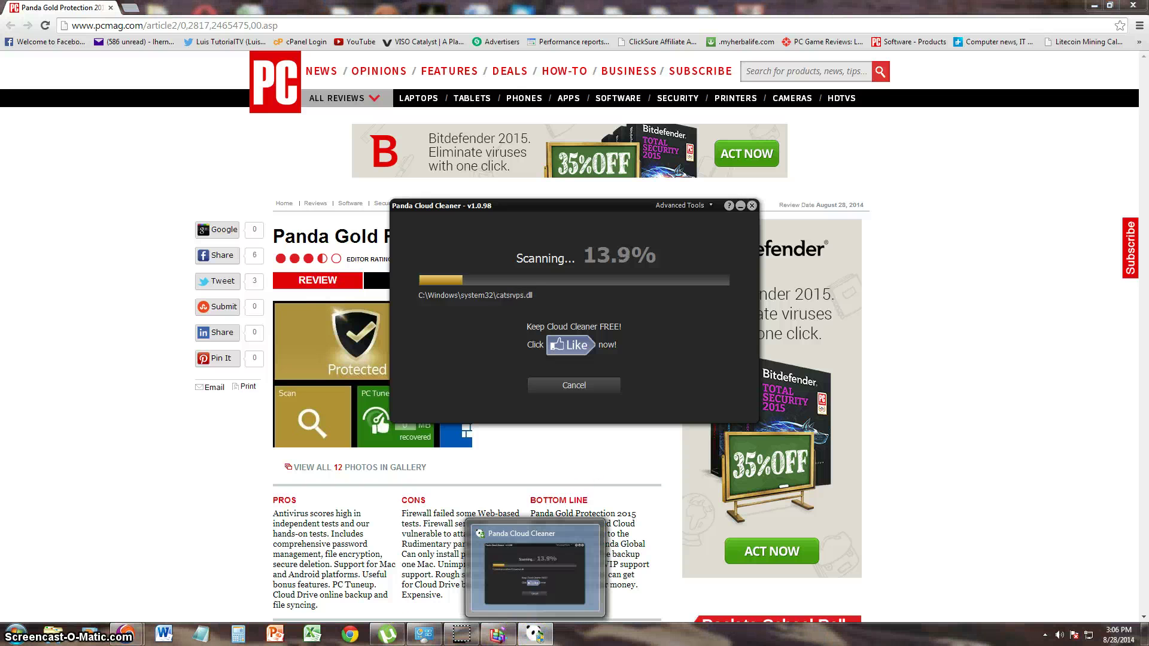
{"action": "left_click", "coordinate": [18, 633]}
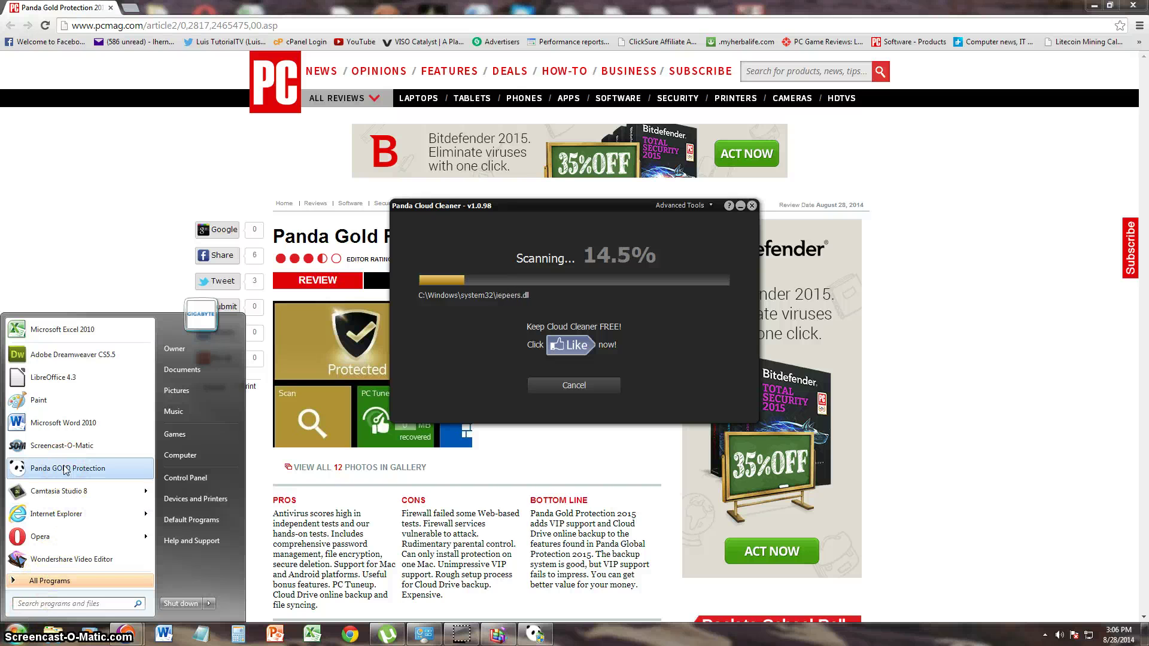
{"action": "left_click", "coordinate": [82, 470]}
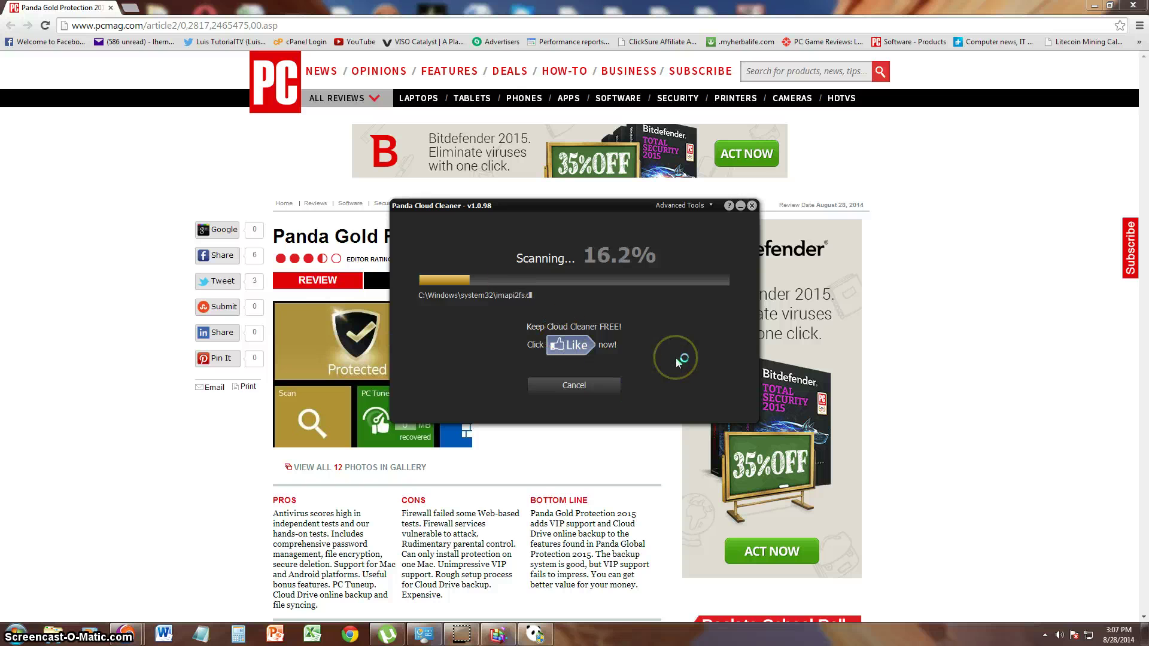
Step: Cancel the Cloud Cleaner analysis, confirm quitting with Yes, and exit
{"action": "left_click", "coordinate": [584, 388]}
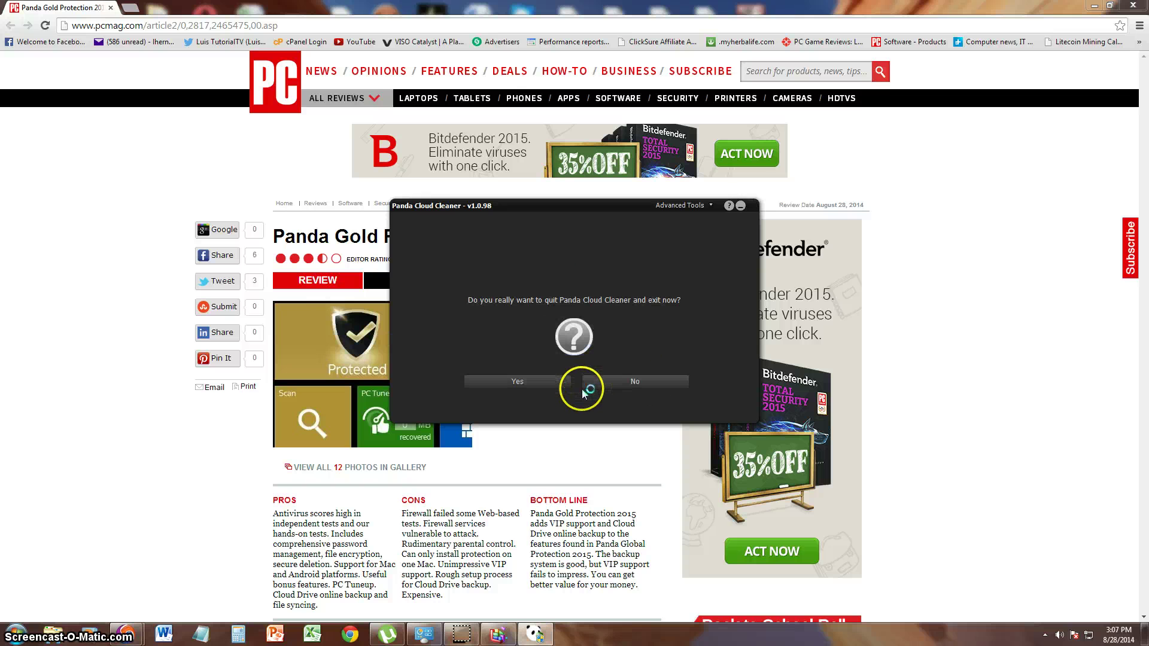
{"action": "left_click", "coordinate": [528, 387]}
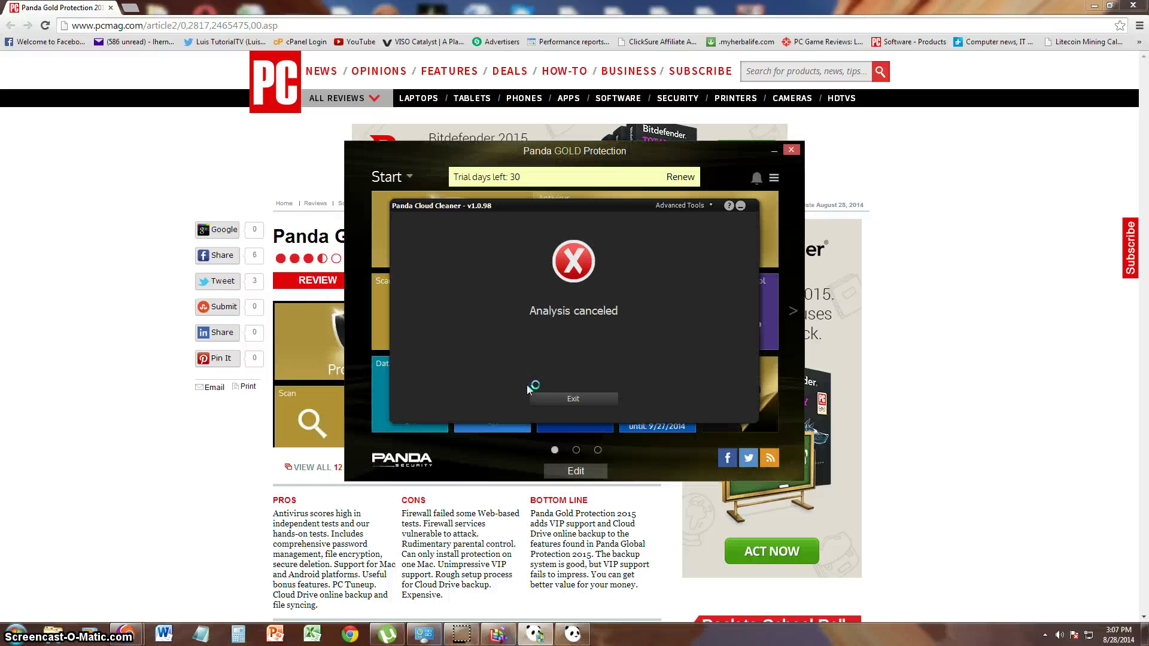
{"action": "left_click", "coordinate": [602, 398]}
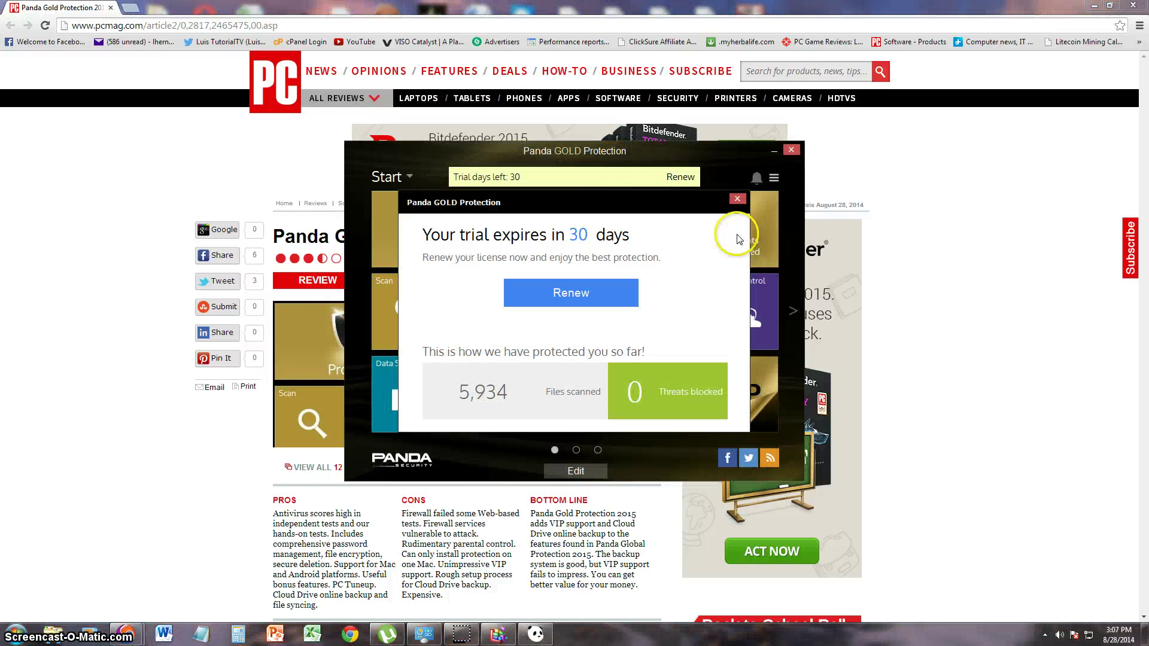
Step: Dismiss the trial notice, view File Shredder from the second tiles page, then return
{"action": "left_click", "coordinate": [738, 199]}
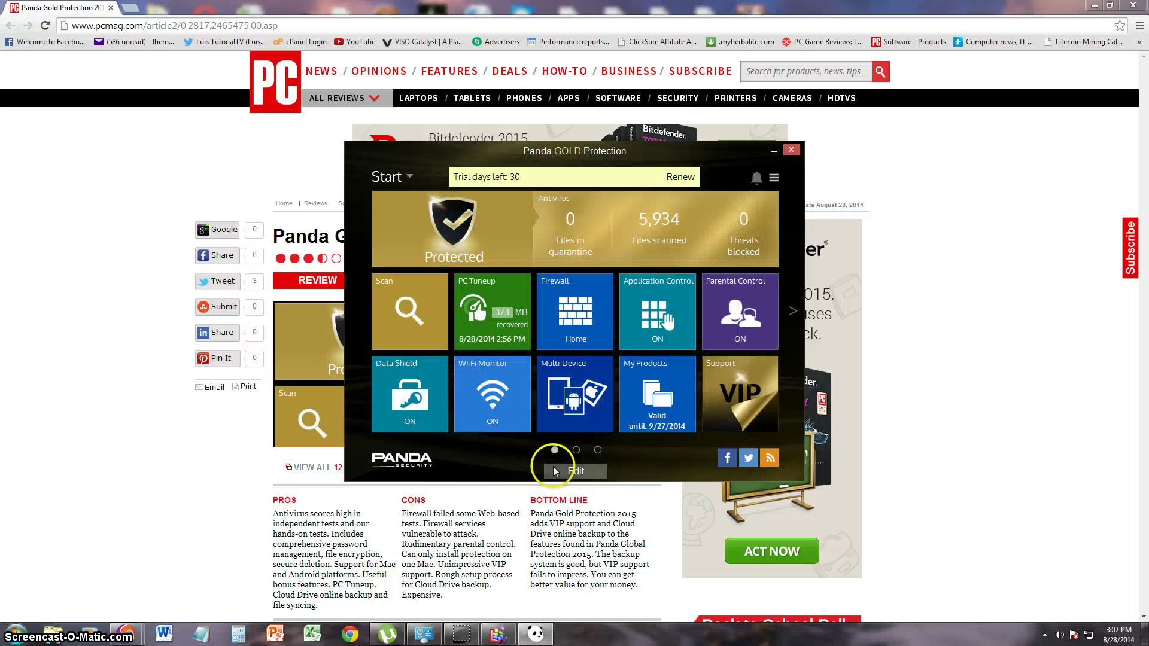
{"action": "left_click", "coordinate": [577, 450]}
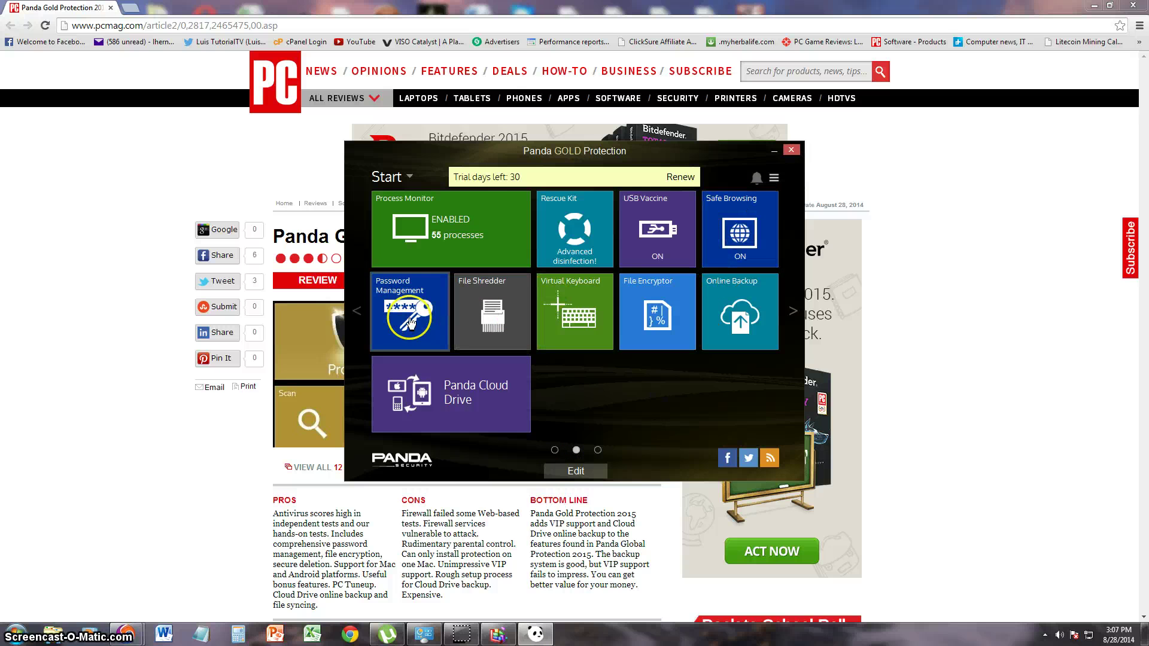
{"action": "left_click", "coordinate": [491, 321]}
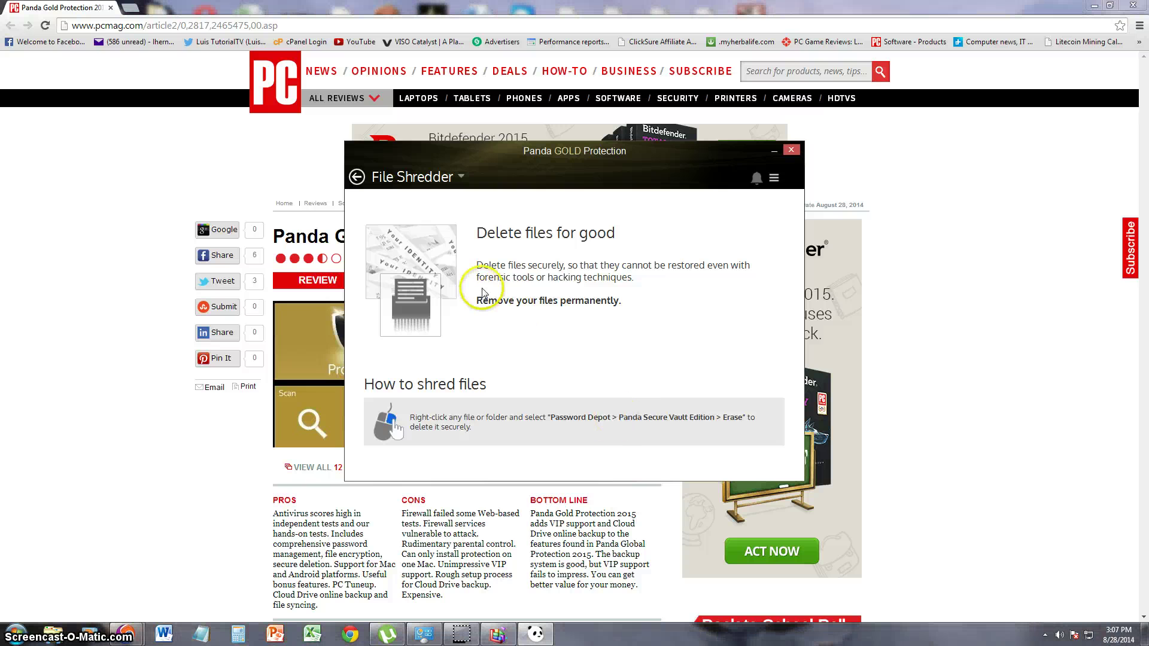
{"action": "left_click", "coordinate": [465, 283]}
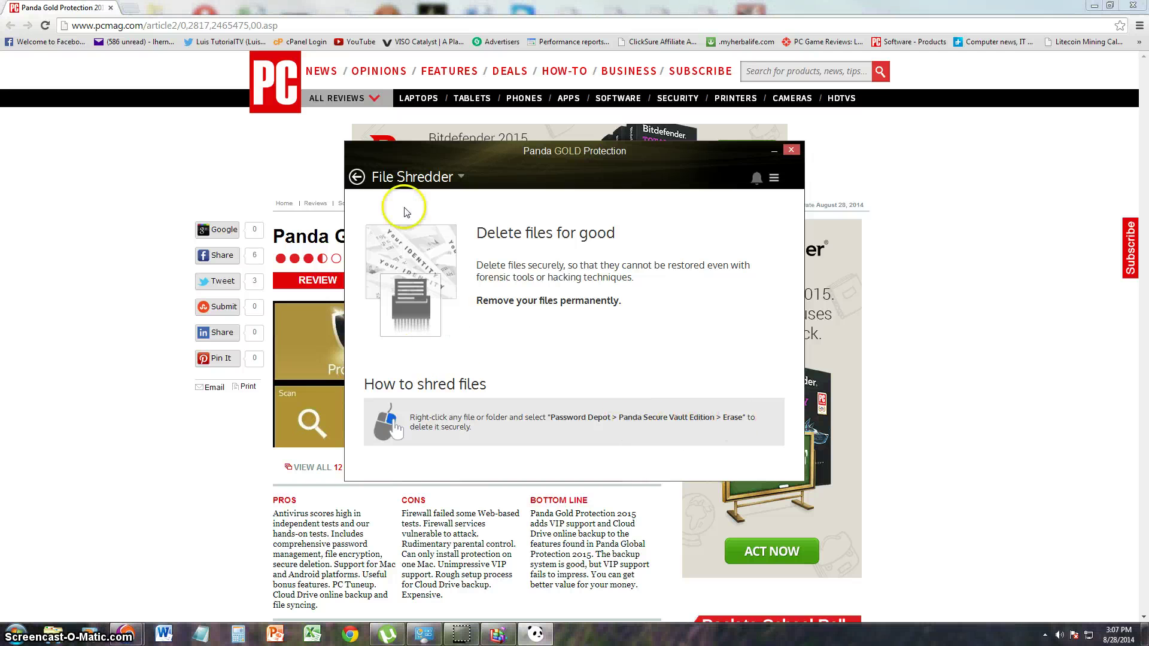
{"action": "left_click", "coordinate": [357, 176]}
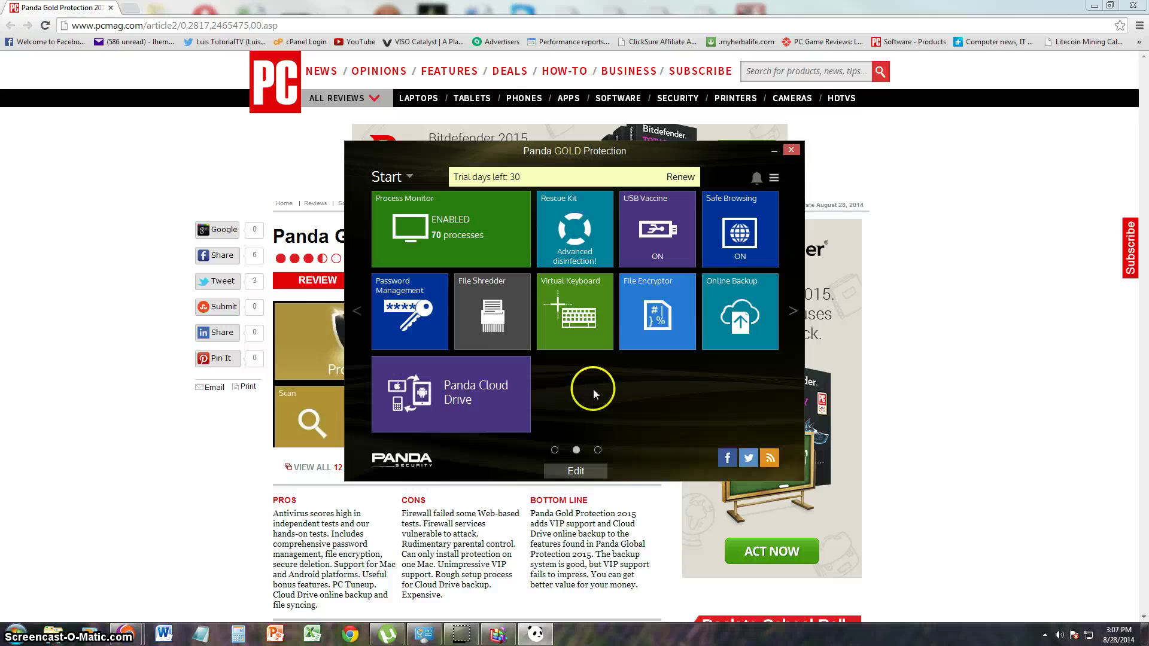
Step: Launch the on-screen virtual keyboard from its feature page and move it over the Panda window
{"action": "left_click", "coordinate": [585, 312]}
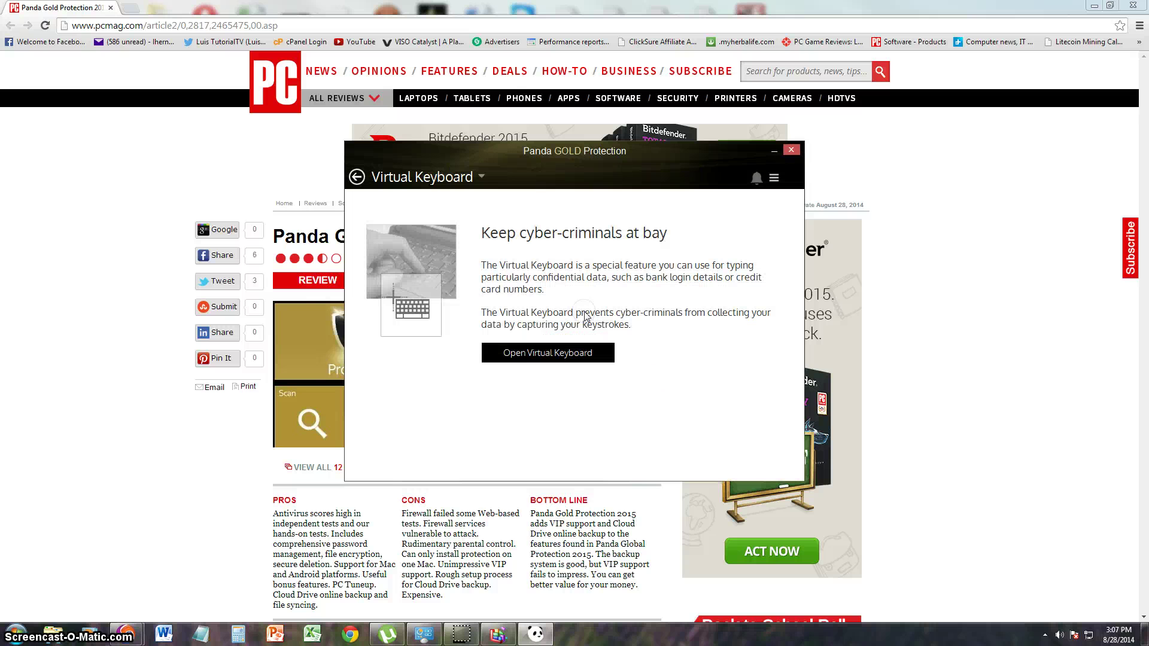
{"action": "left_click", "coordinate": [558, 352]}
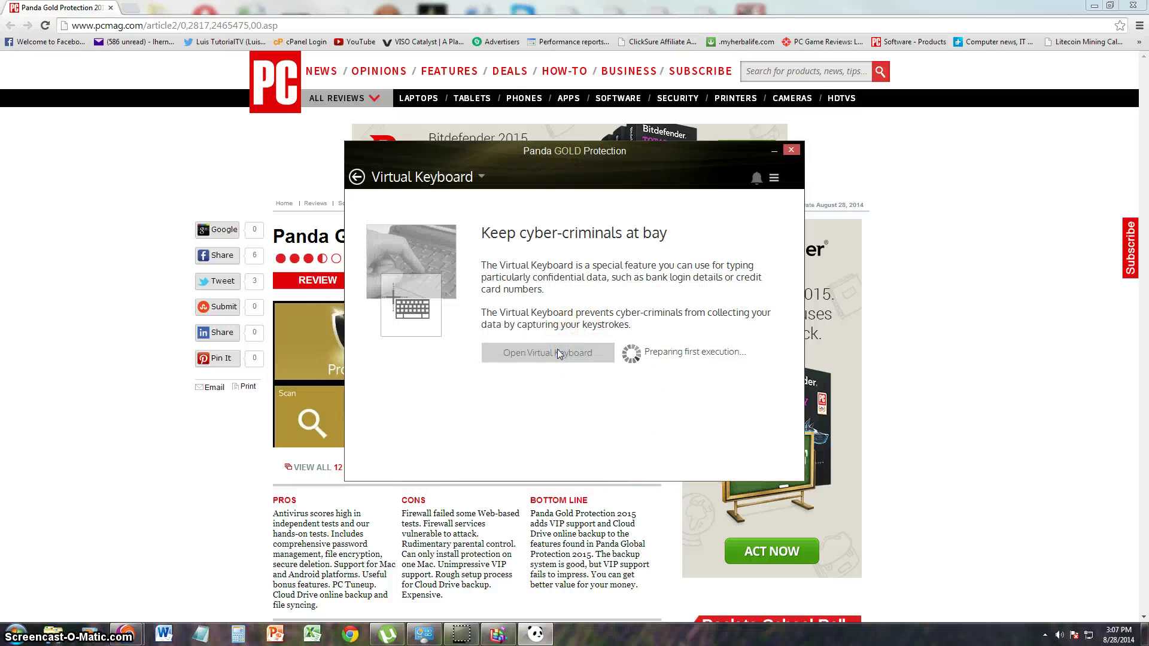
{"action": "left_click", "coordinate": [546, 362]}
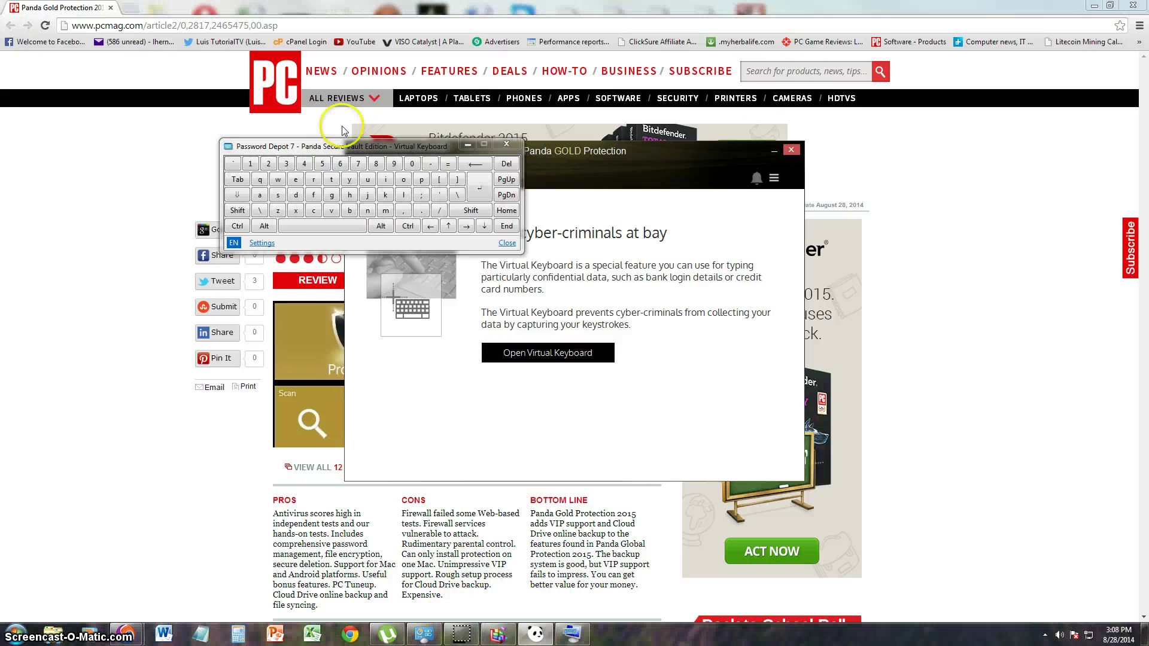
{"action": "left_click", "coordinate": [353, 149]}
{"action": "left_click_drag", "start_coordinate": [432, 228], "coordinate": [432, 227]}
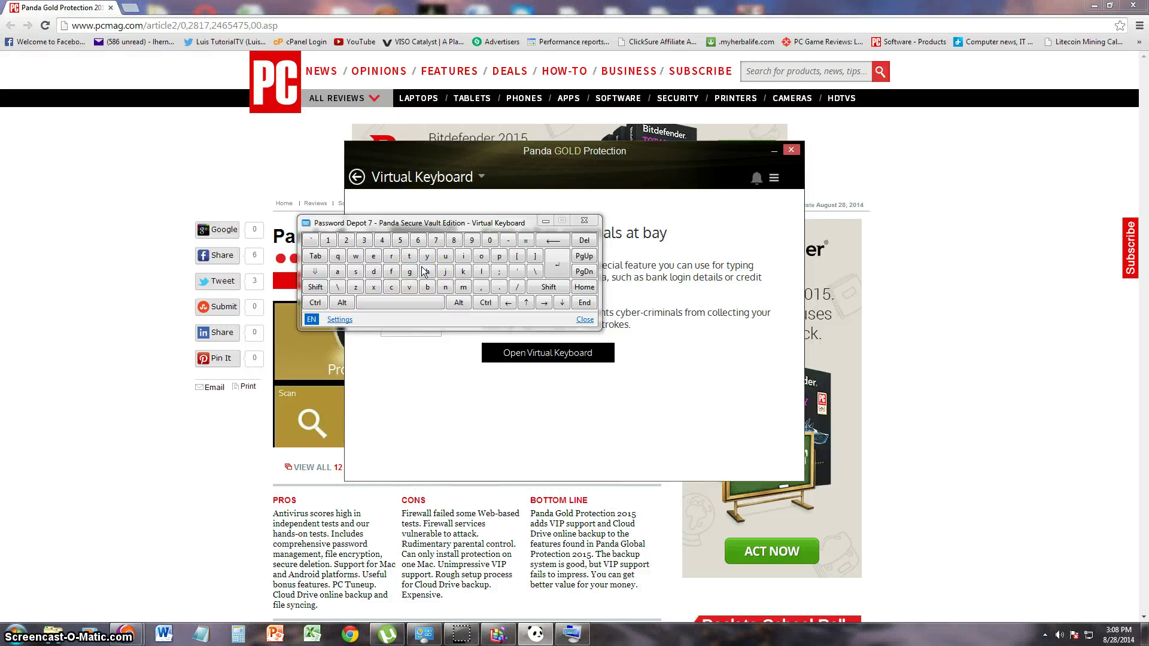
Step: Press the h and j keys, nudge the keyboard right and down, then close it and go back
{"action": "left_click", "coordinate": [425, 271]}
{"action": "left_click", "coordinate": [444, 272]}
{"action": "left_click", "coordinate": [440, 224]}
{"action": "left_click_drag", "start_coordinate": [440, 224], "coordinate": [474, 243]}
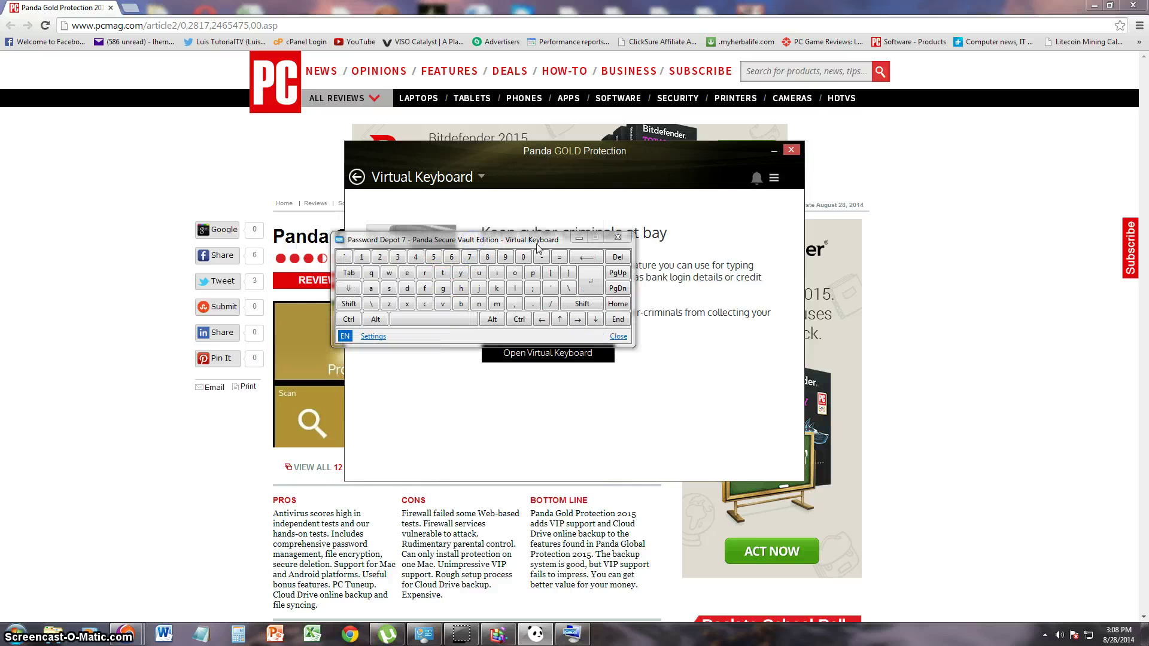
{"action": "left_click", "coordinate": [618, 237]}
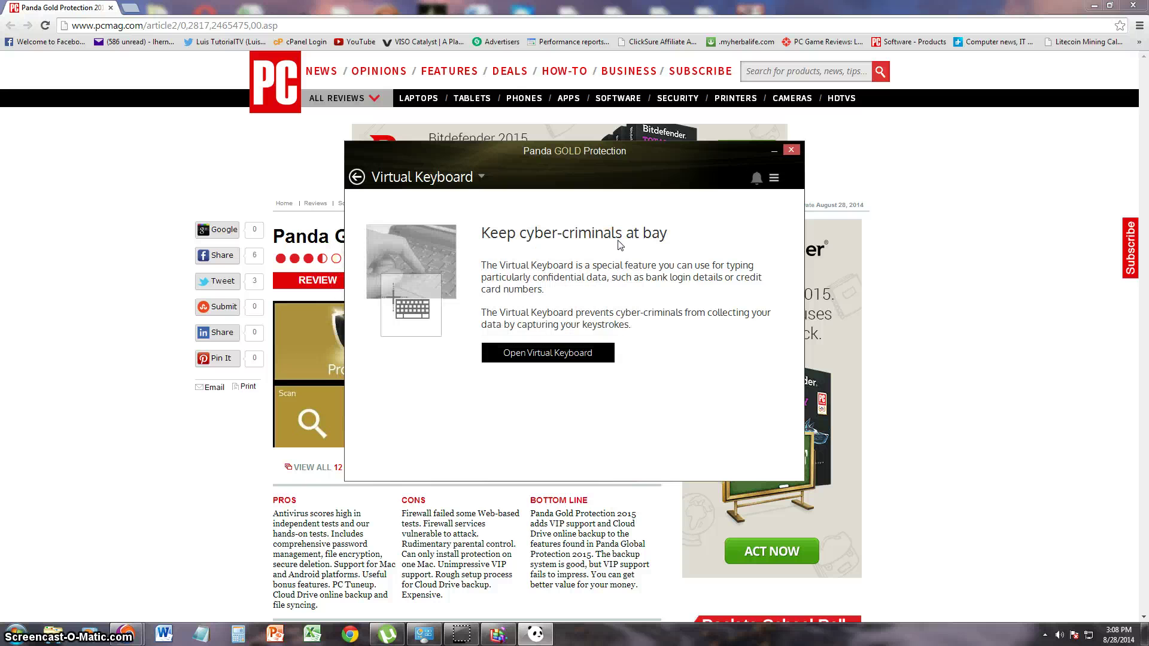
{"action": "left_click", "coordinate": [359, 178]}
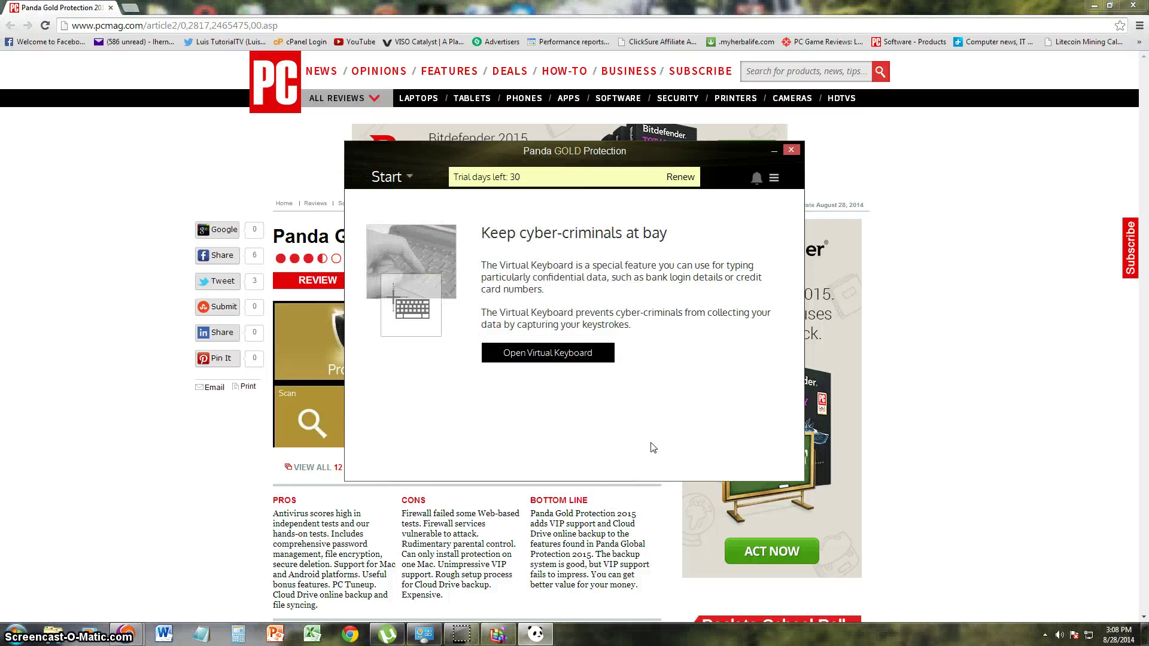
Step: View the File Encryptor page, then the Online Backup page, returning to the tiles after each
{"action": "left_click", "coordinate": [635, 341]}
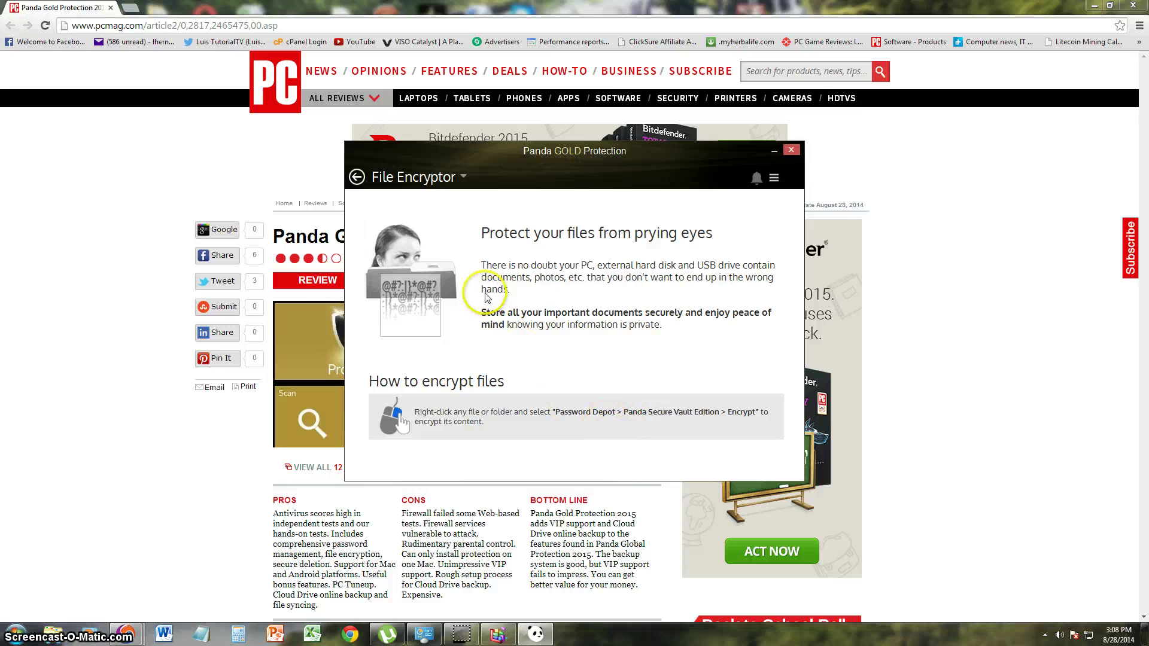
{"action": "left_click", "coordinate": [362, 178]}
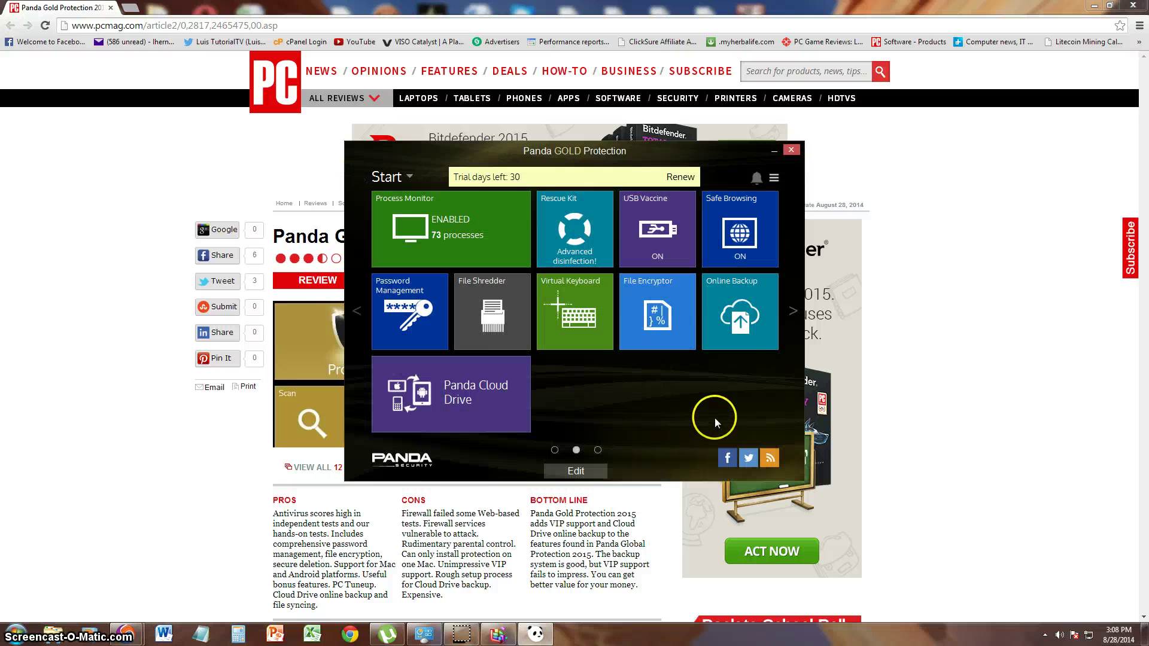
{"action": "left_click", "coordinate": [741, 319]}
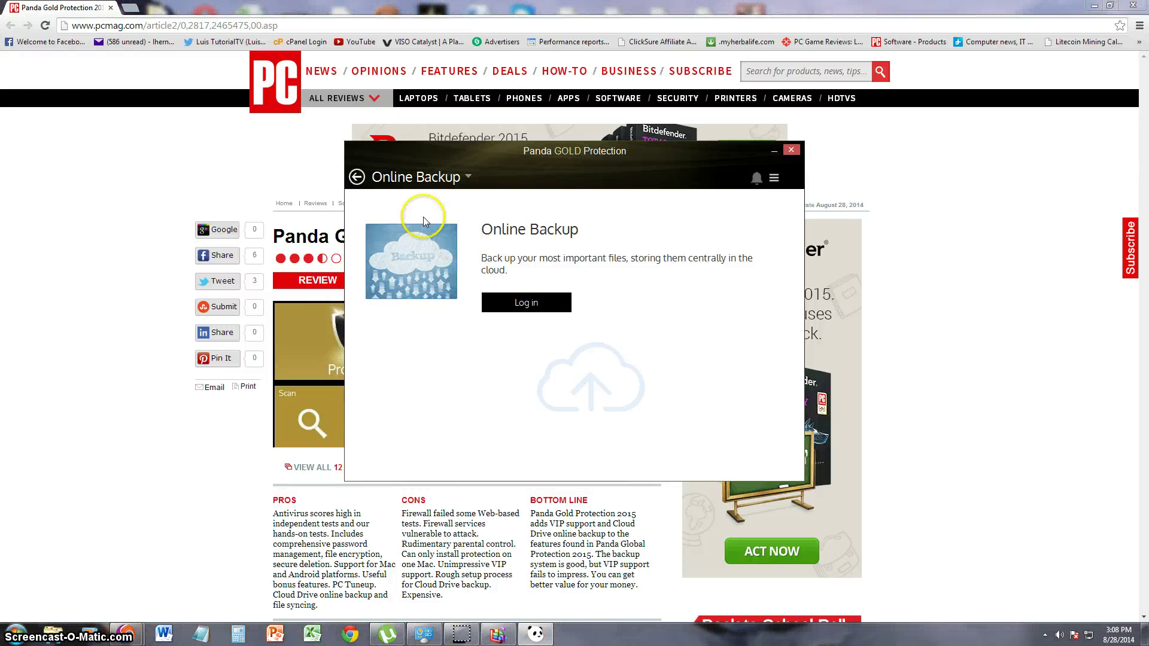
{"action": "left_click", "coordinate": [367, 180]}
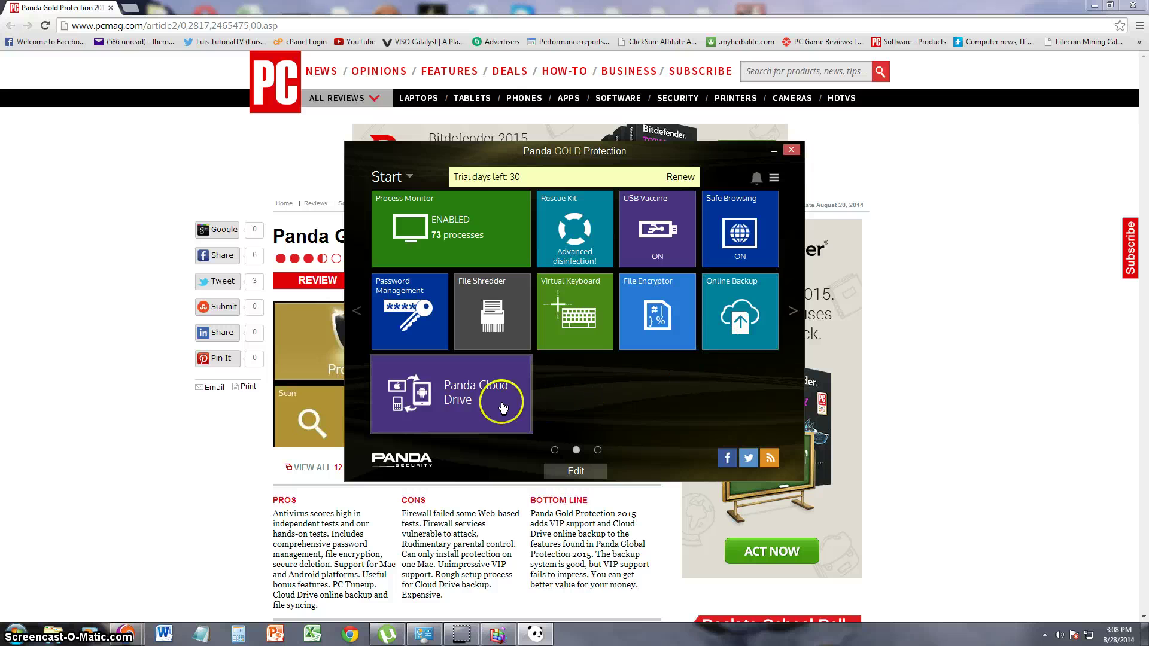
Step: Look at the Panda Cloud Drive page, then go back to the first page of dashboard tiles
{"action": "left_click", "coordinate": [465, 404]}
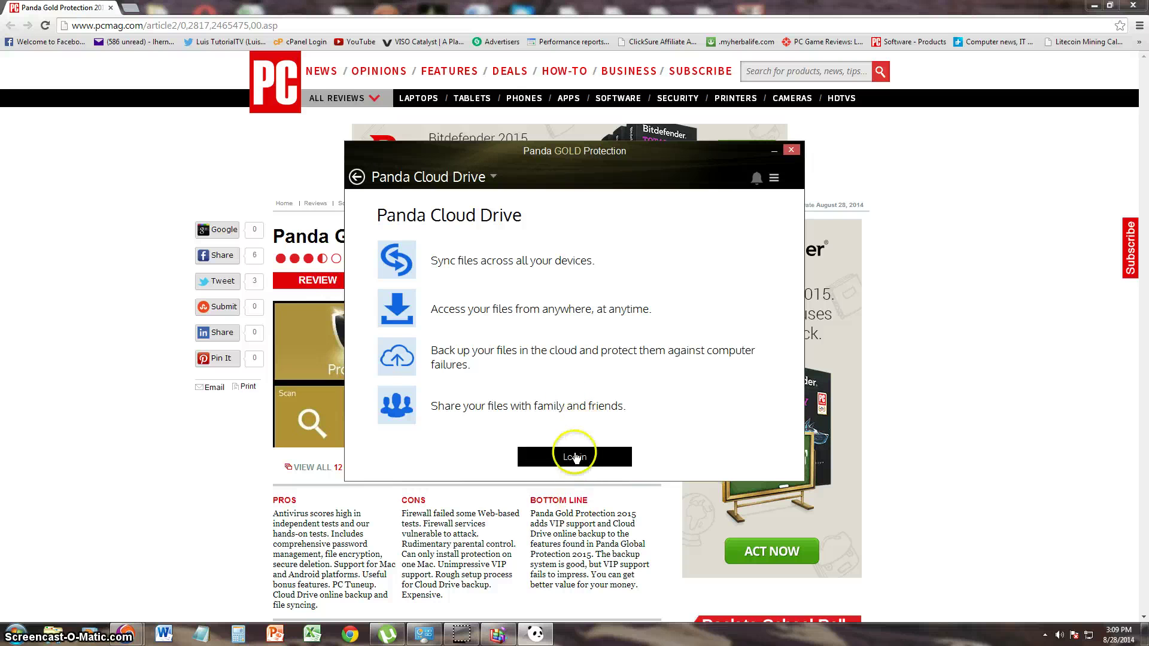
{"action": "left_click", "coordinate": [361, 179]}
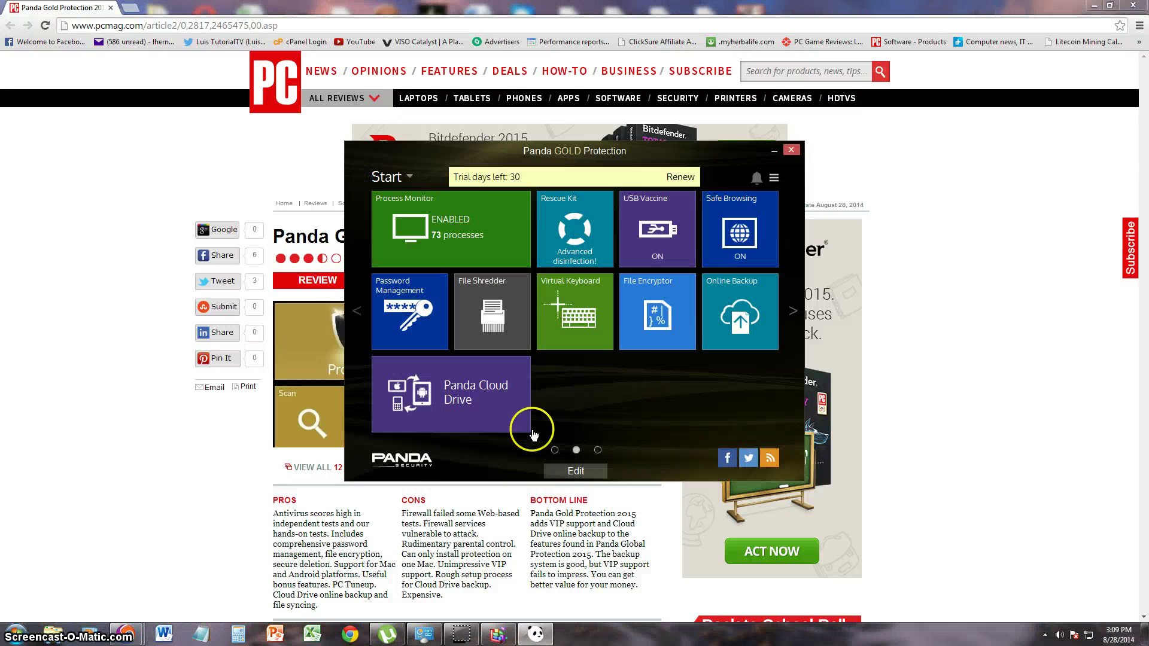
{"action": "left_click", "coordinate": [554, 450]}
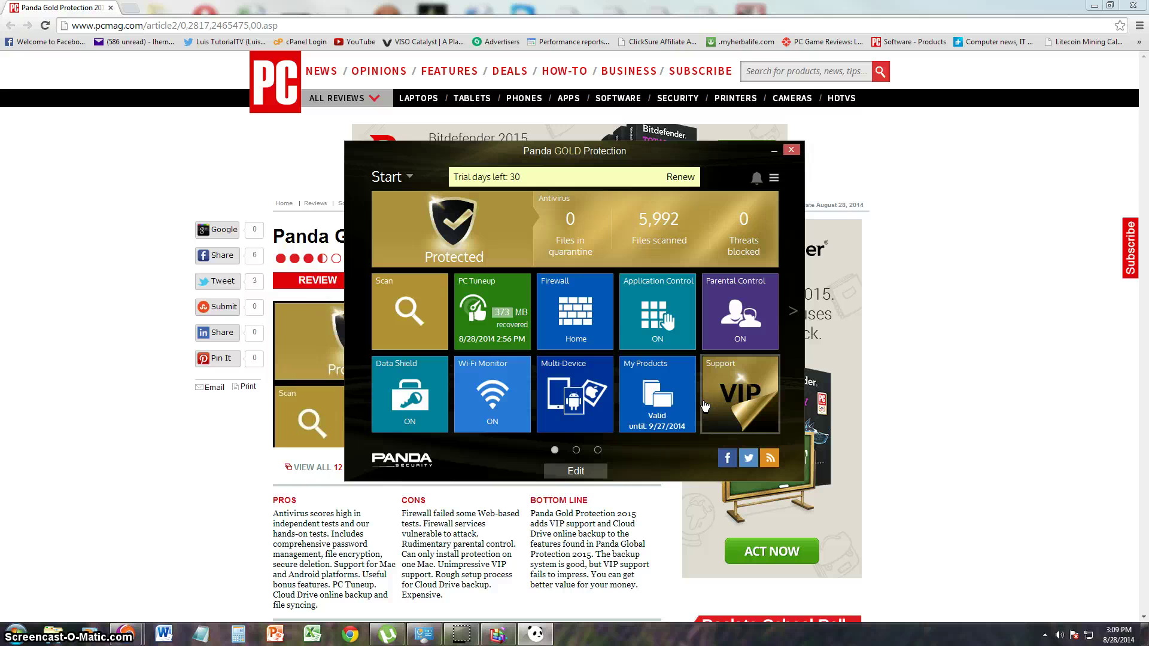
Step: Bring up Disk Defragmenter from the taskbar and close it, then shift the Panda window left
{"action": "left_click", "coordinate": [508, 637]}
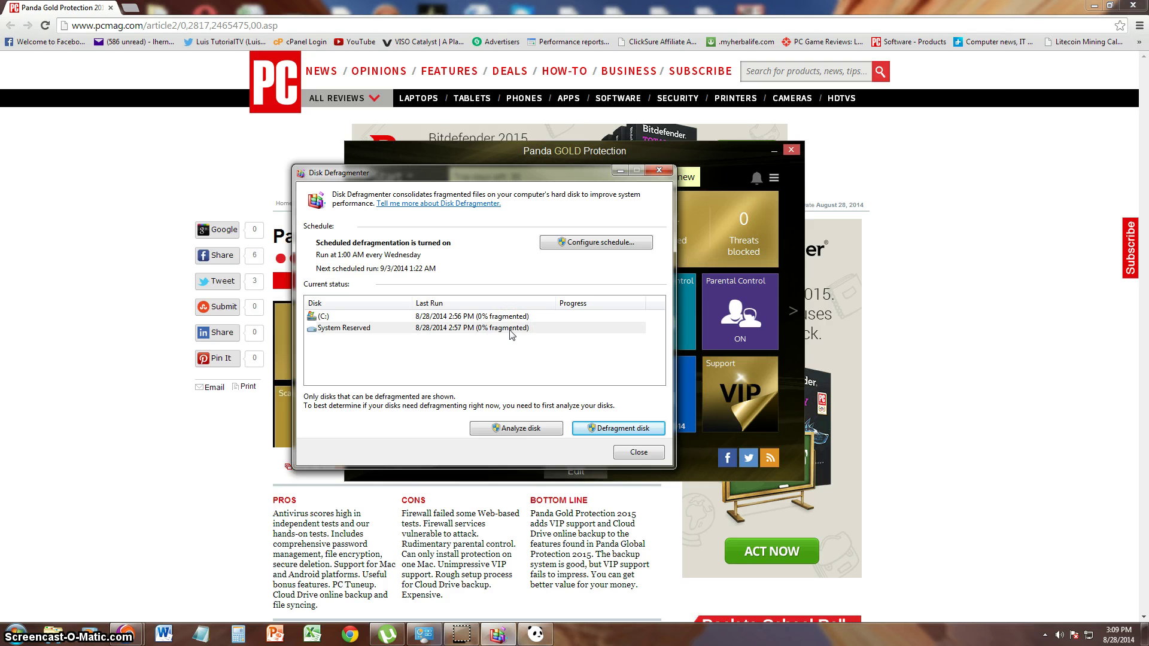
{"action": "left_click", "coordinate": [659, 170]}
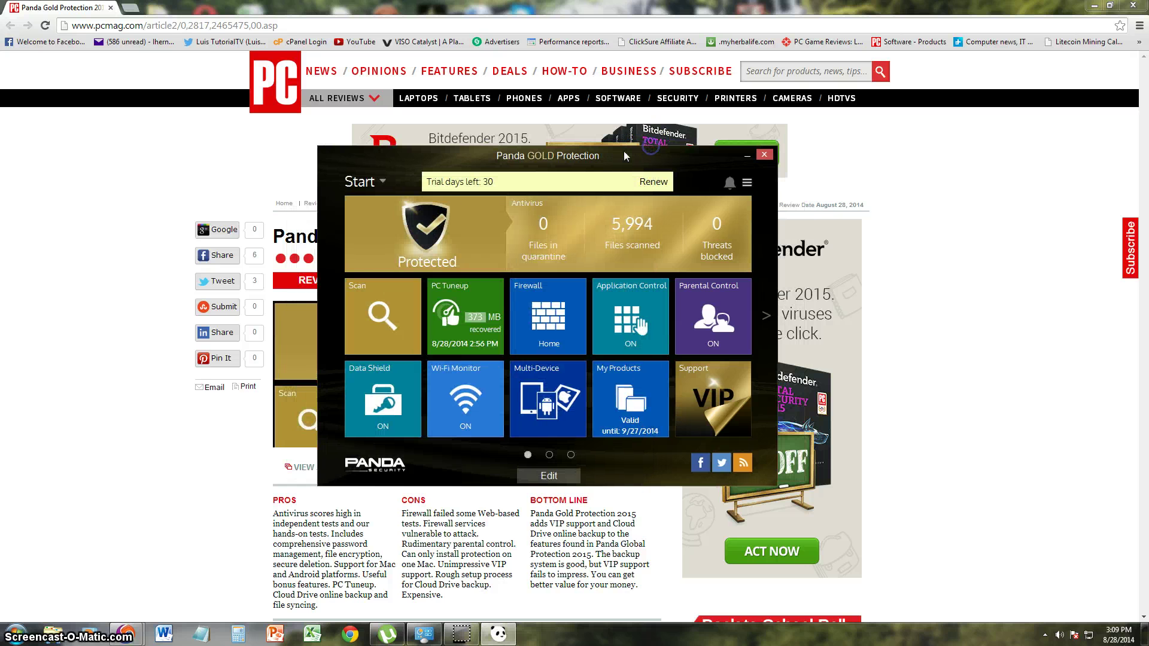
{"action": "left_click_drag", "start_coordinate": [651, 151], "coordinate": [624, 156]}
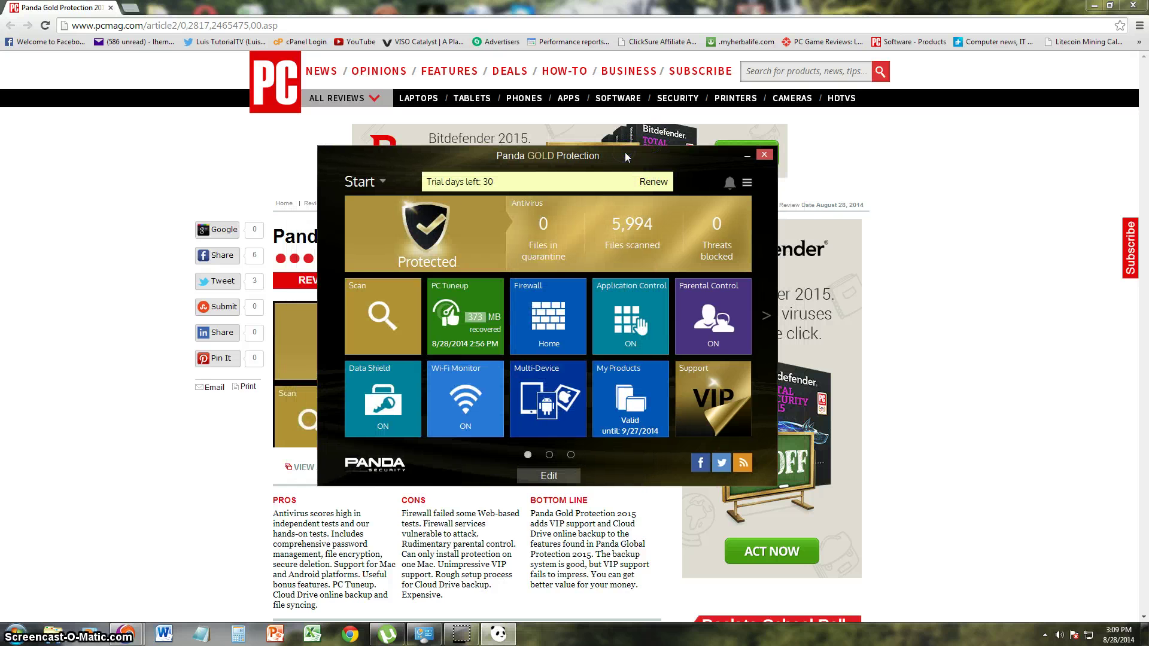